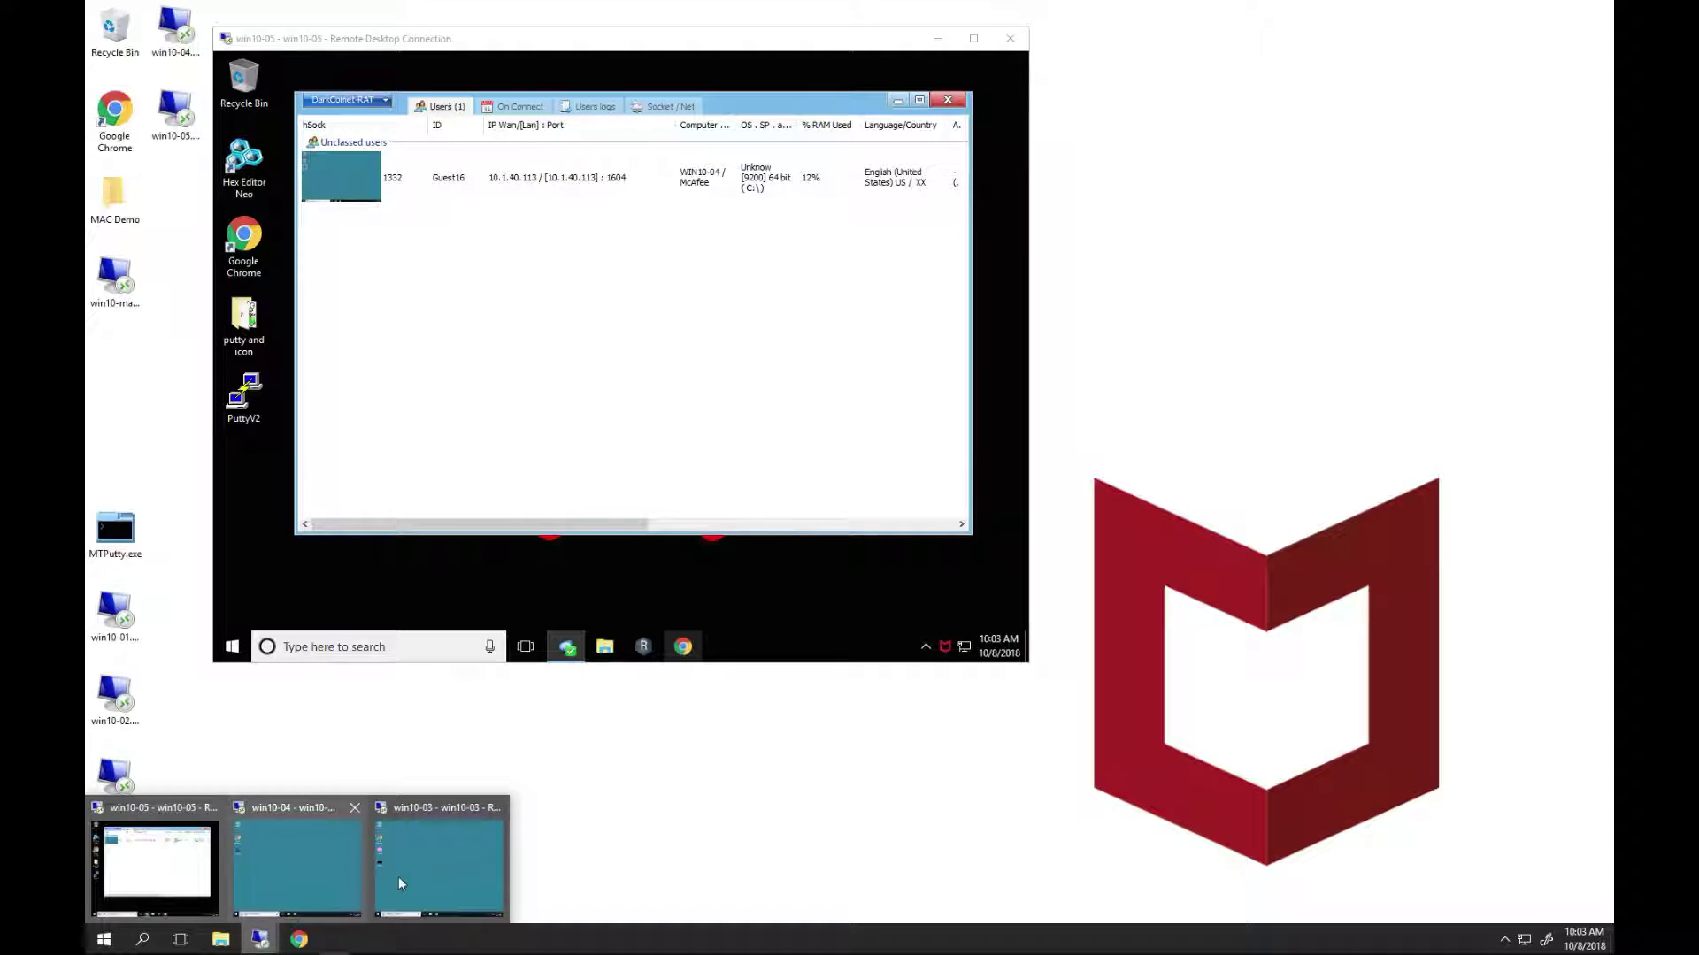
# - Switch to the win10-03 Remote Desktop session window from the taskbar preview
pyautogui.click(398, 877)
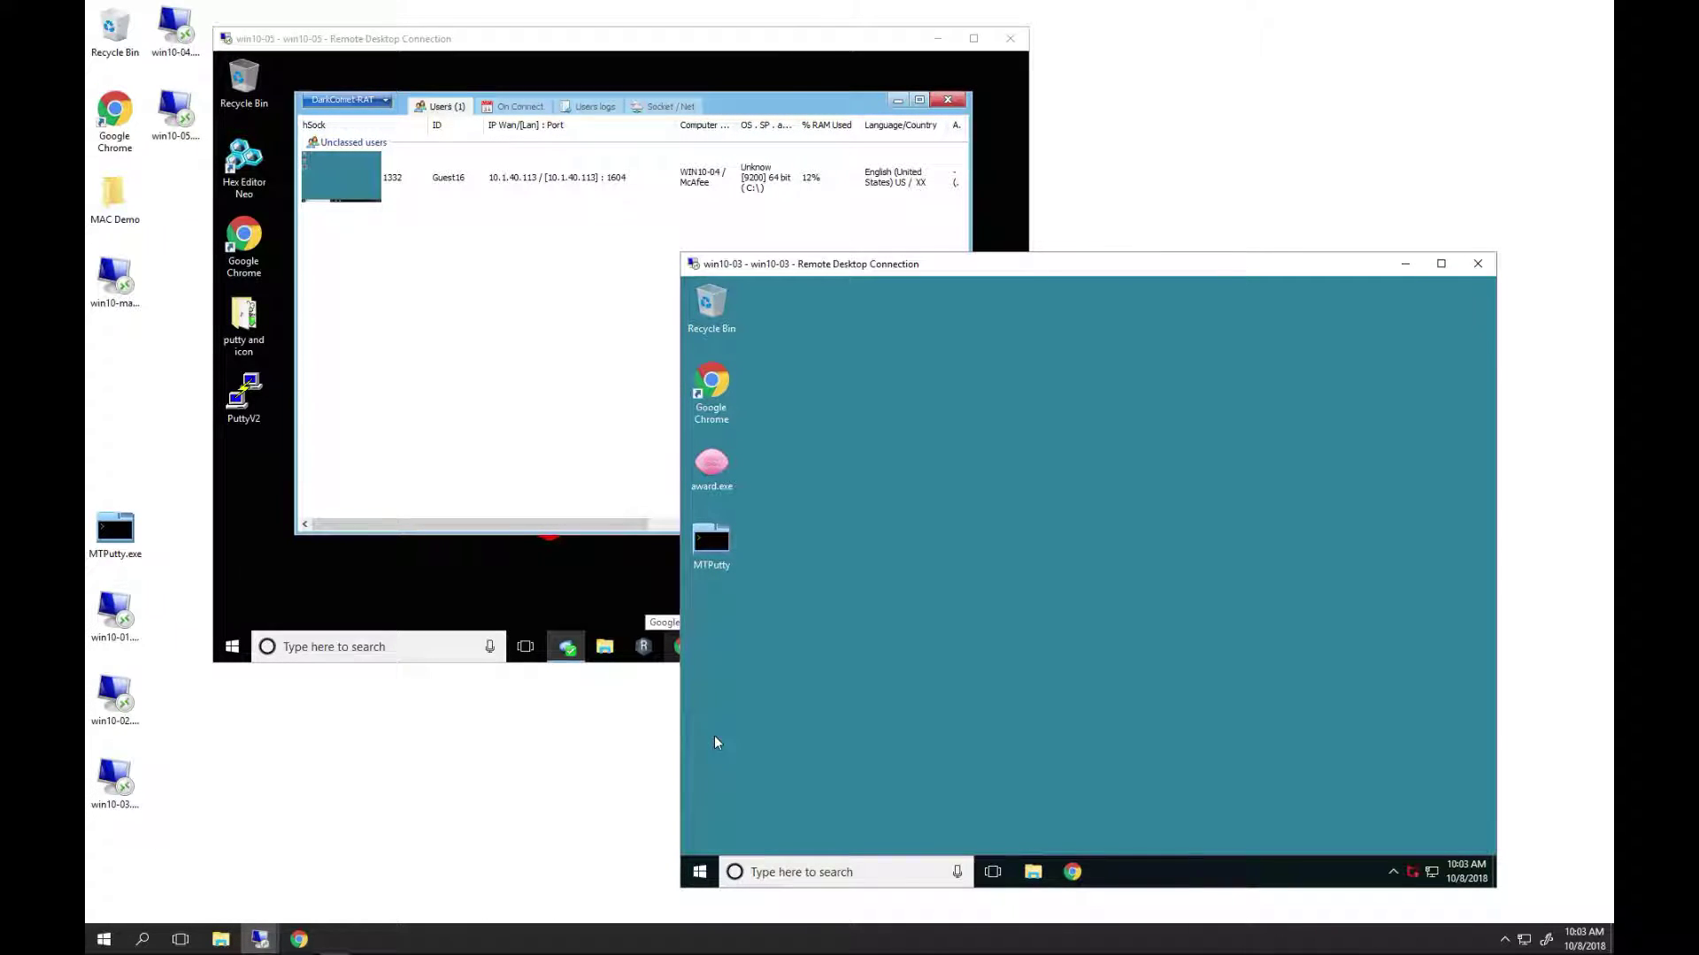
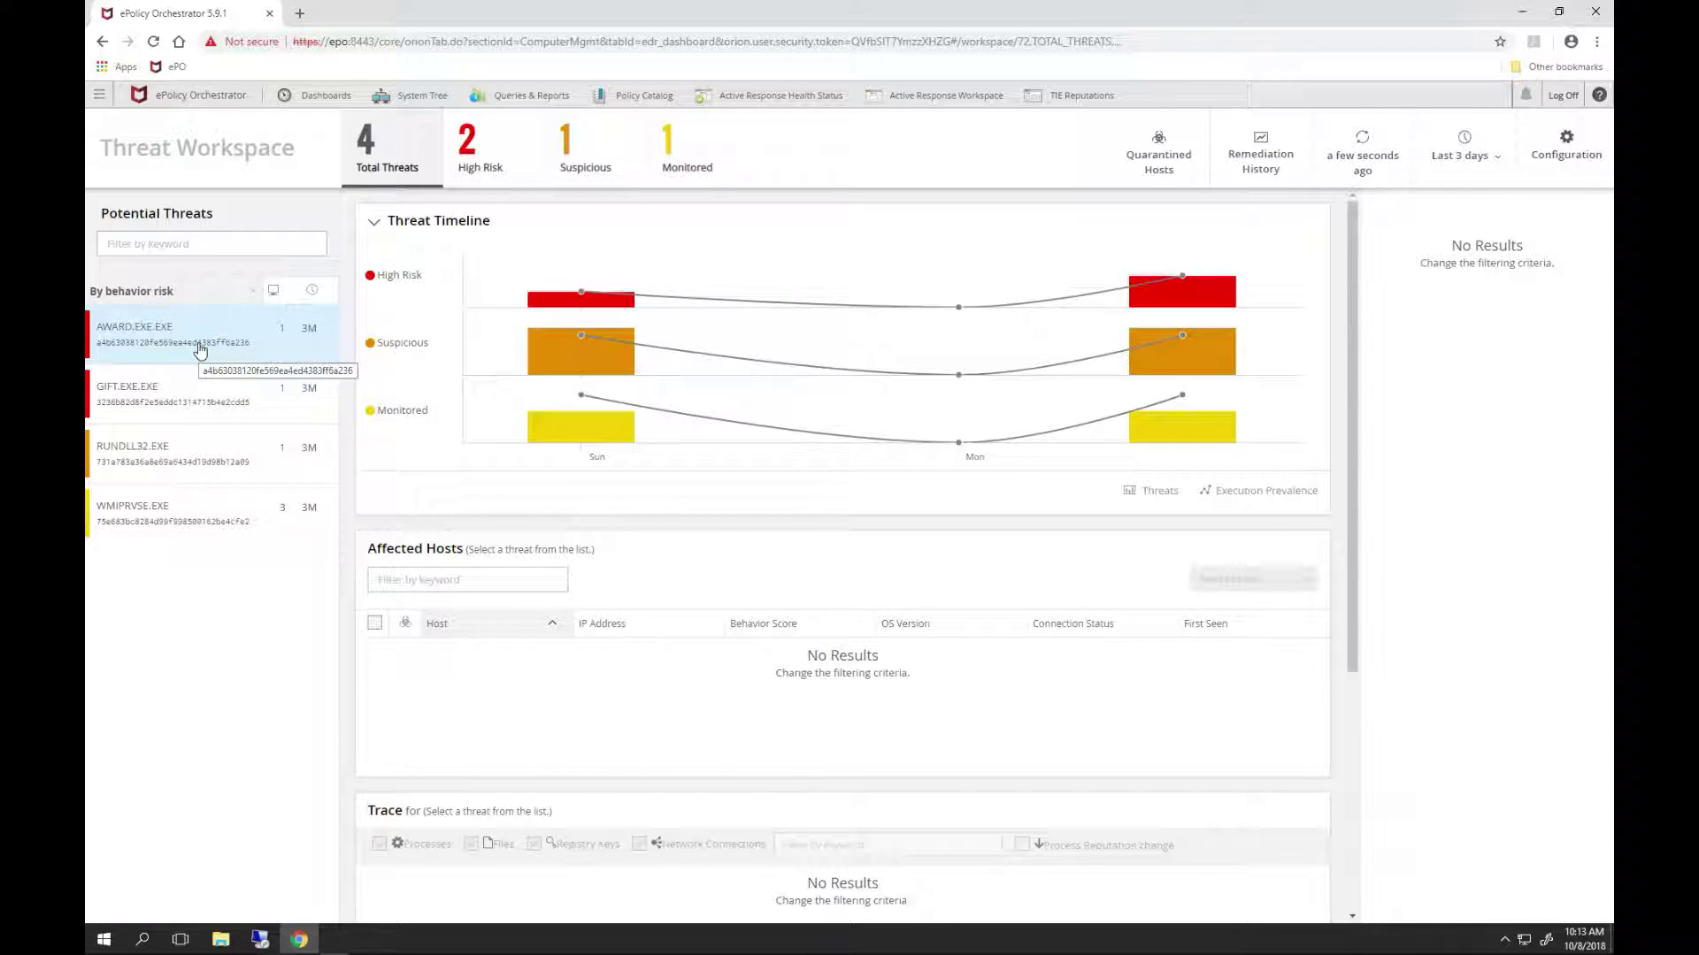
# - Select AWARD.EXE.EXE under Potential Threats and load host WIN10-03's process trace
pyautogui.click(200, 351)
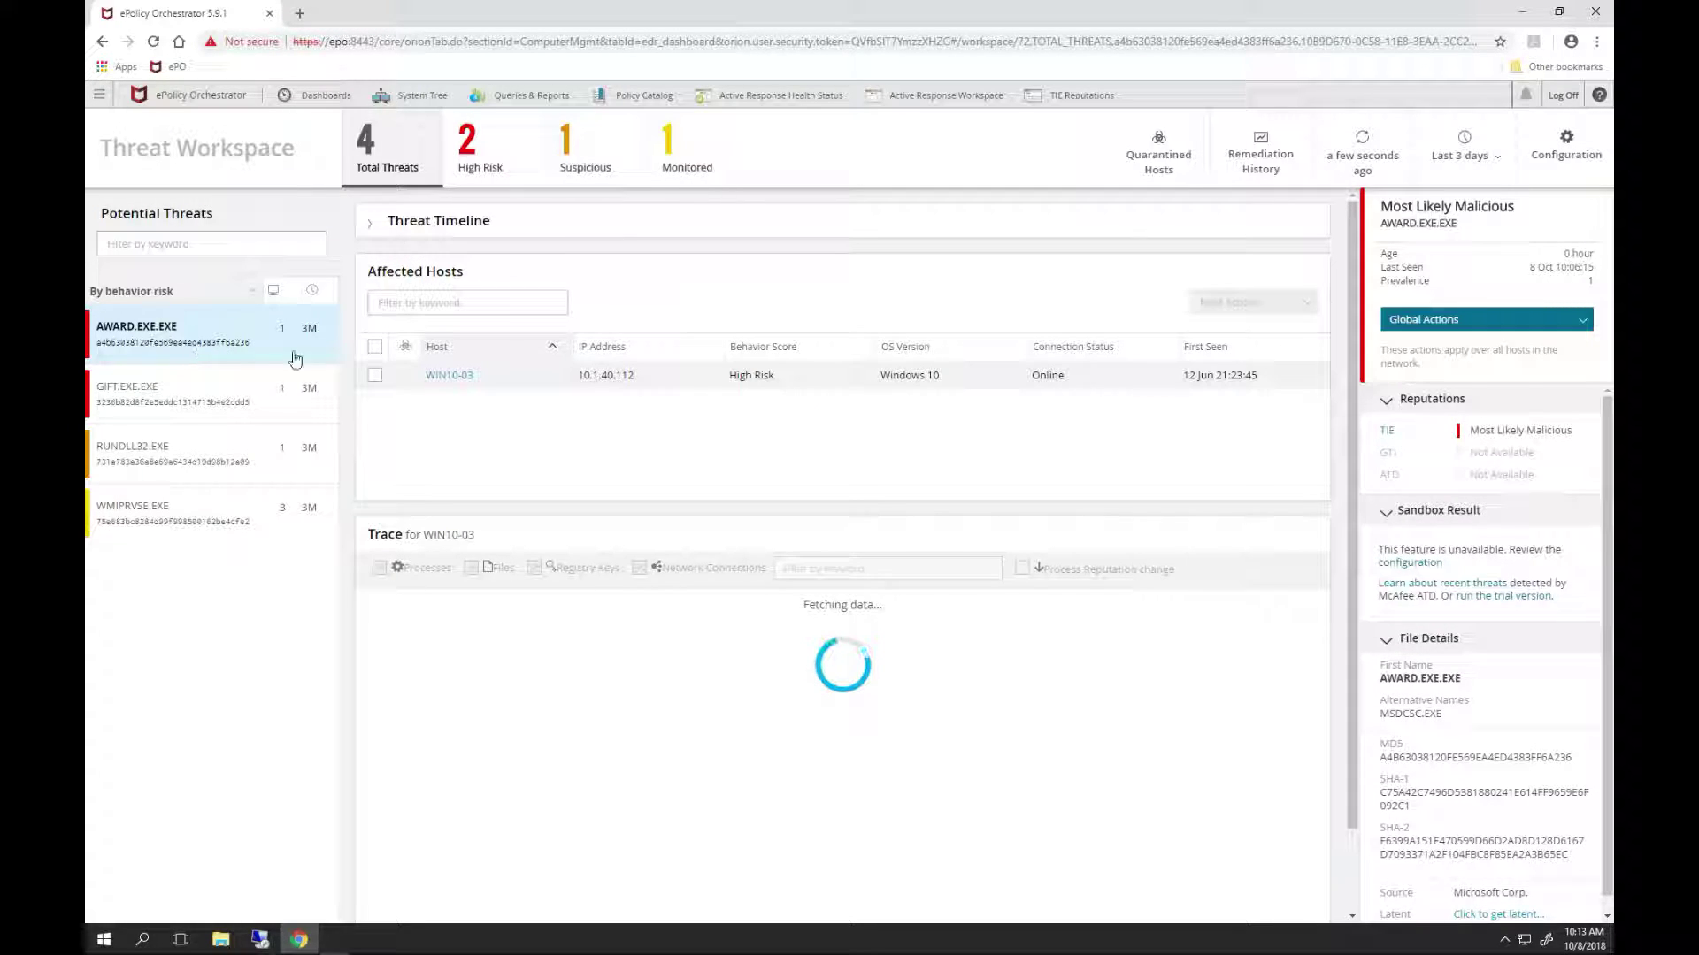
pyautogui.click(610, 393)
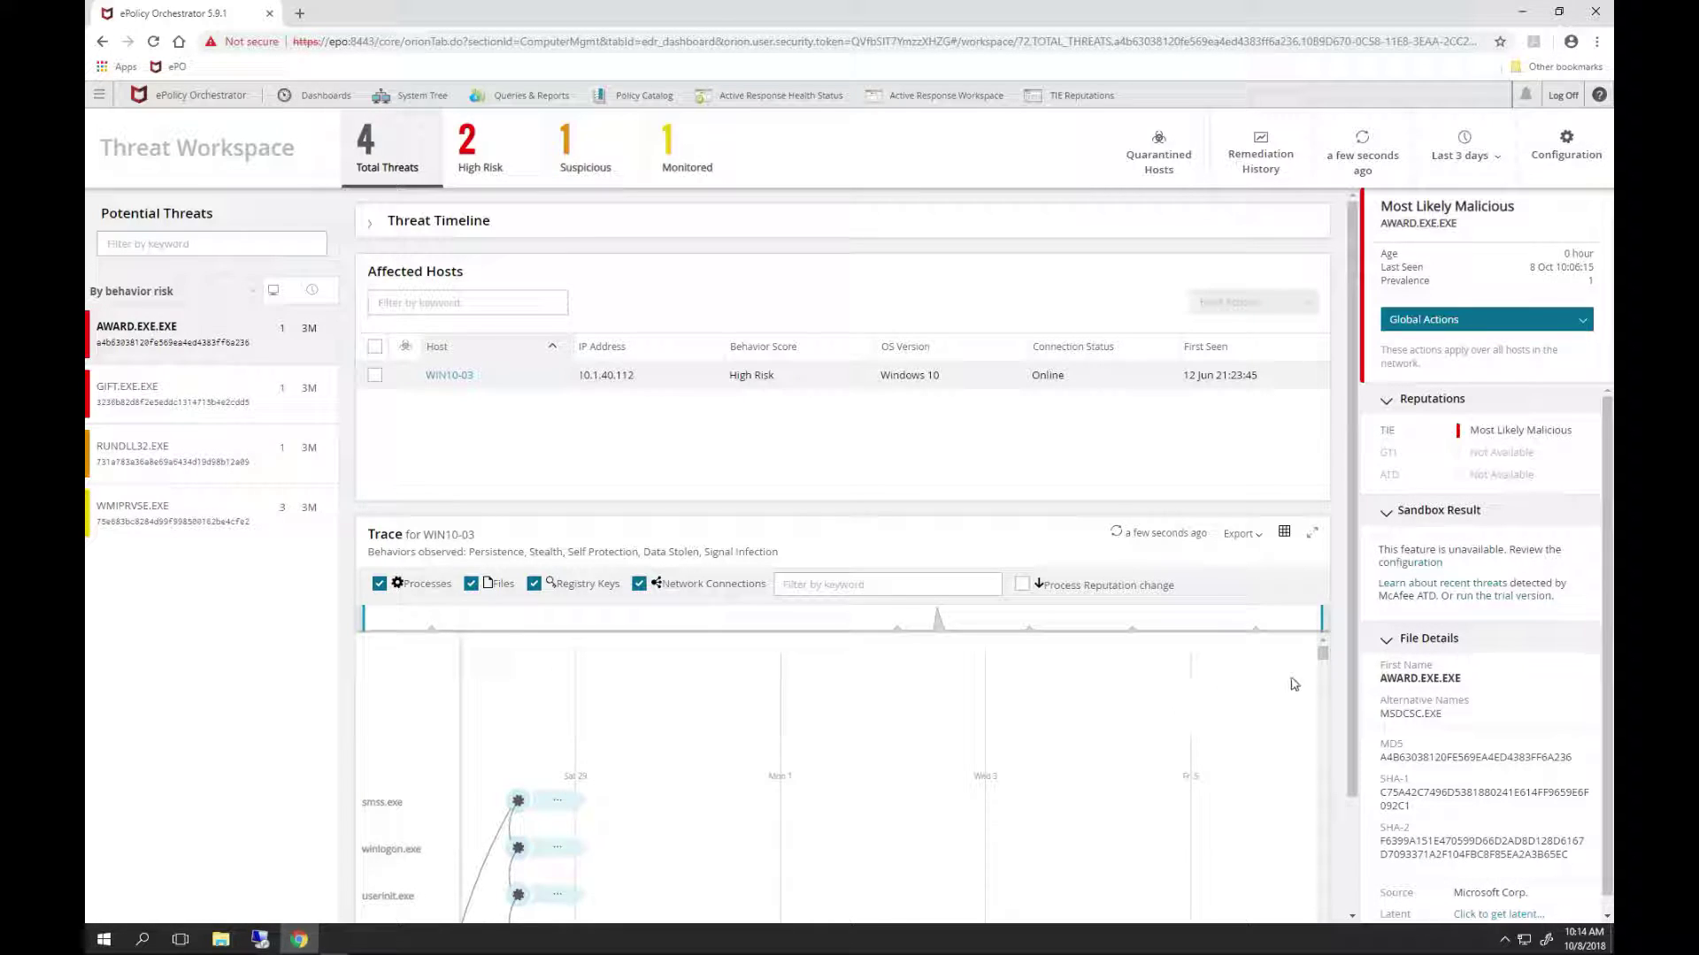
# - Show award.exe's event details down to file info: unknown TIE reputation, hashes, 250 KB size
pyautogui.moveTo(1322, 653); pyautogui.dragTo(1326, 670)
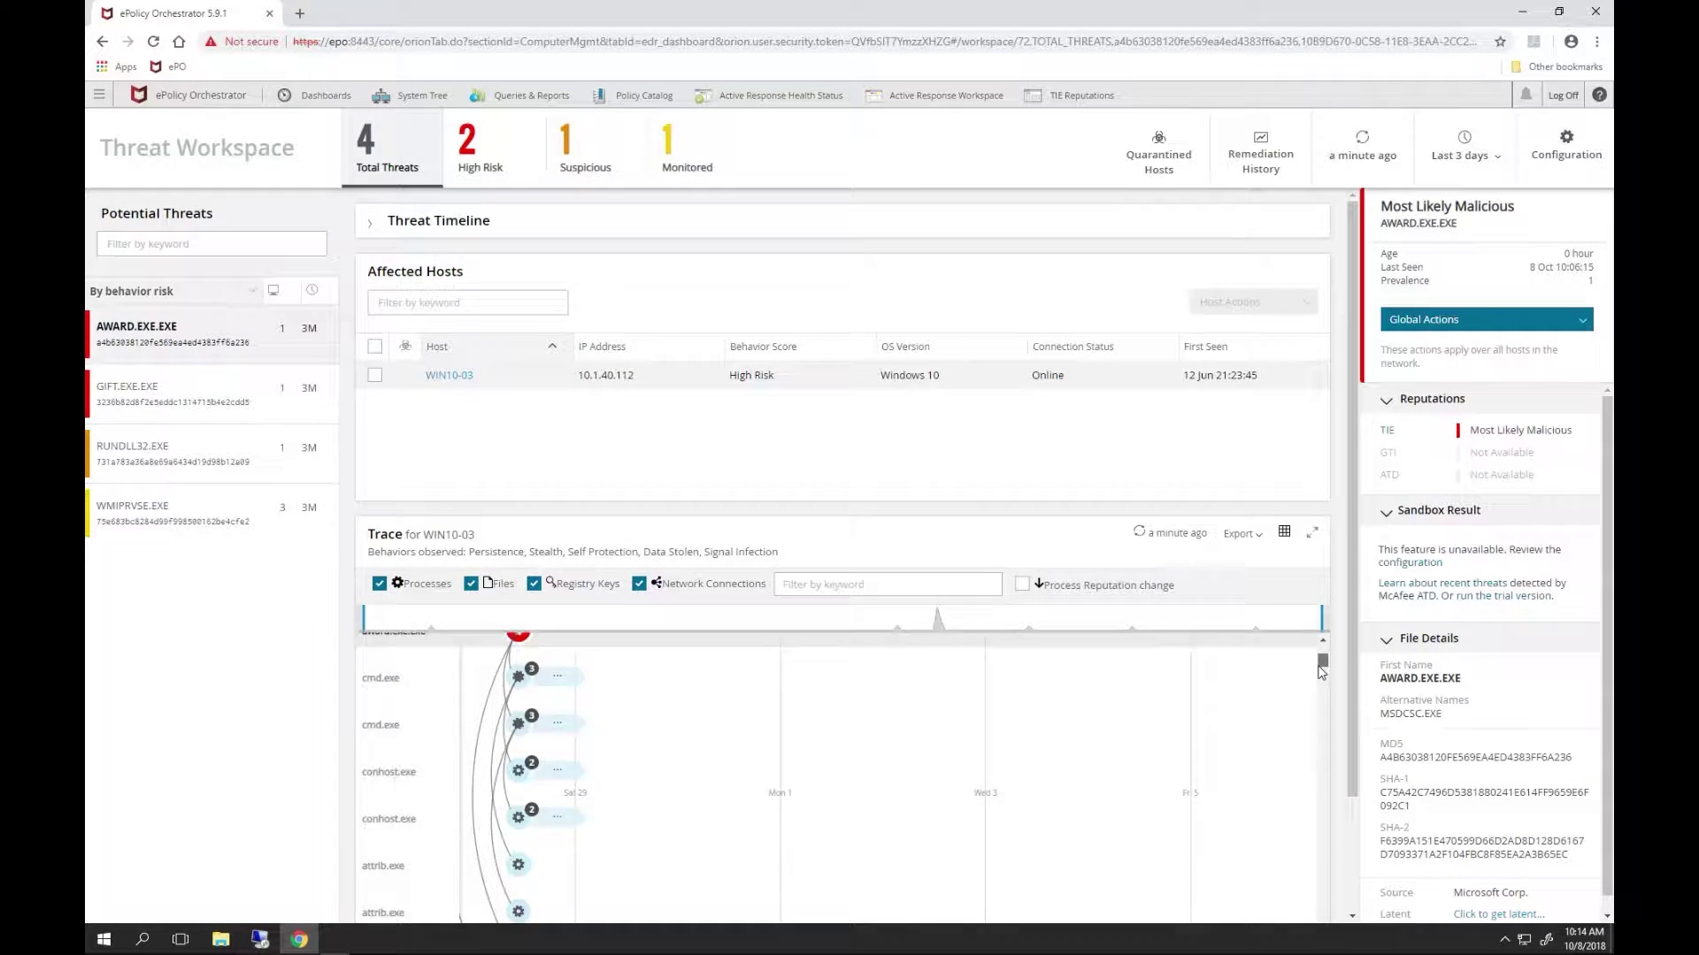
pyautogui.moveTo(1321, 664); pyautogui.dragTo(1321, 675)
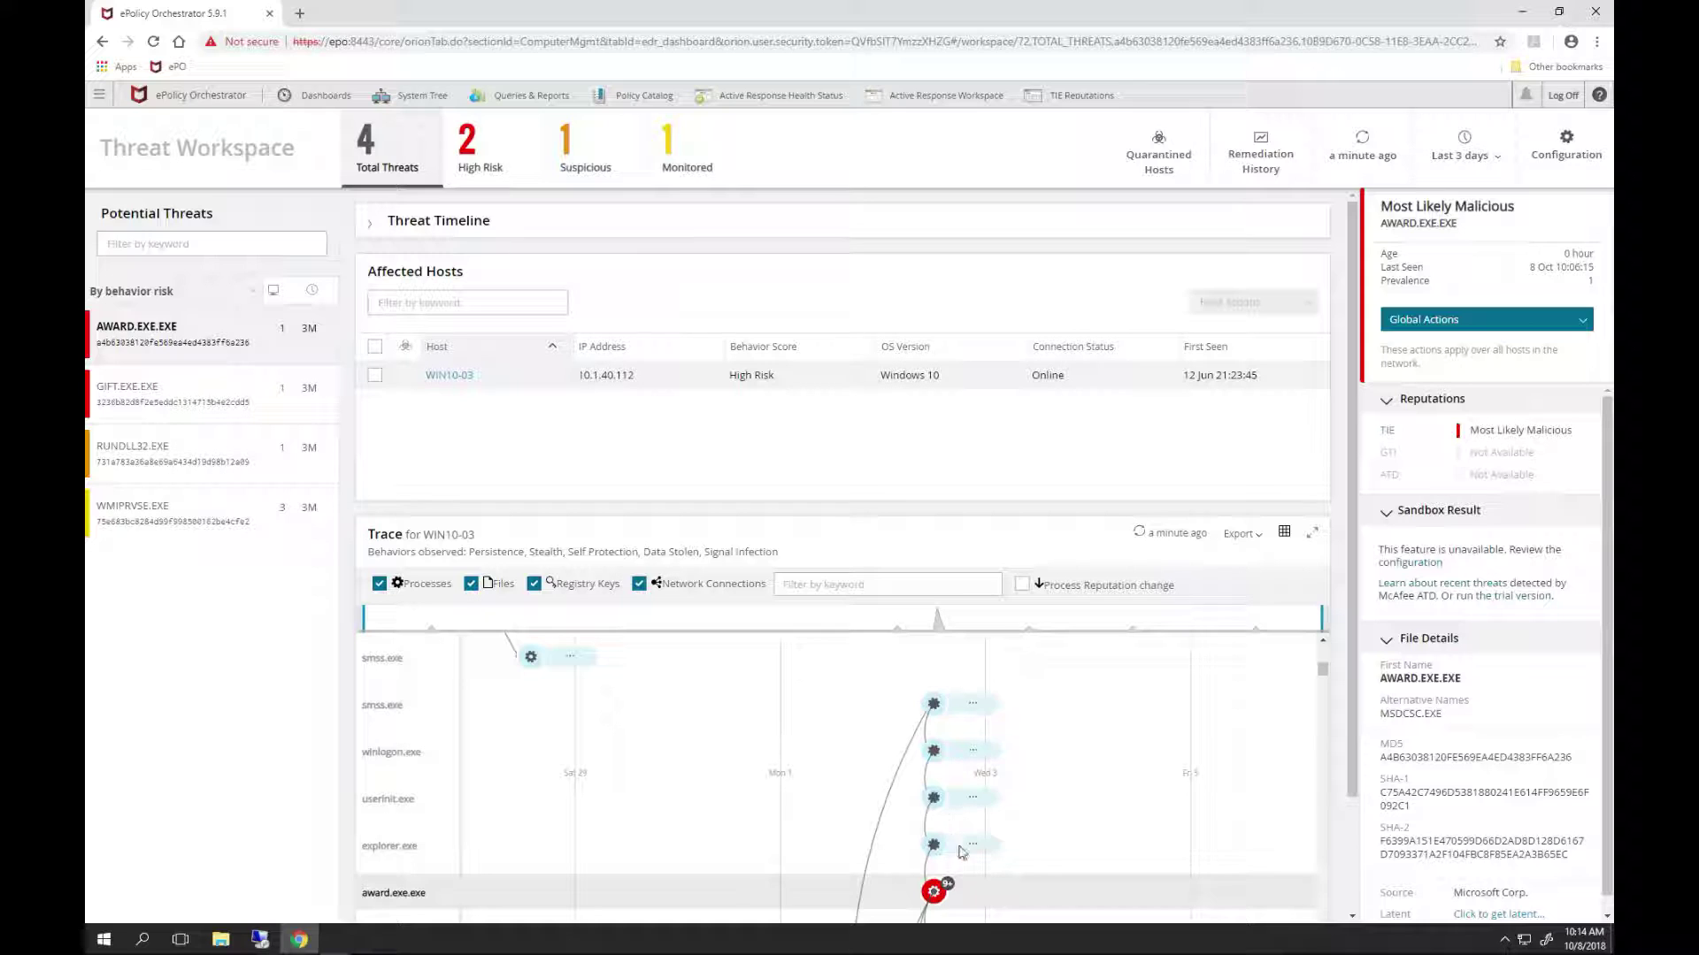
pyautogui.click(935, 893)
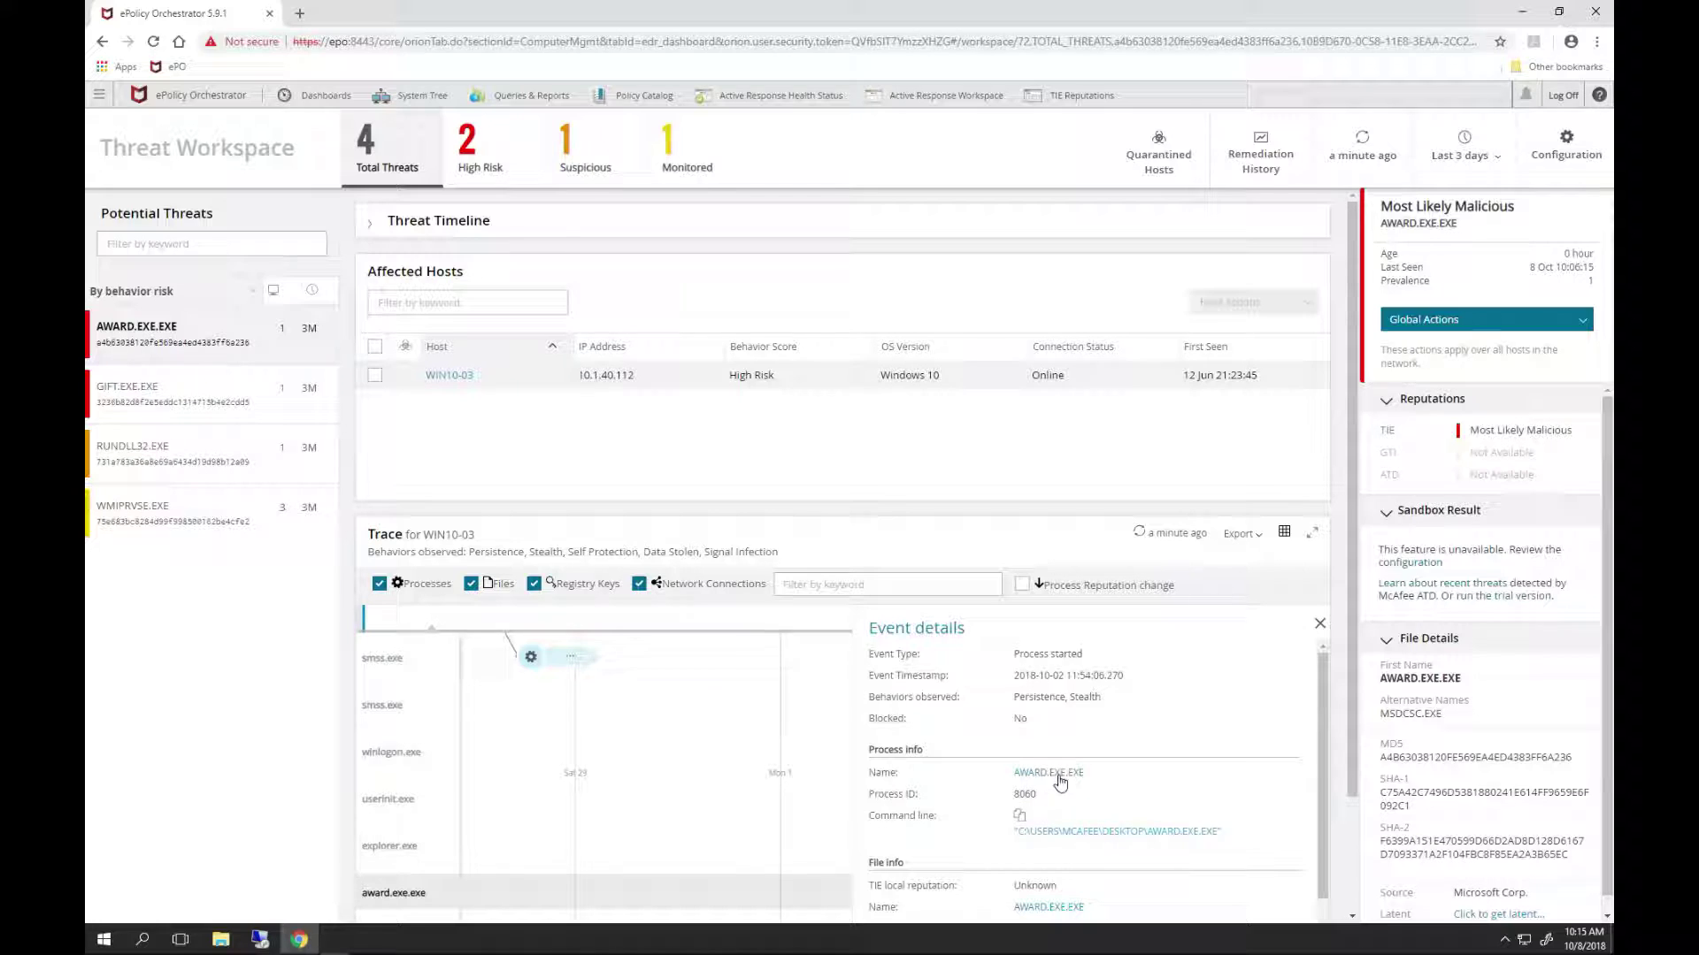
pyautogui.moveTo(1323, 740); pyautogui.dragTo(1320, 879)
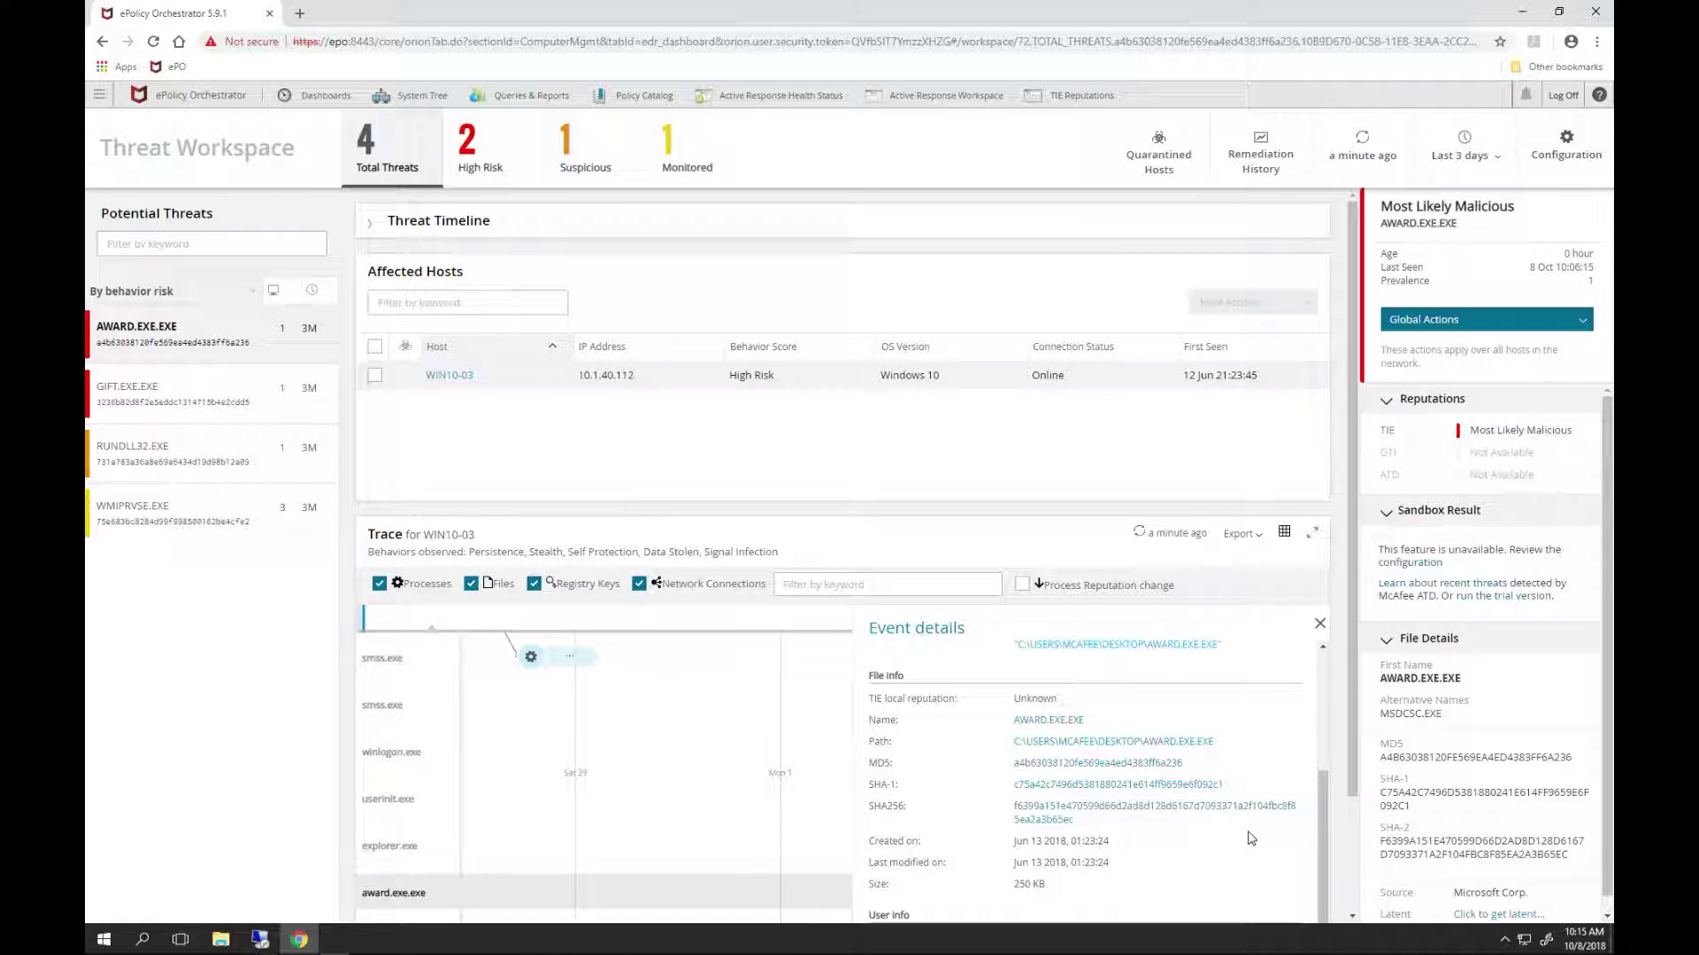
# - Expand the trace, narrow its timeline, and show explorer.exe's Known Trusted event details
pyautogui.click(1317, 537)
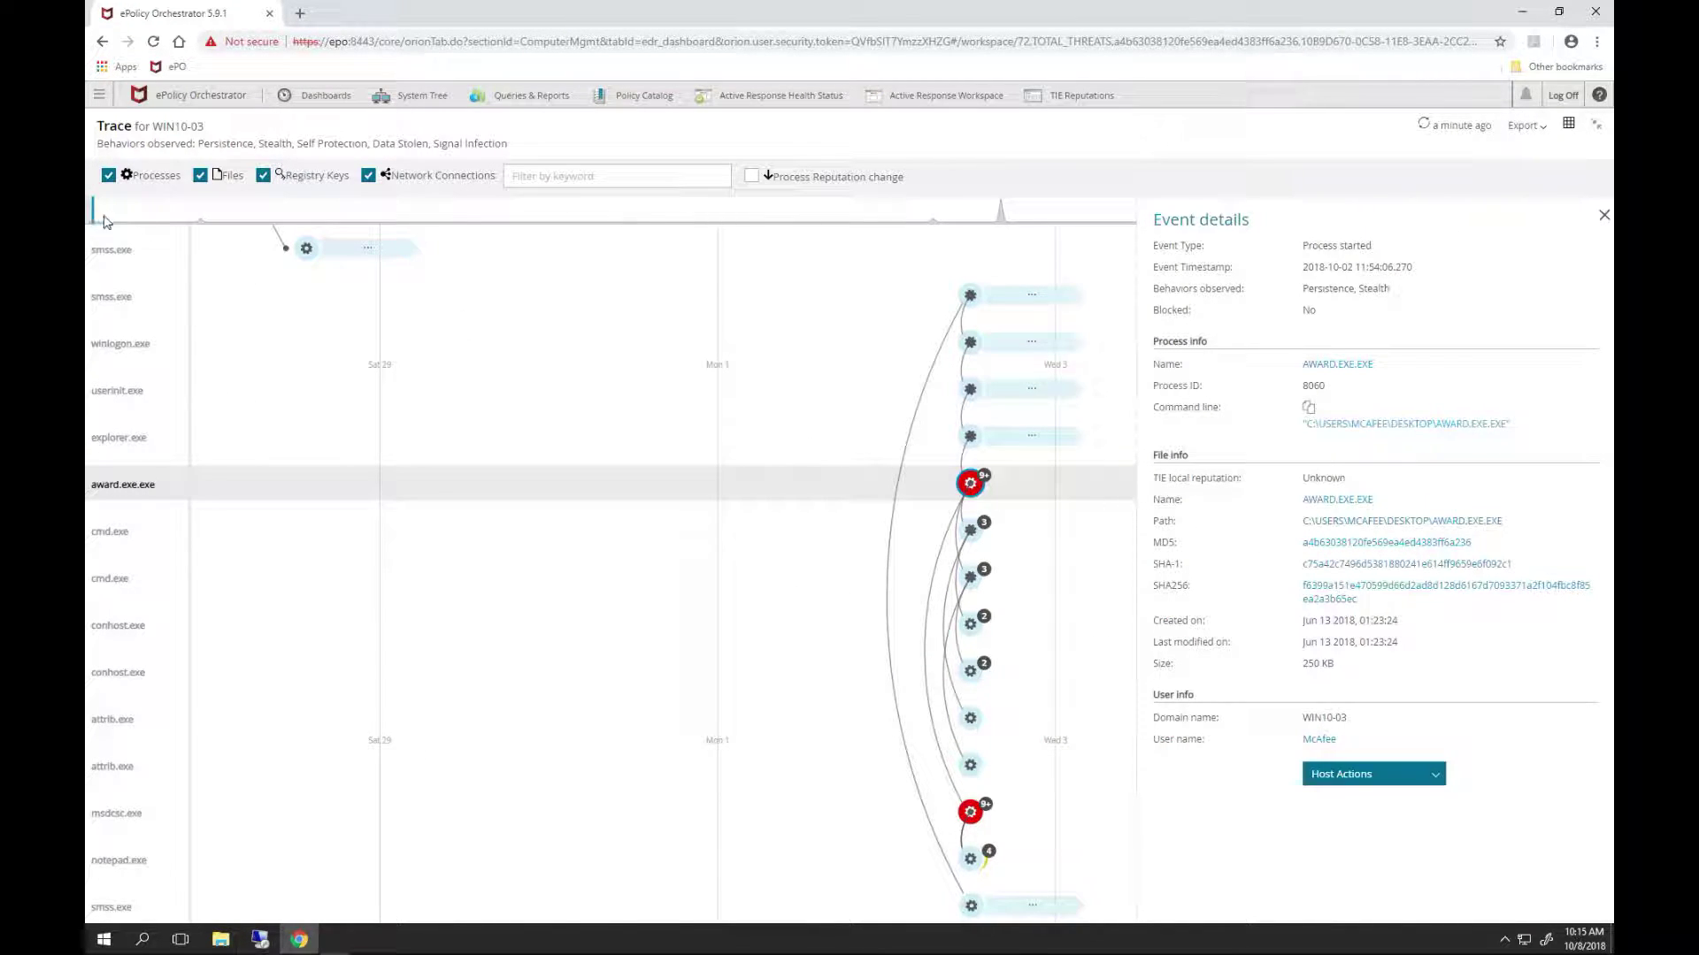
pyautogui.moveTo(104, 221); pyautogui.dragTo(128, 221)
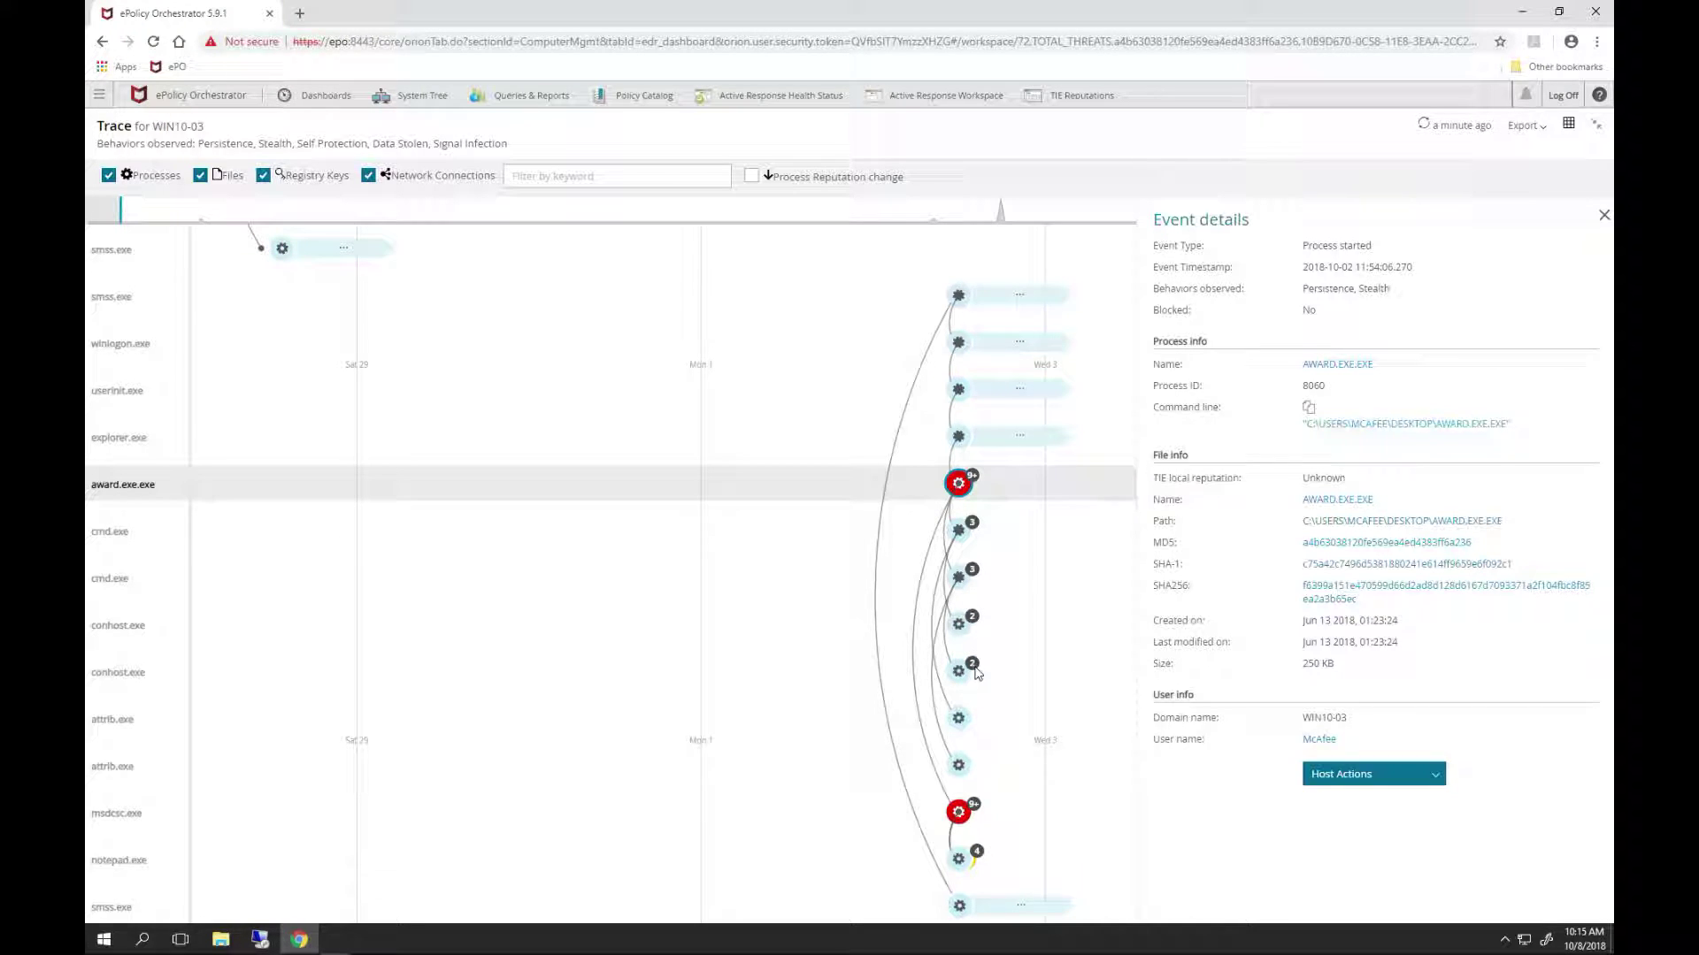
pyautogui.click(956, 439)
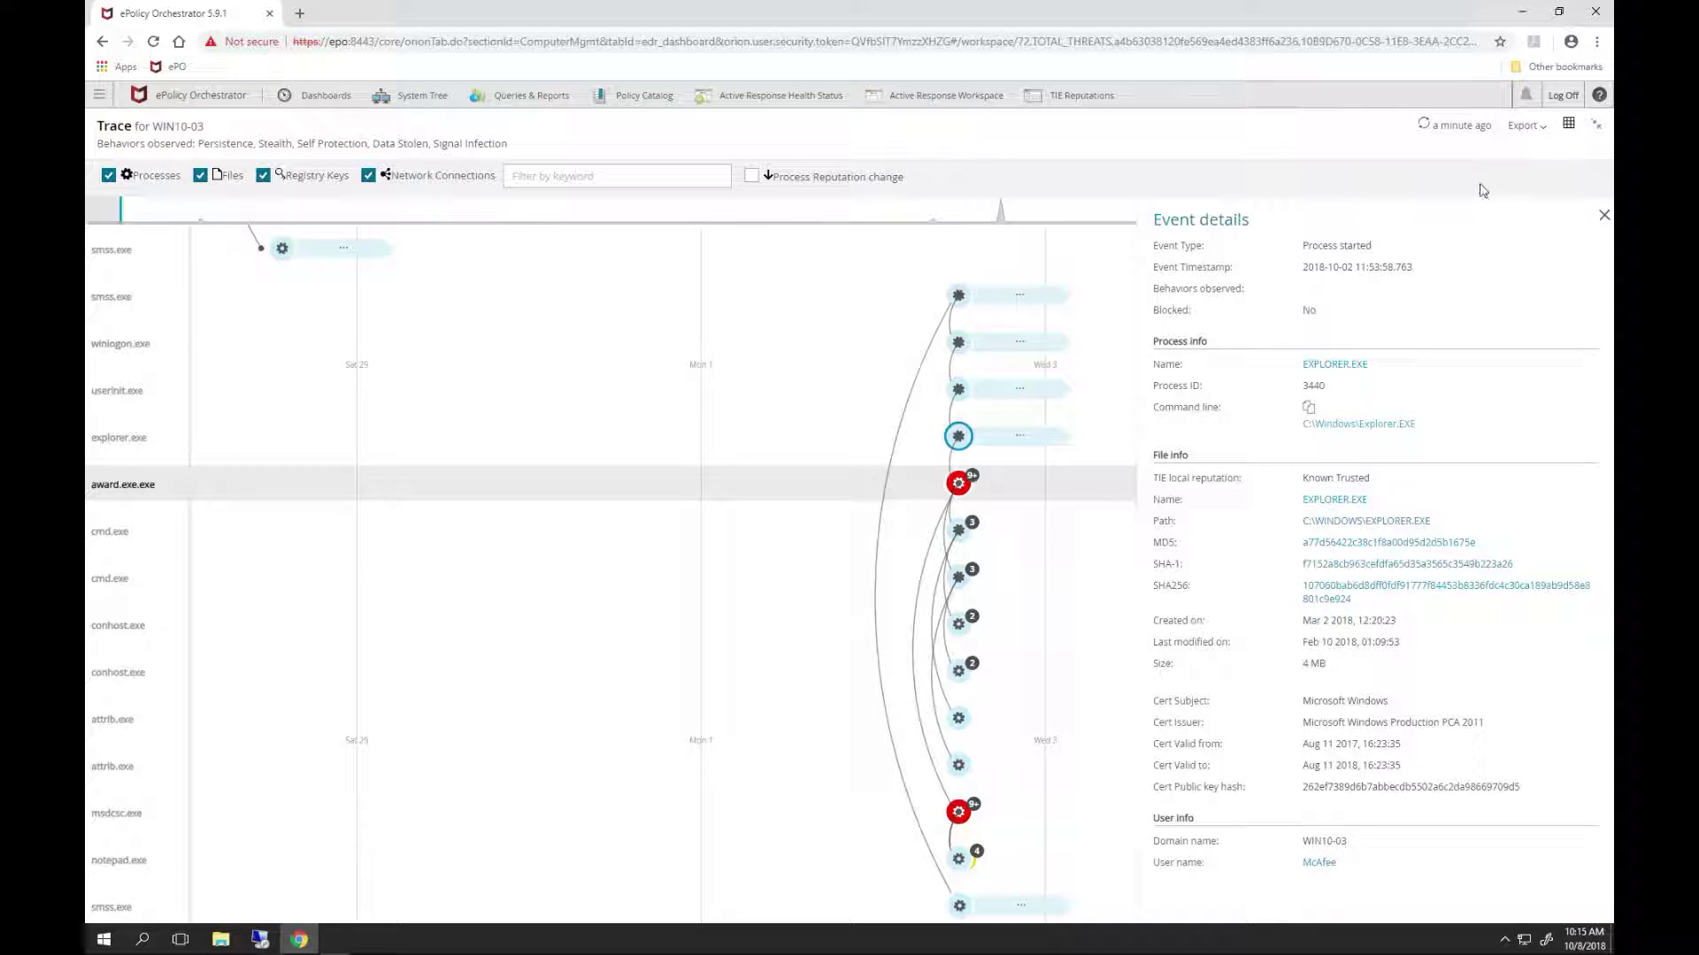
pyautogui.click(1598, 125)
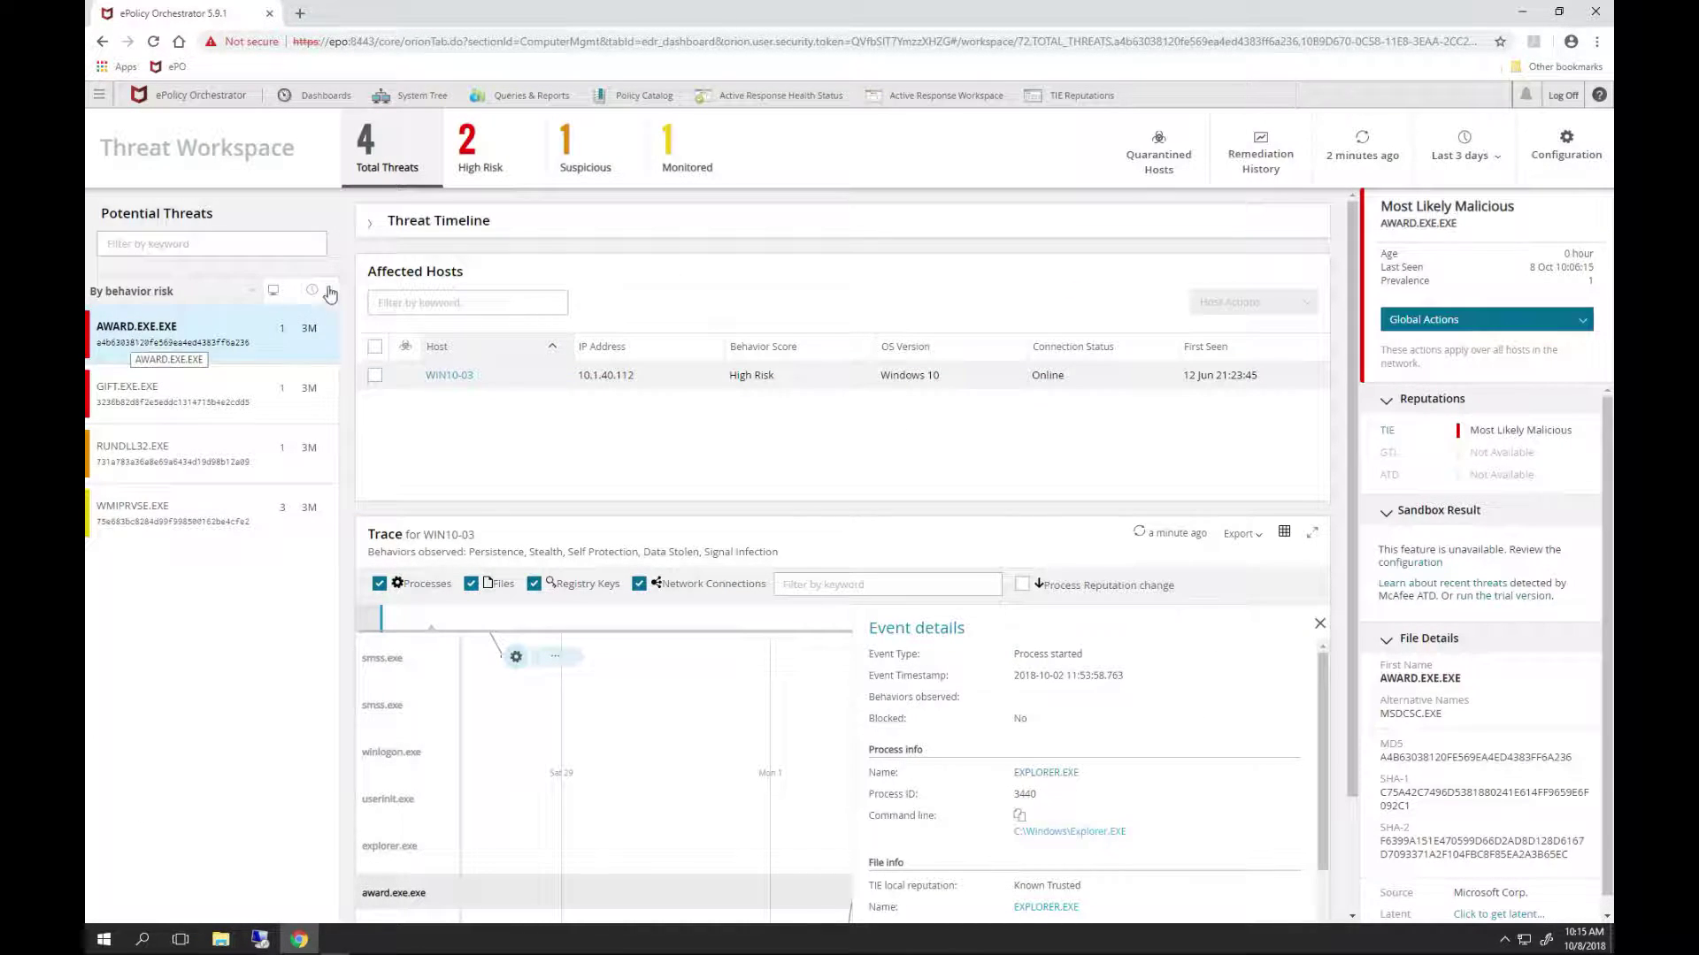
# - Expand the Threat Timeline chart, then filter to High Risk threats AWARD.EXE.EXE and GIFT.EXE
pyautogui.click(371, 223)
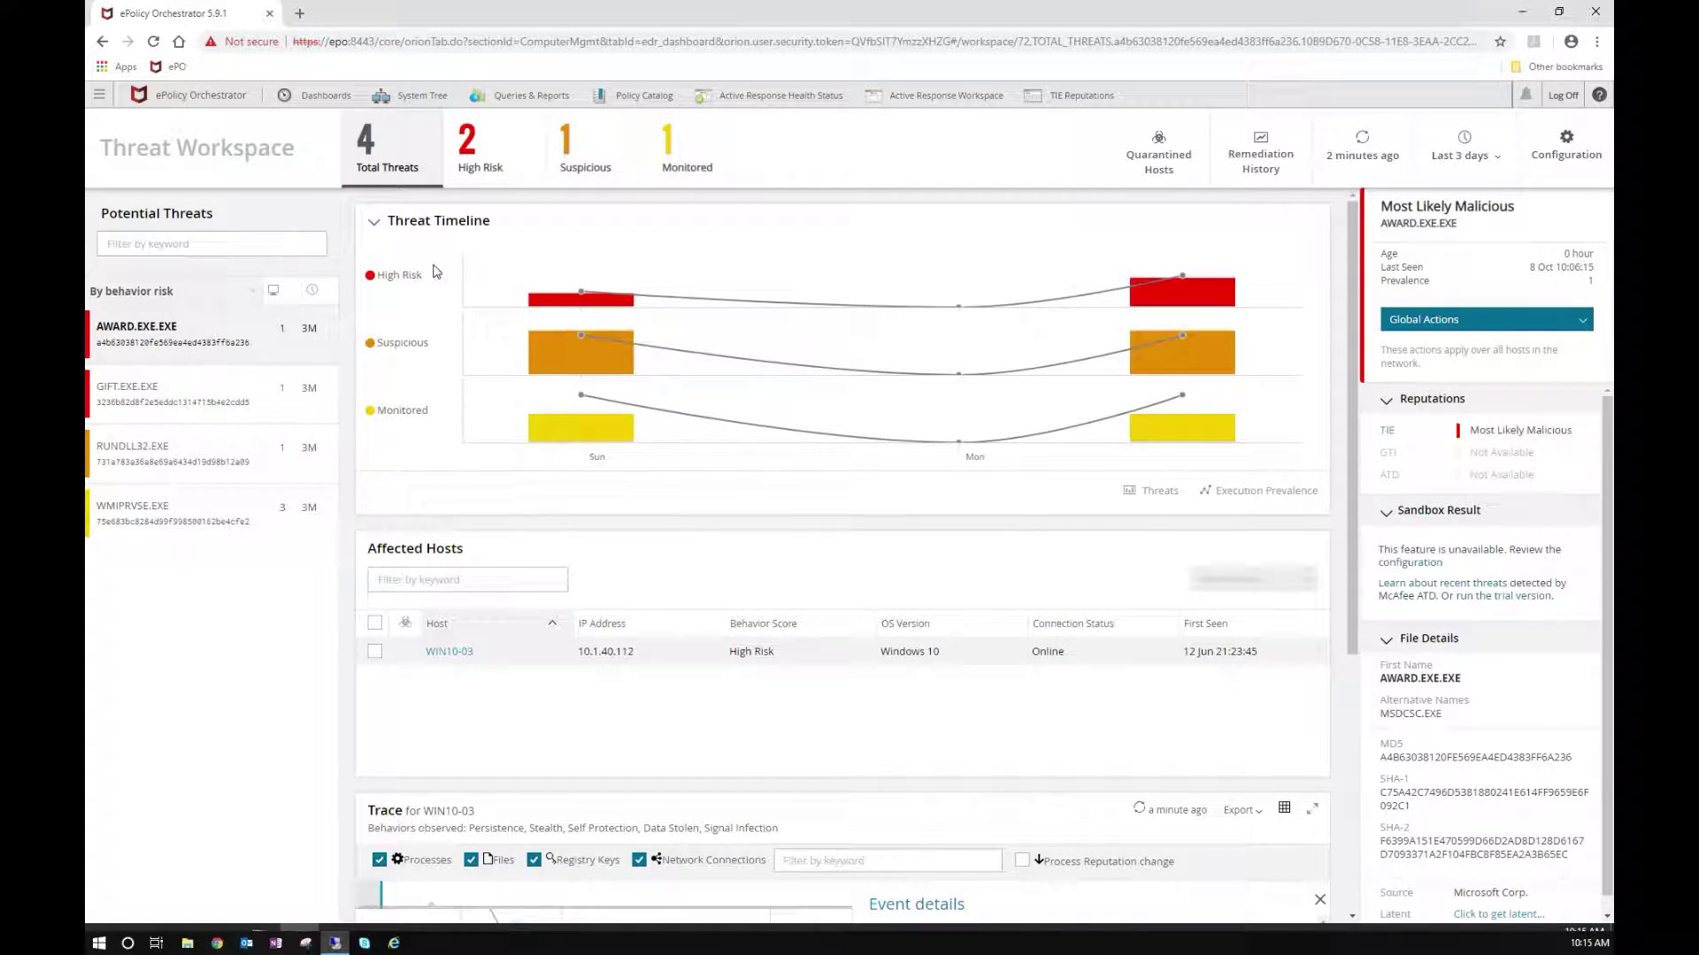
pyautogui.moveTo(626, 301)
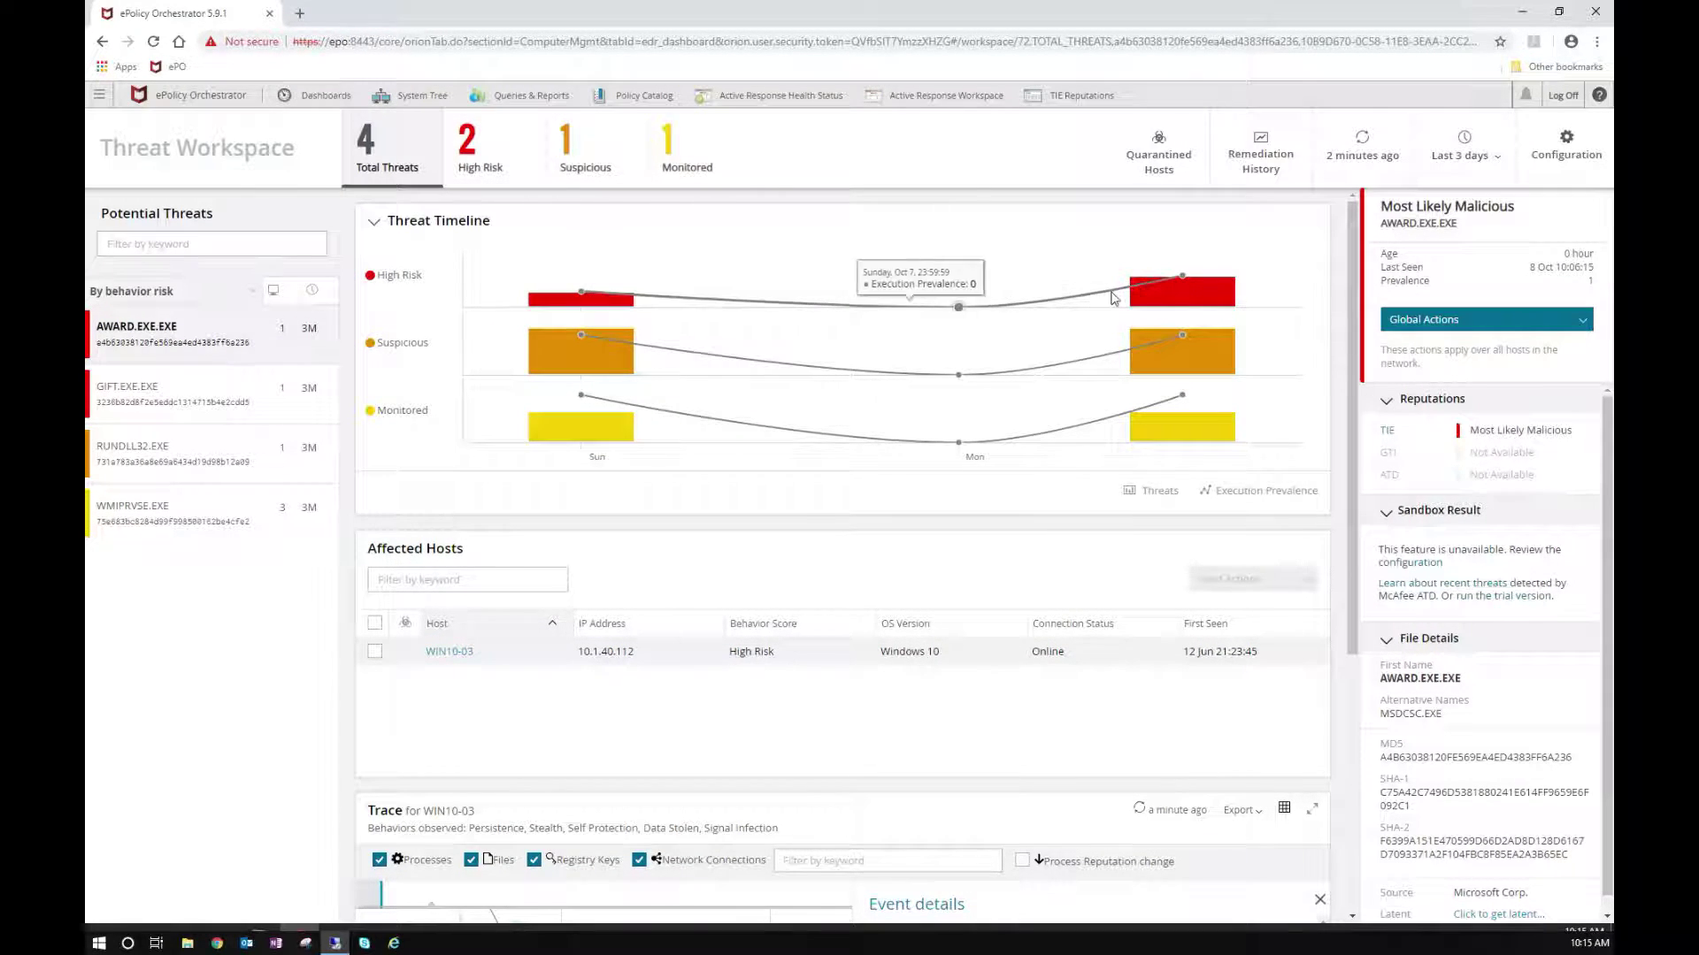
pyautogui.moveTo(585, 329)
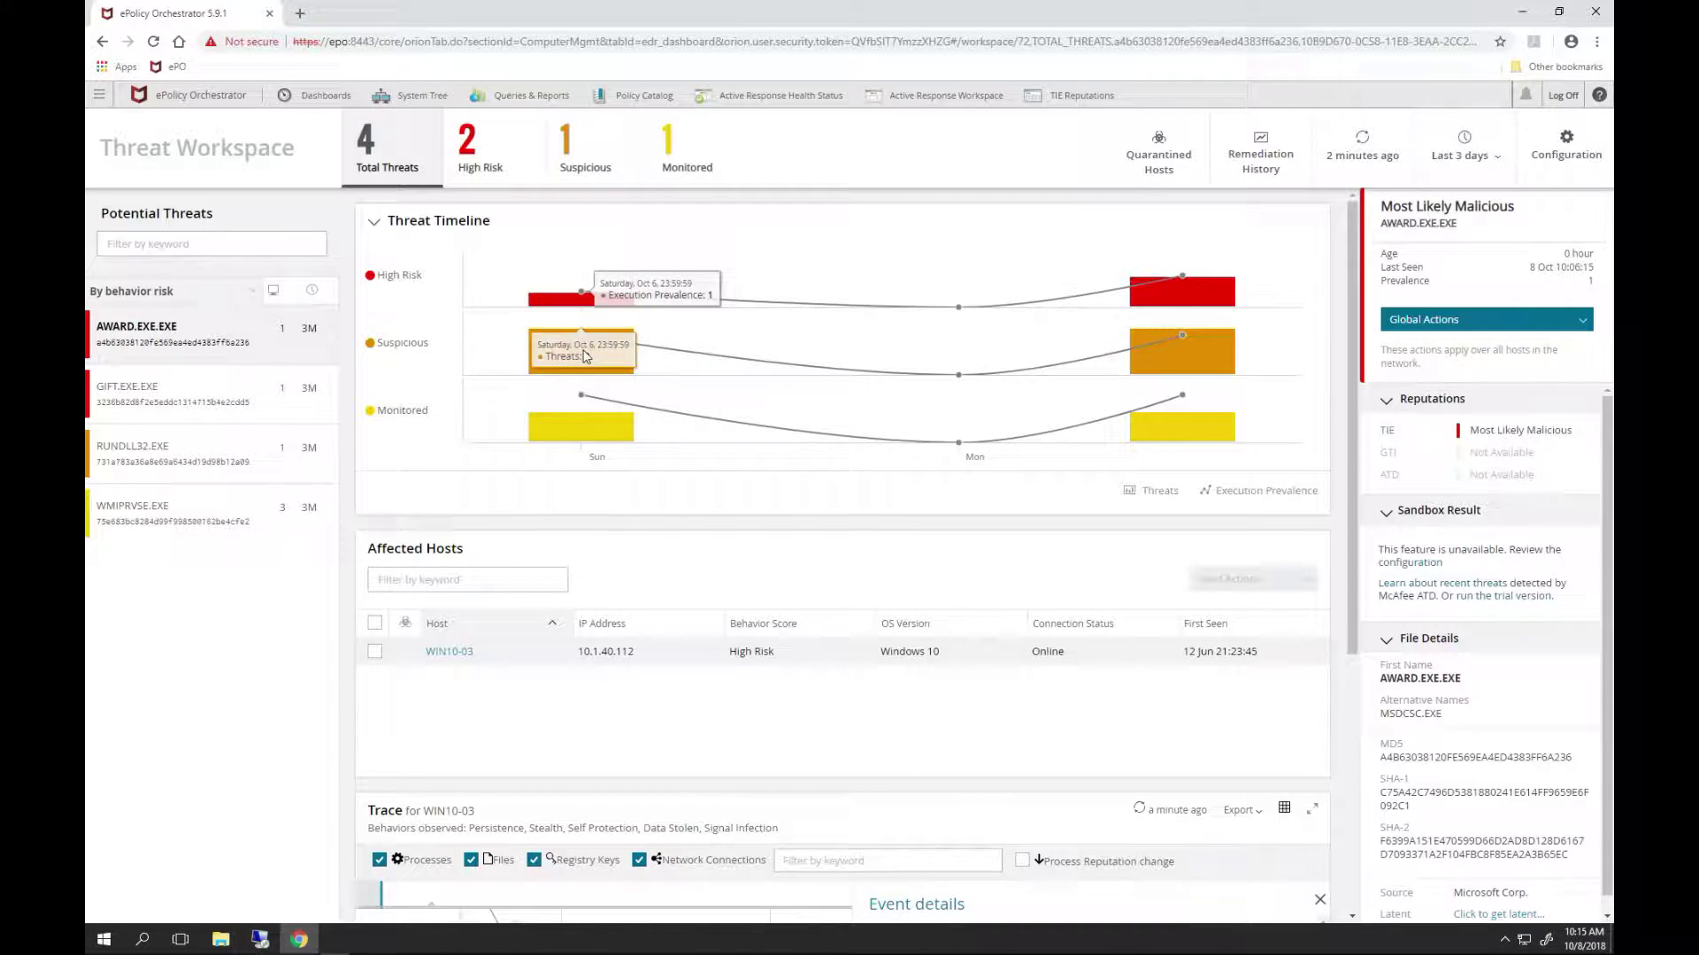
pyautogui.moveTo(571, 444)
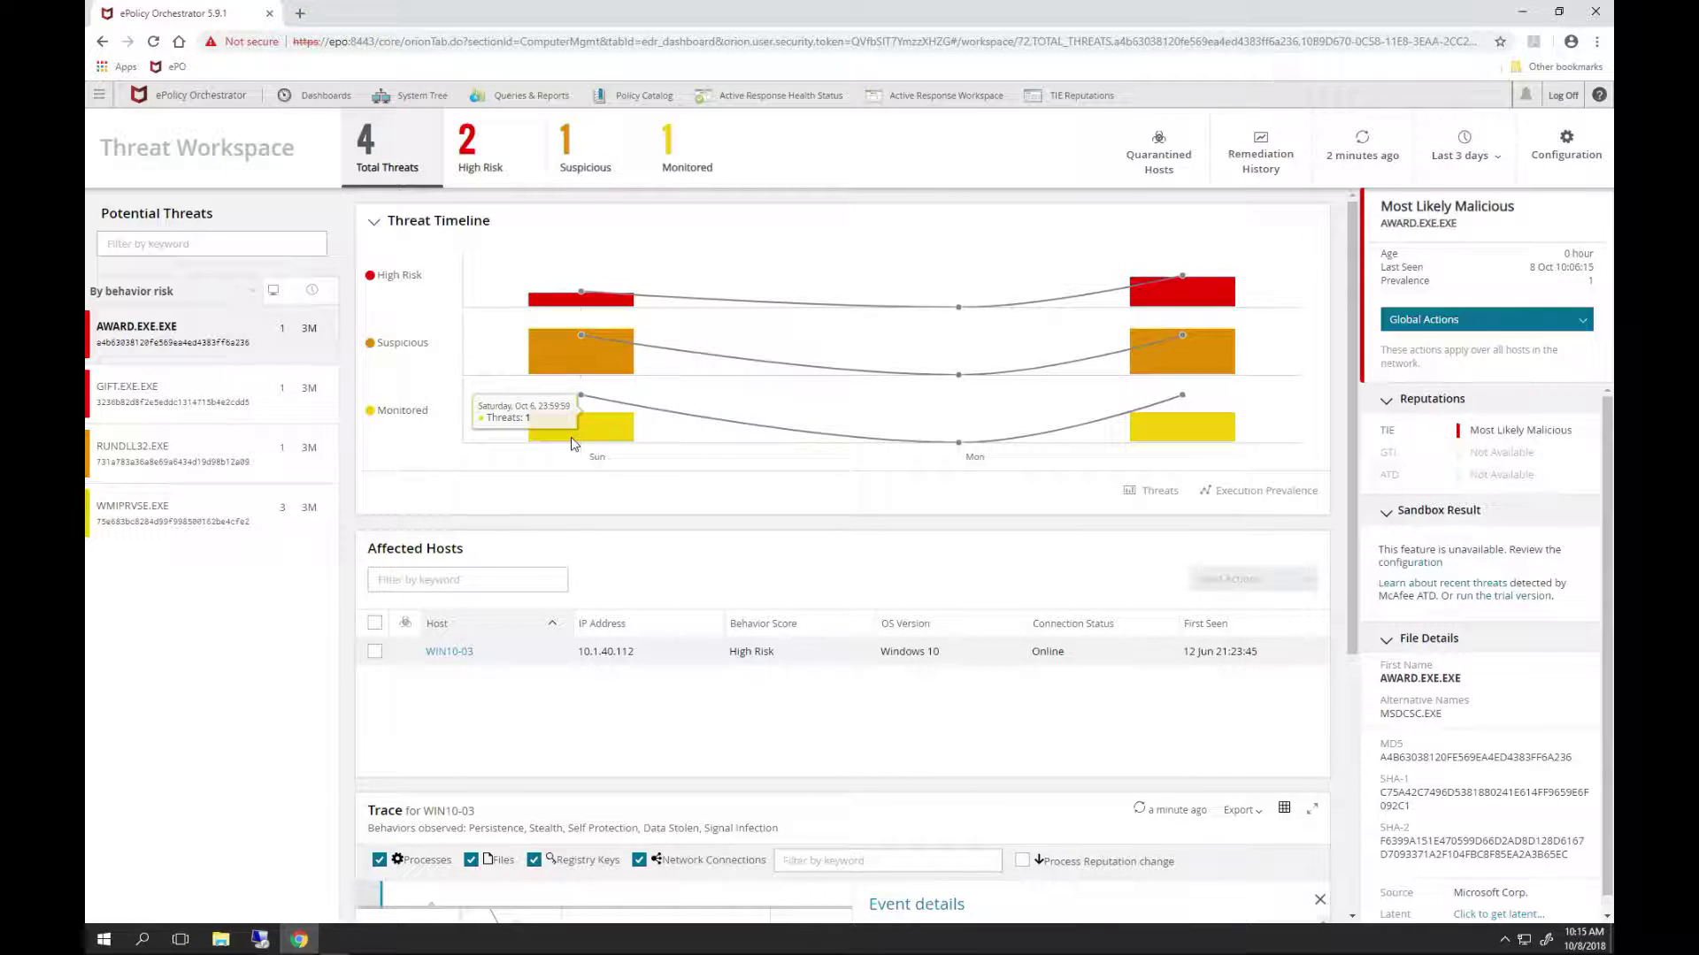
pyautogui.click(469, 158)
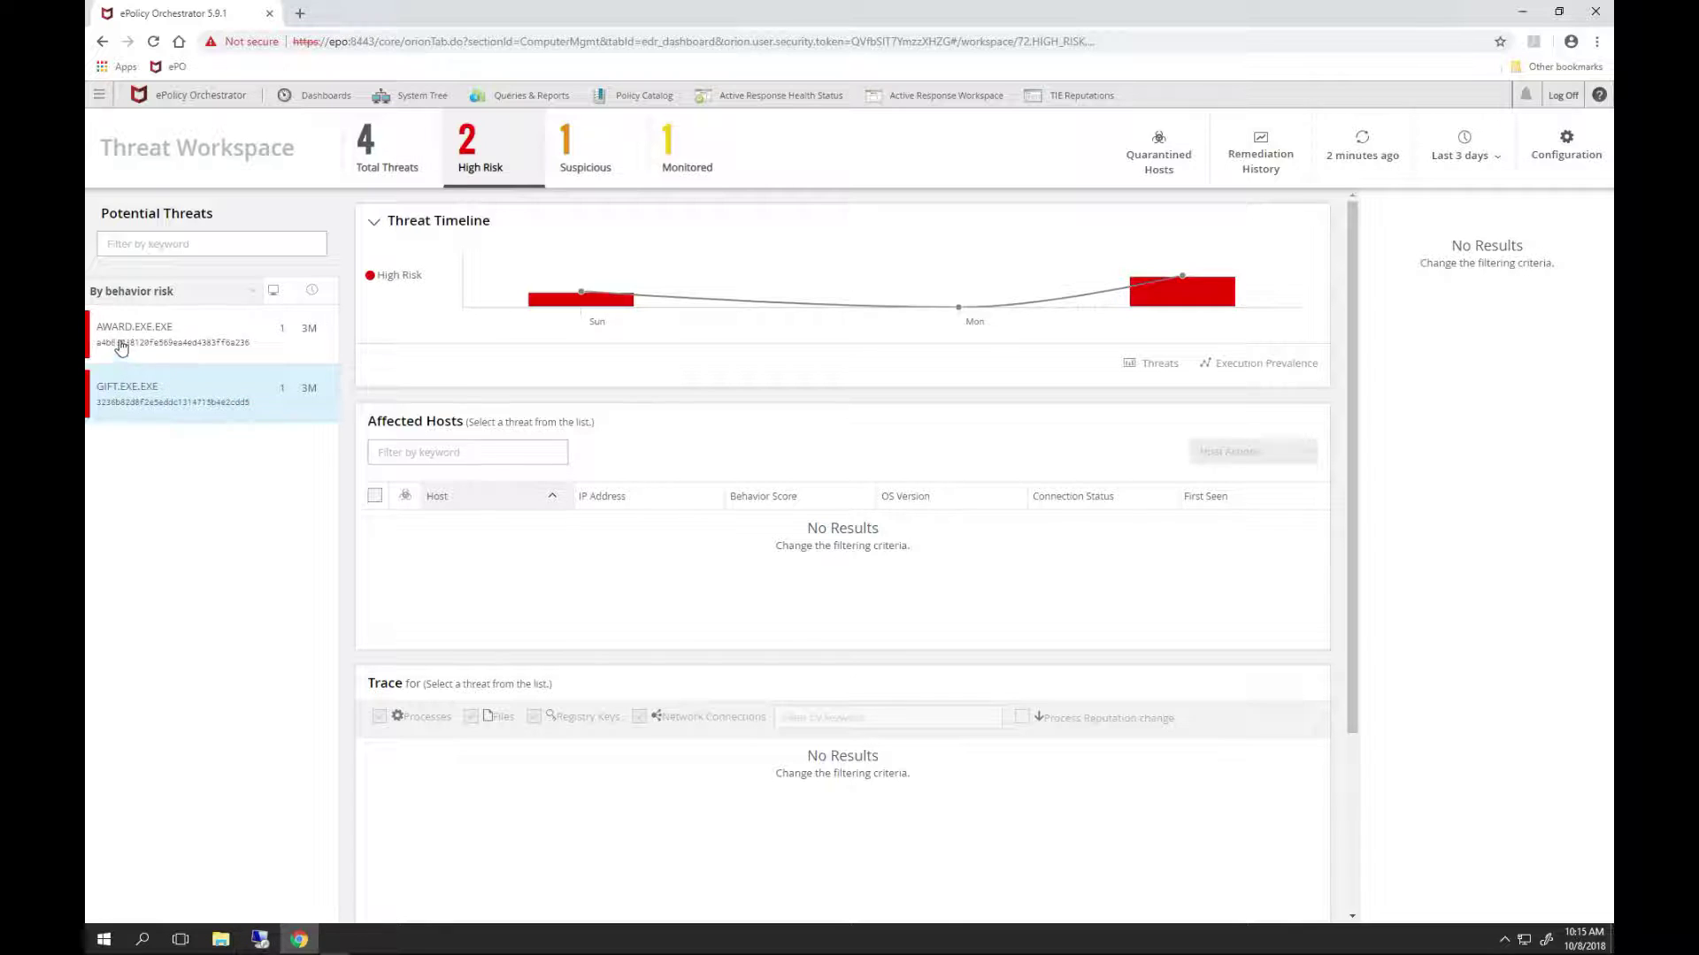
# - Open the GIFT.EXE threat, rated Most Likely Malicious, with affected host WIN10-04
pyautogui.click(144, 395)
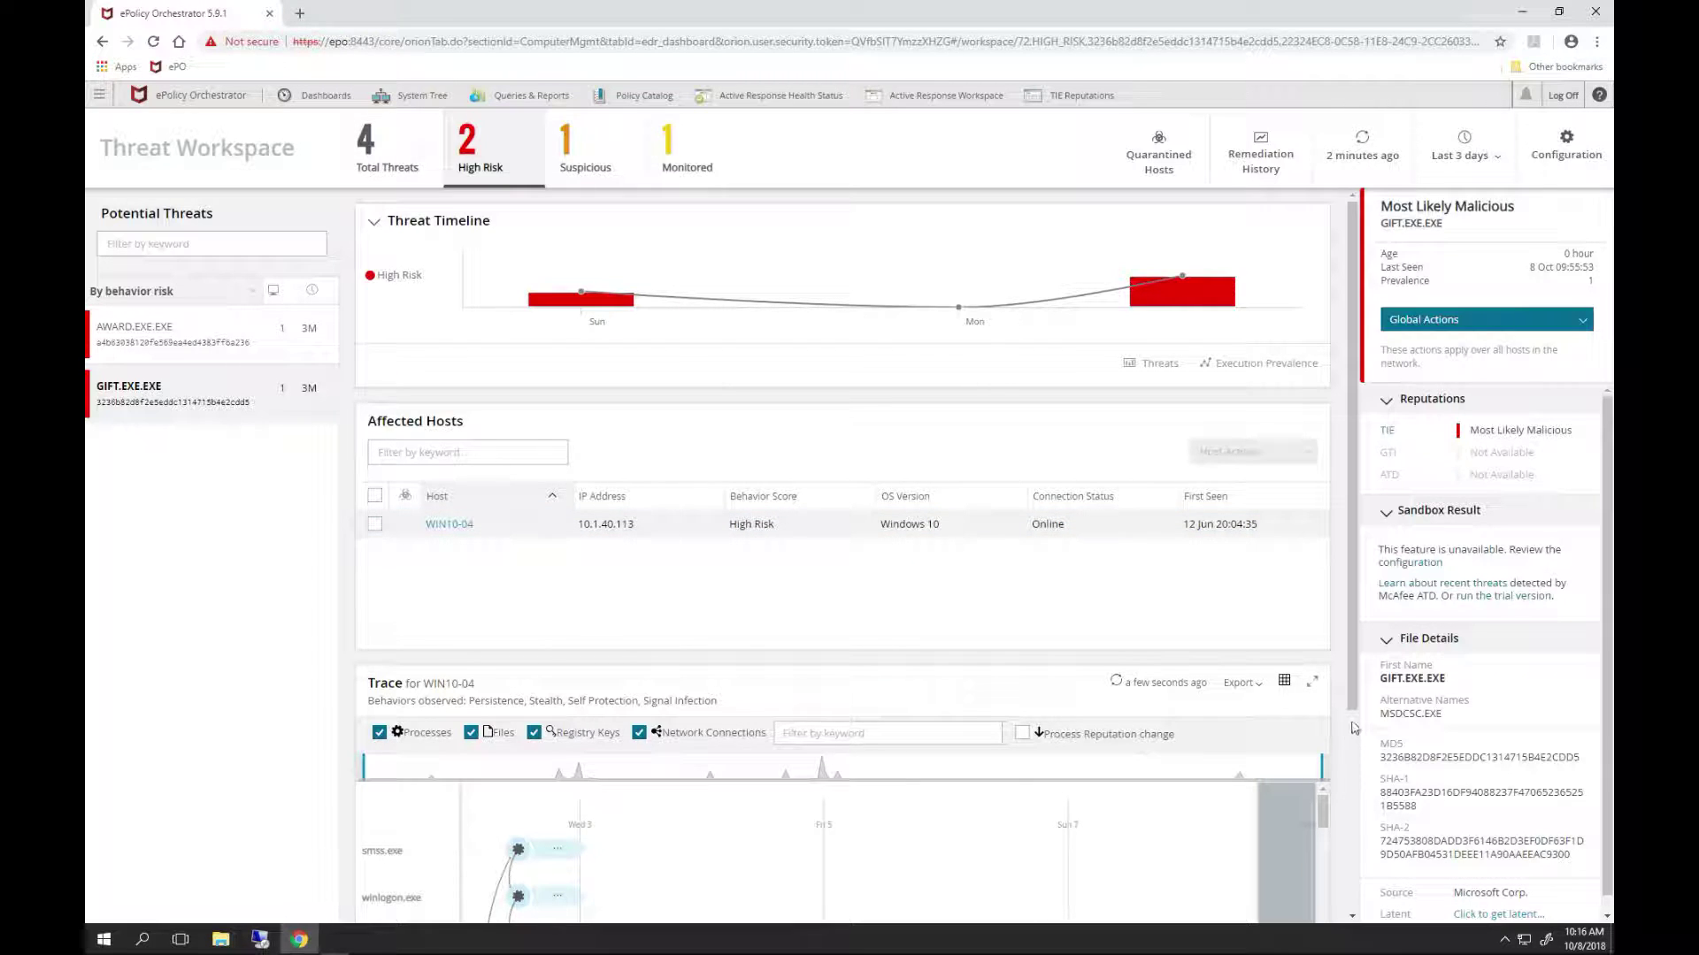
pyautogui.scroll(-1, 1354, 726)
pyautogui.scroll(1, 1354, 725)
pyautogui.scroll(-3, 1353, 740)
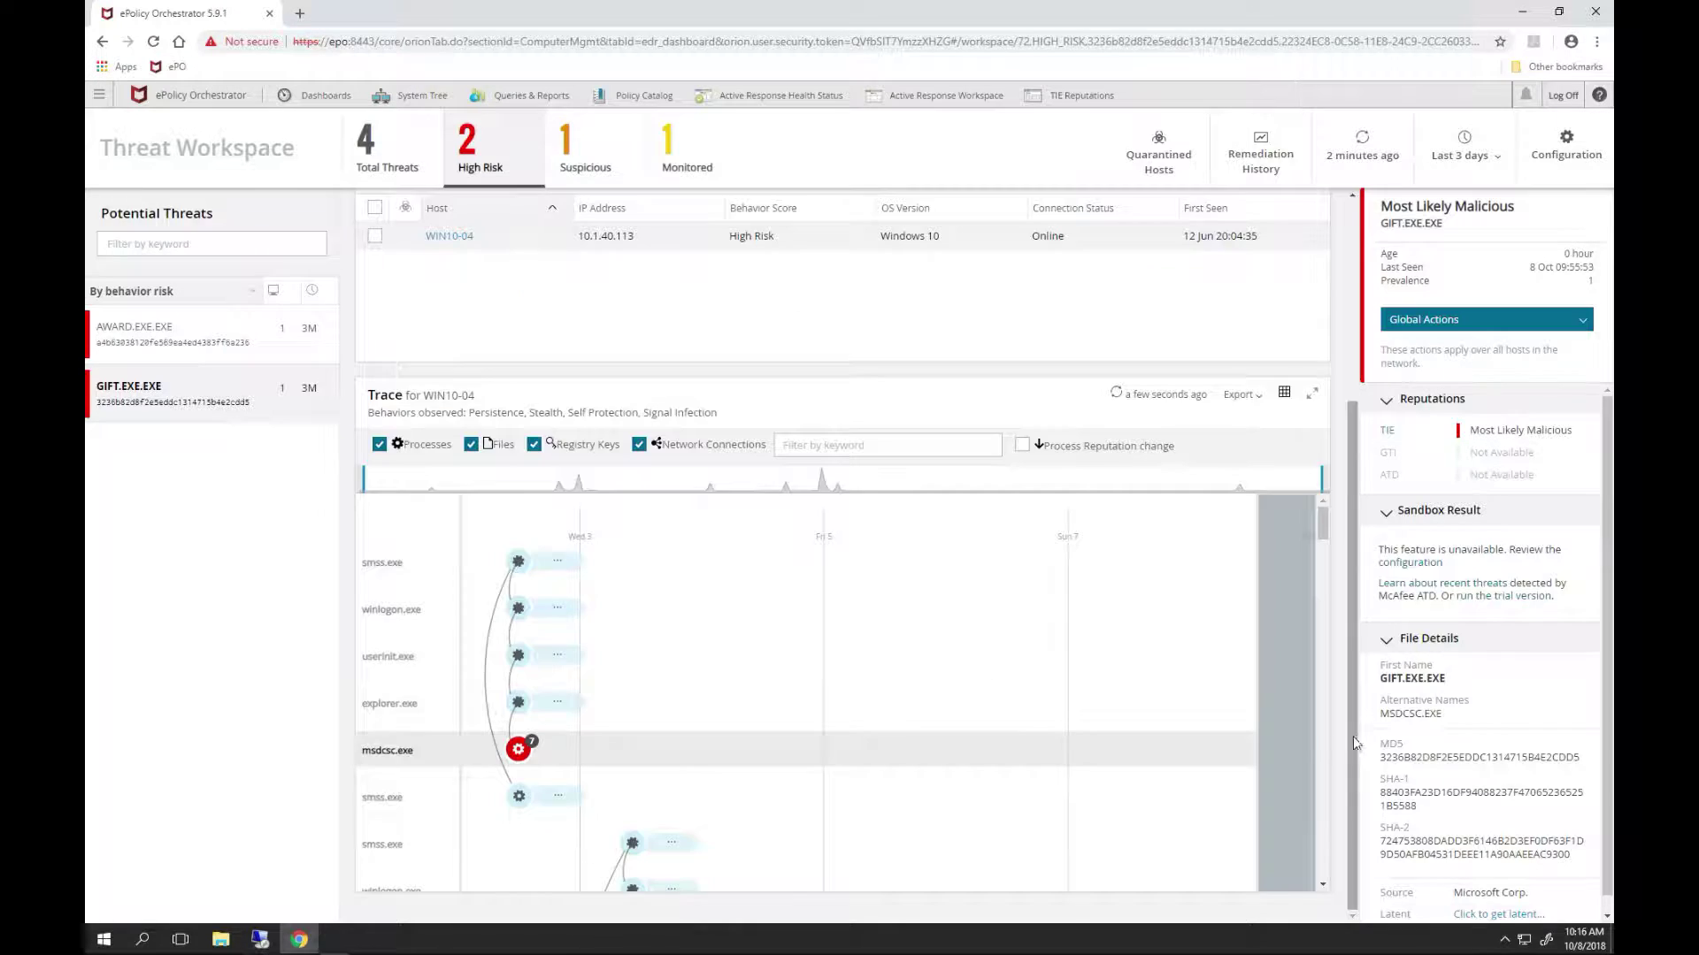
# - Inspect msdcsc.exe's event details, then close them to view the whole WIN10-04 trace graph
pyautogui.click(517, 753)
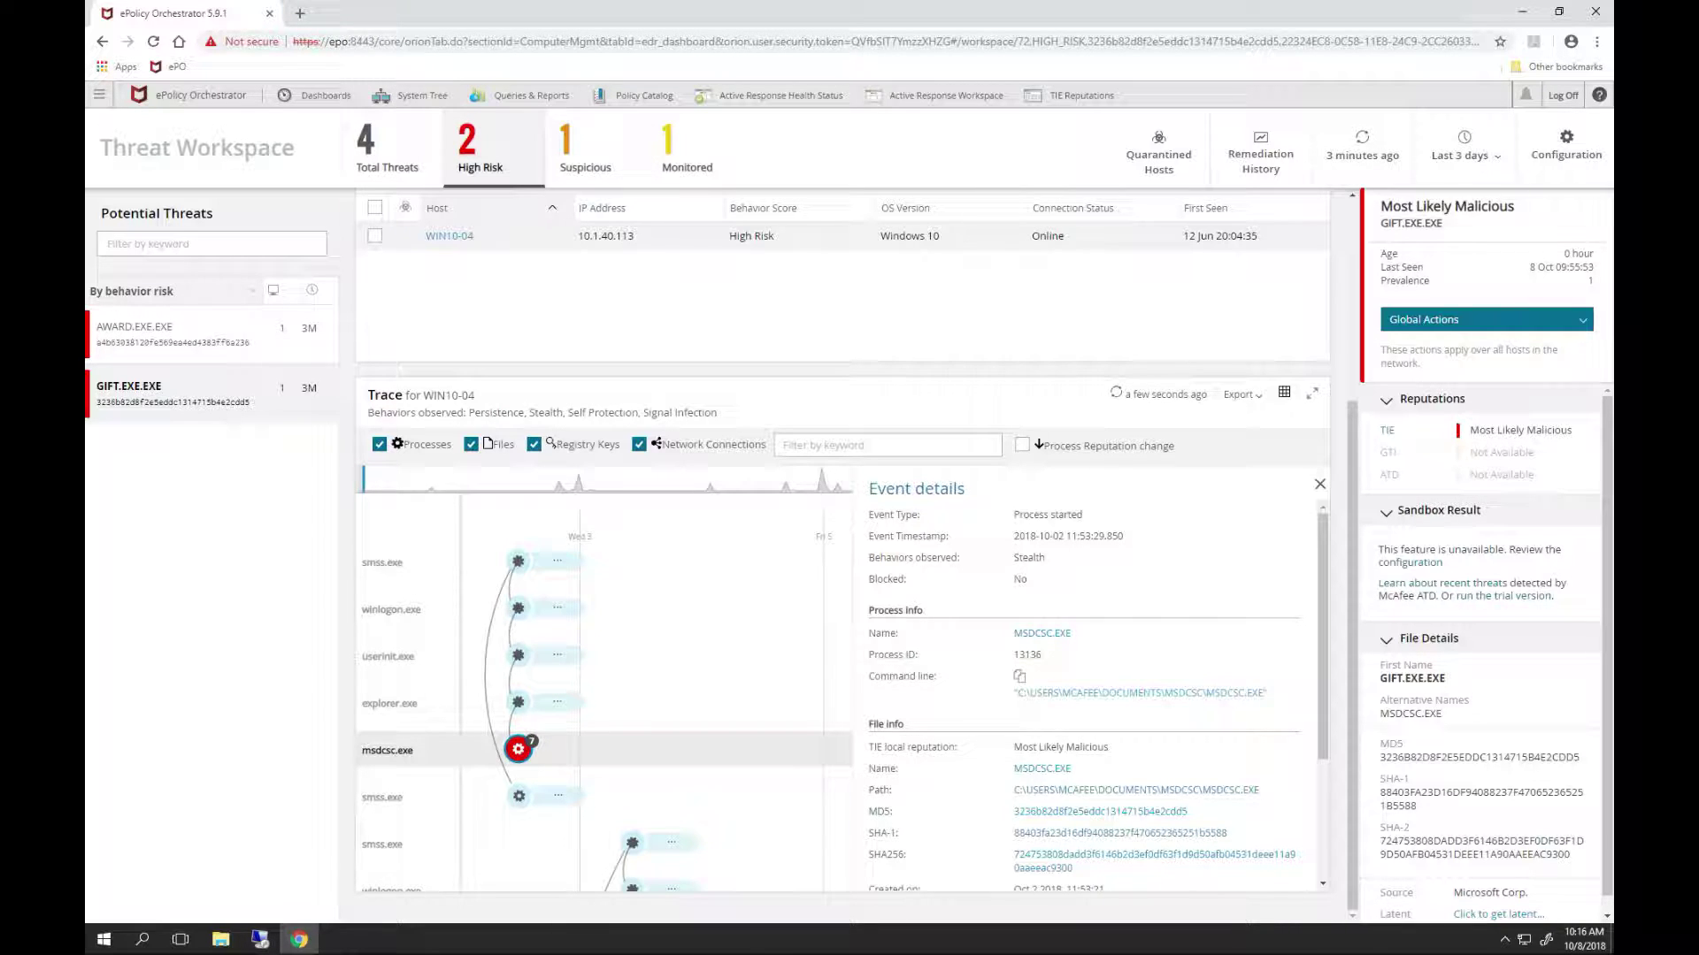
pyautogui.click(1319, 484)
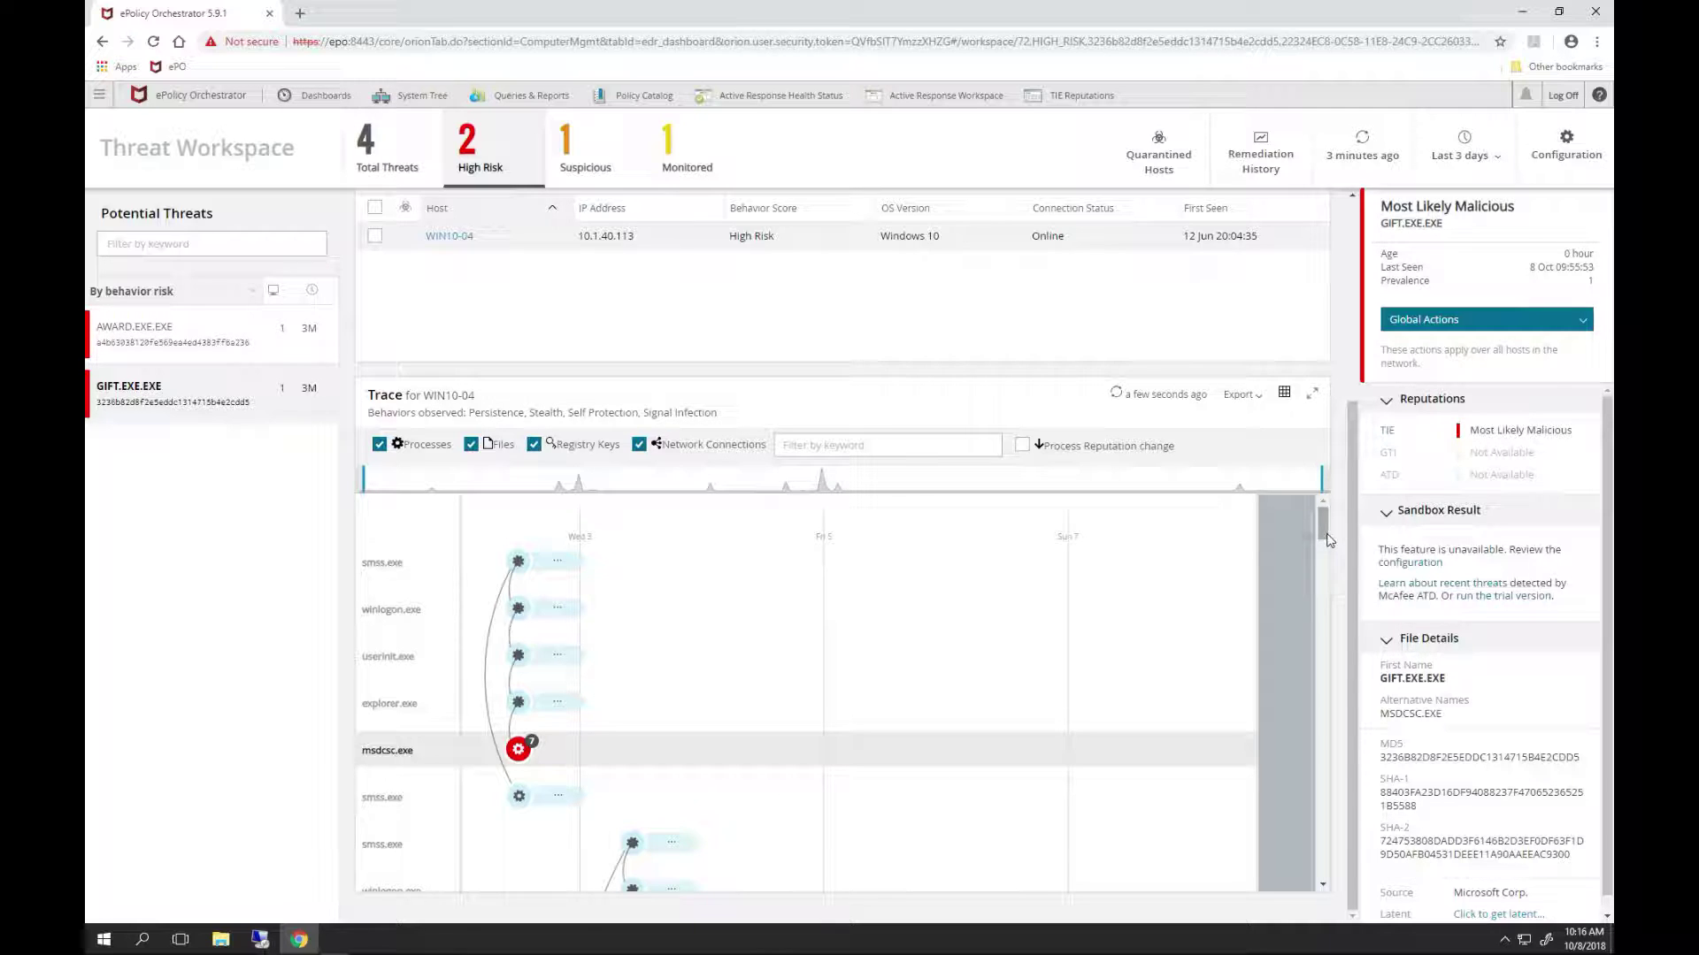
pyautogui.moveTo(1324, 529); pyautogui.dragTo(1304, 698)
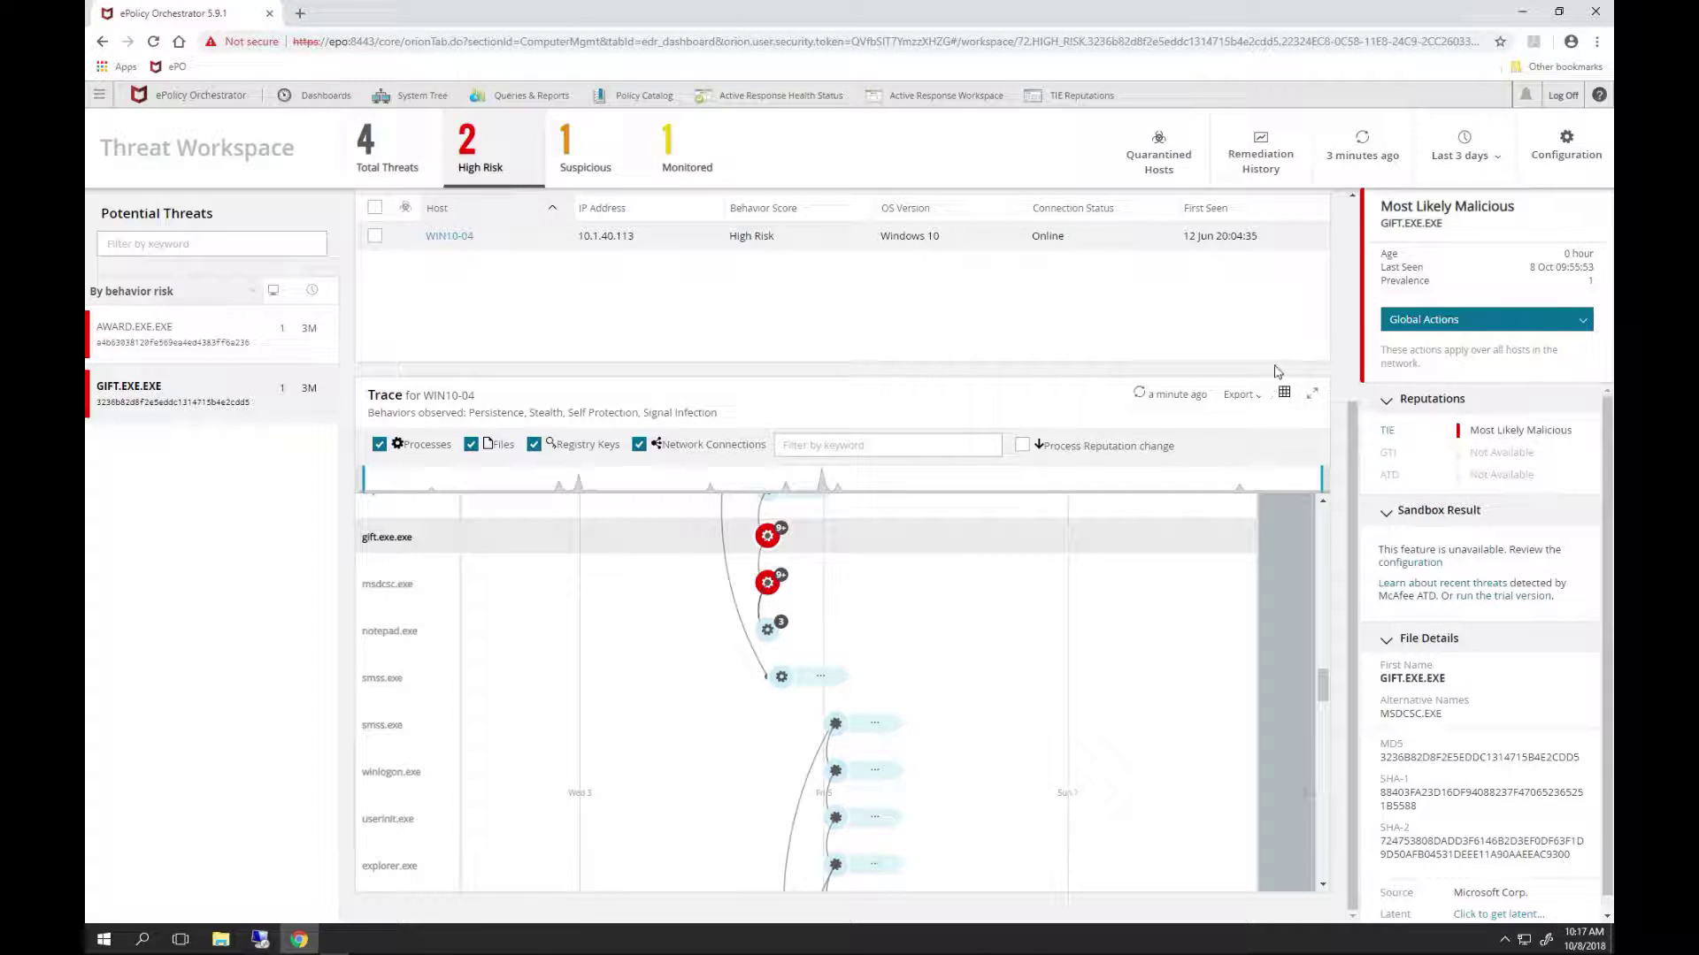
# - Switch the WIN10-04 trace to the event table and browse its timestamped events
pyautogui.click(1284, 398)
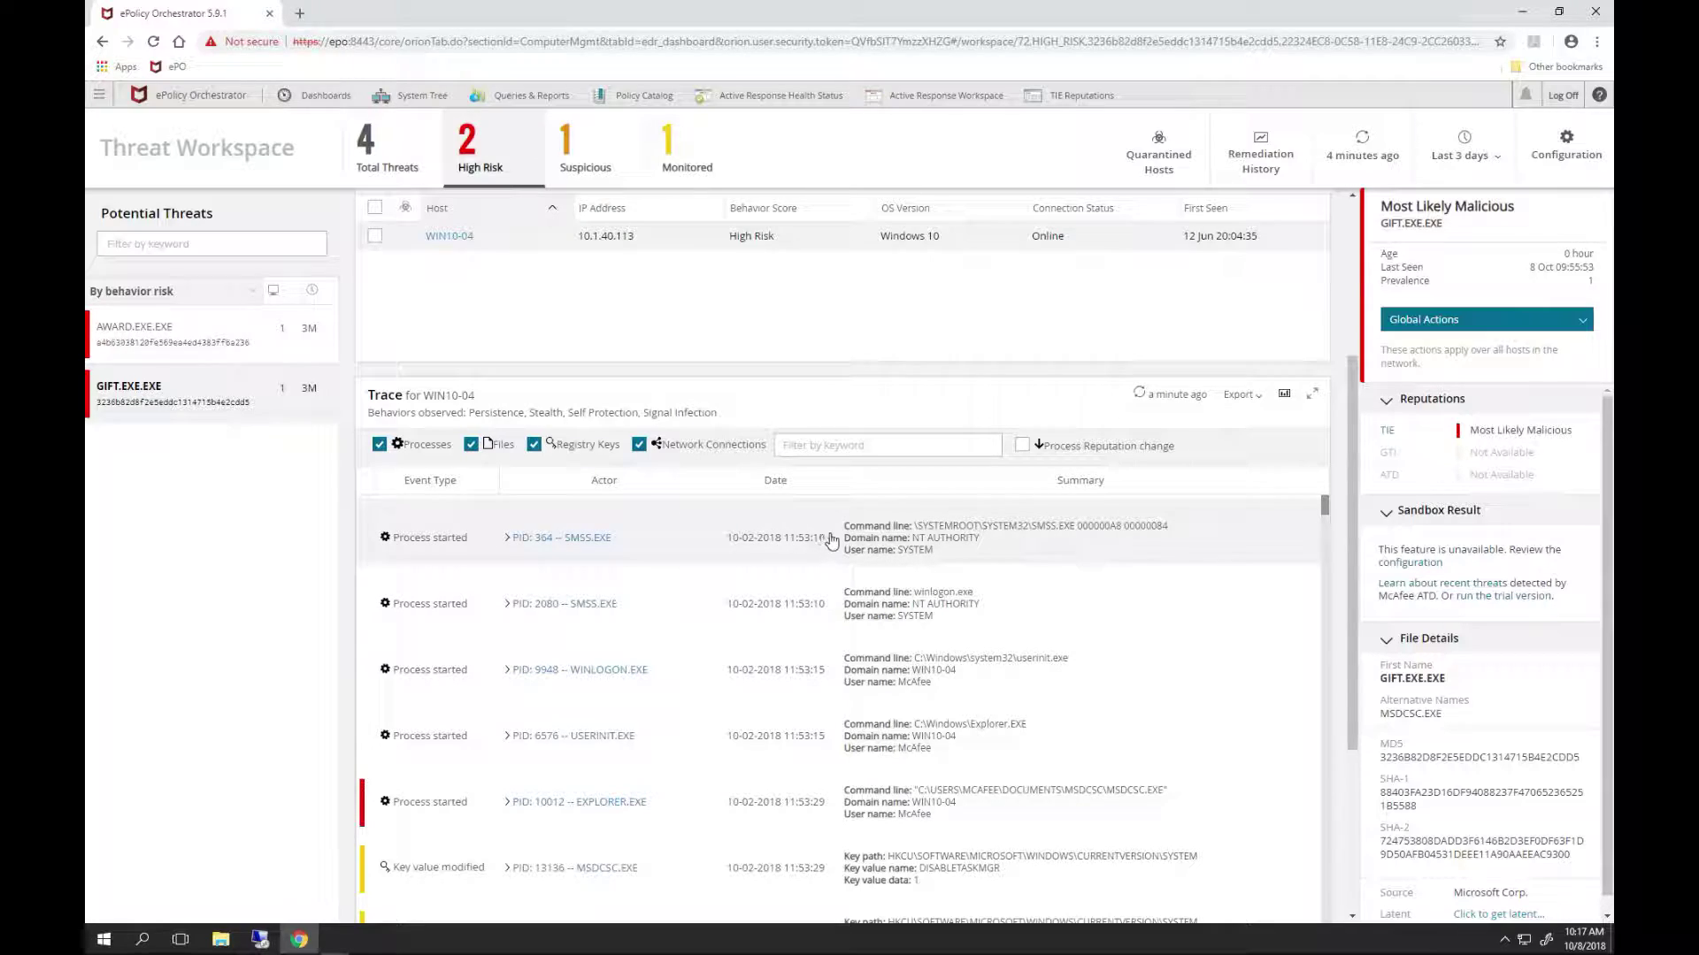
pyautogui.scroll(-5, 1307, 662)
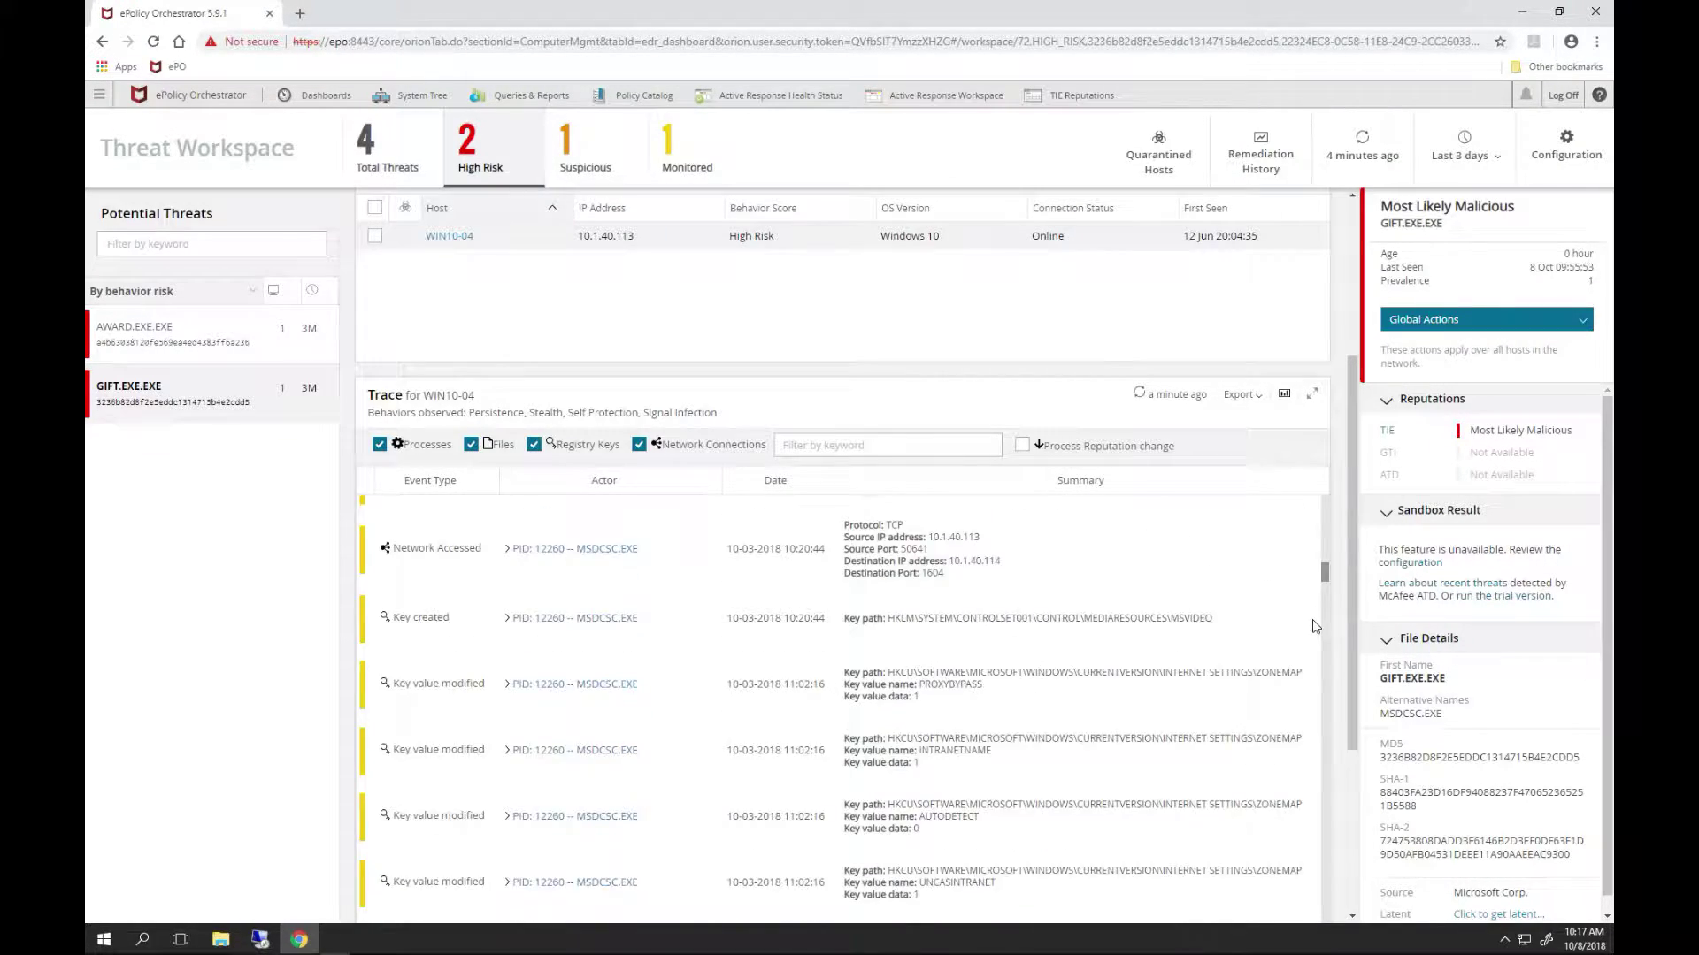
pyautogui.scroll(-10, 1307, 662)
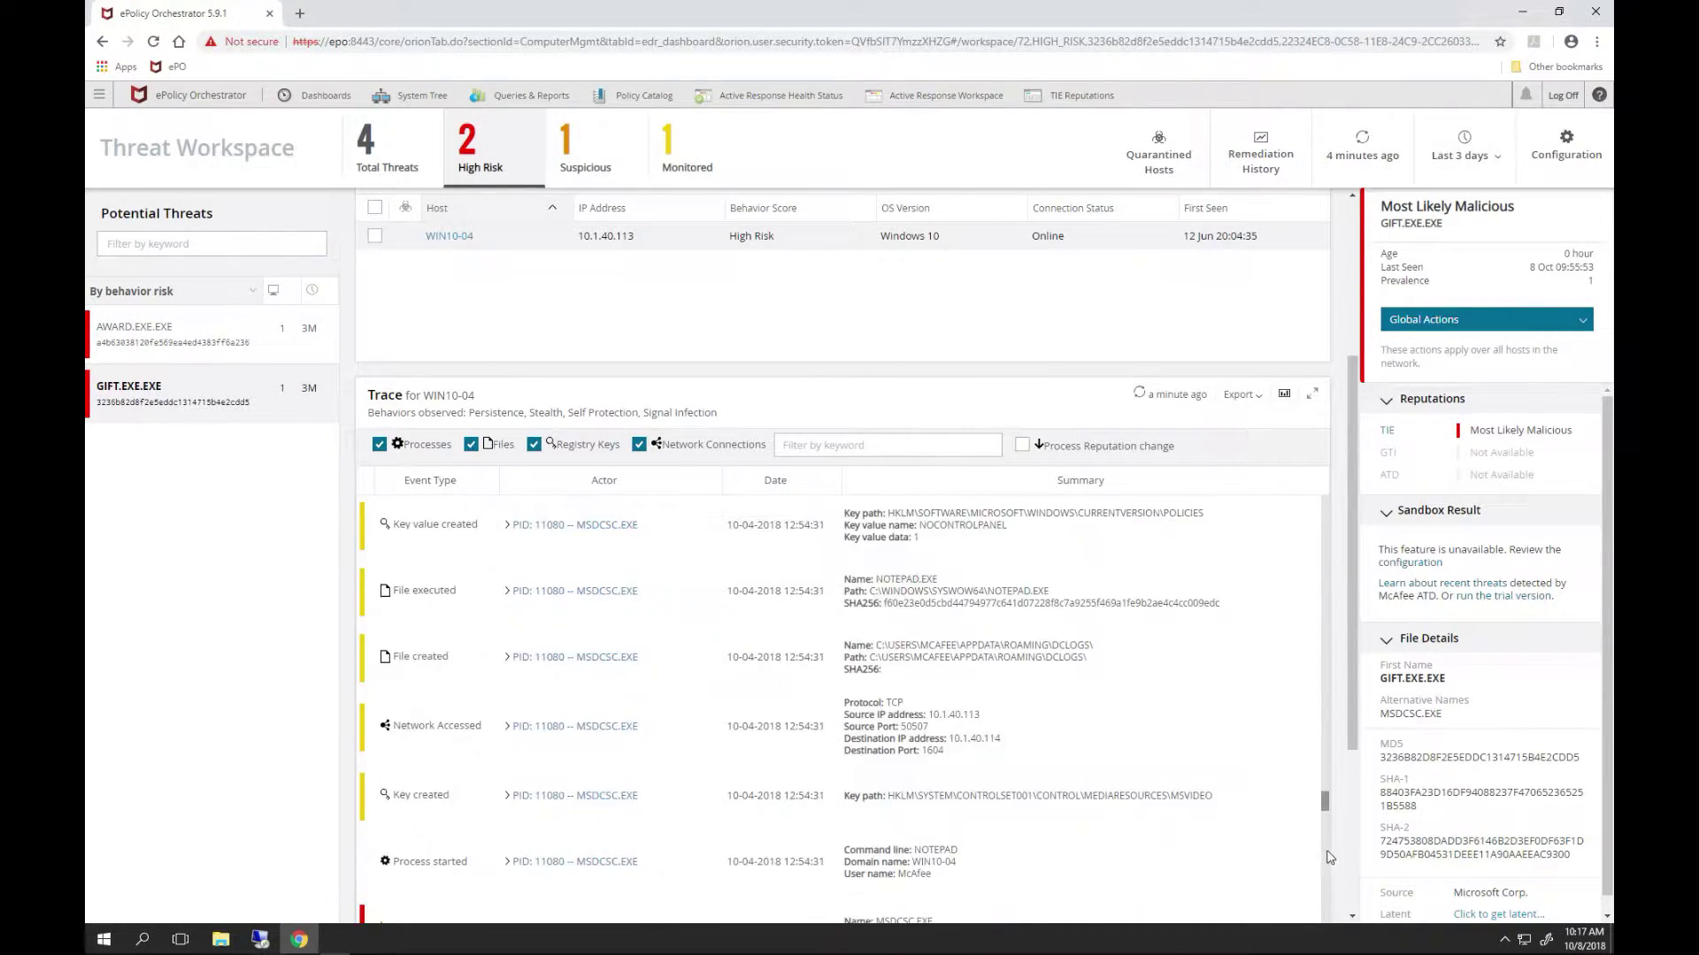
pyautogui.scroll(-3, 1332, 884)
pyautogui.scroll(3, 1327, 902)
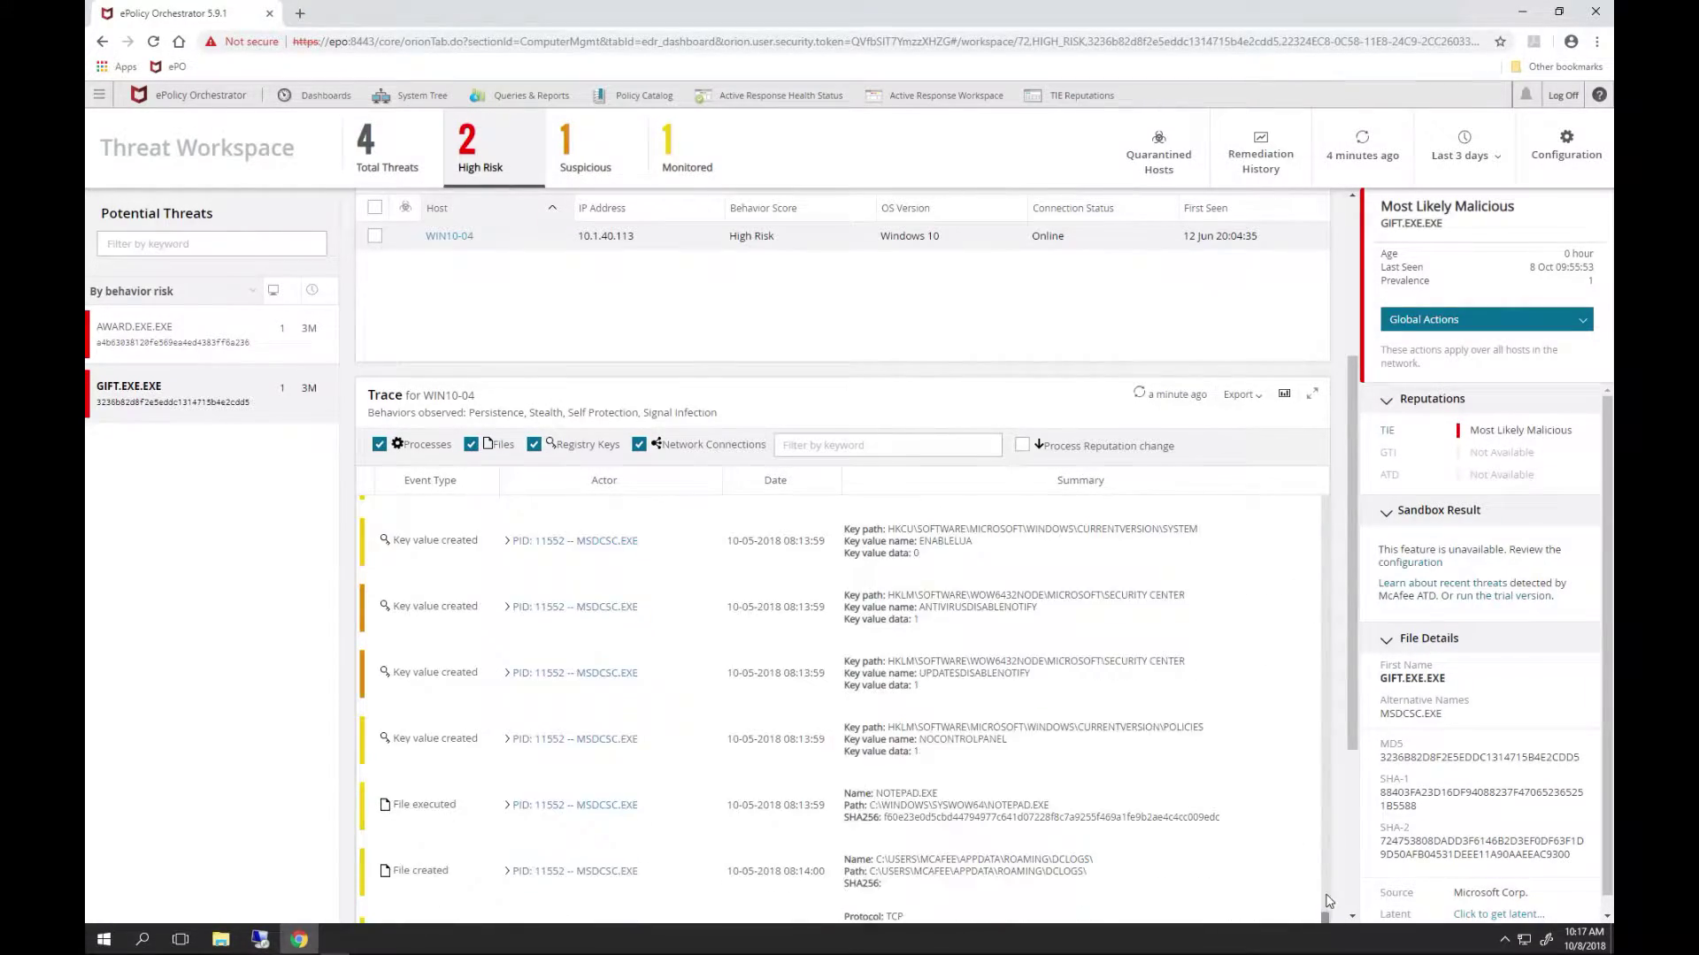
pyautogui.scroll(3, 1327, 843)
pyautogui.moveTo(1327, 840); pyautogui.dragTo(1327, 469)
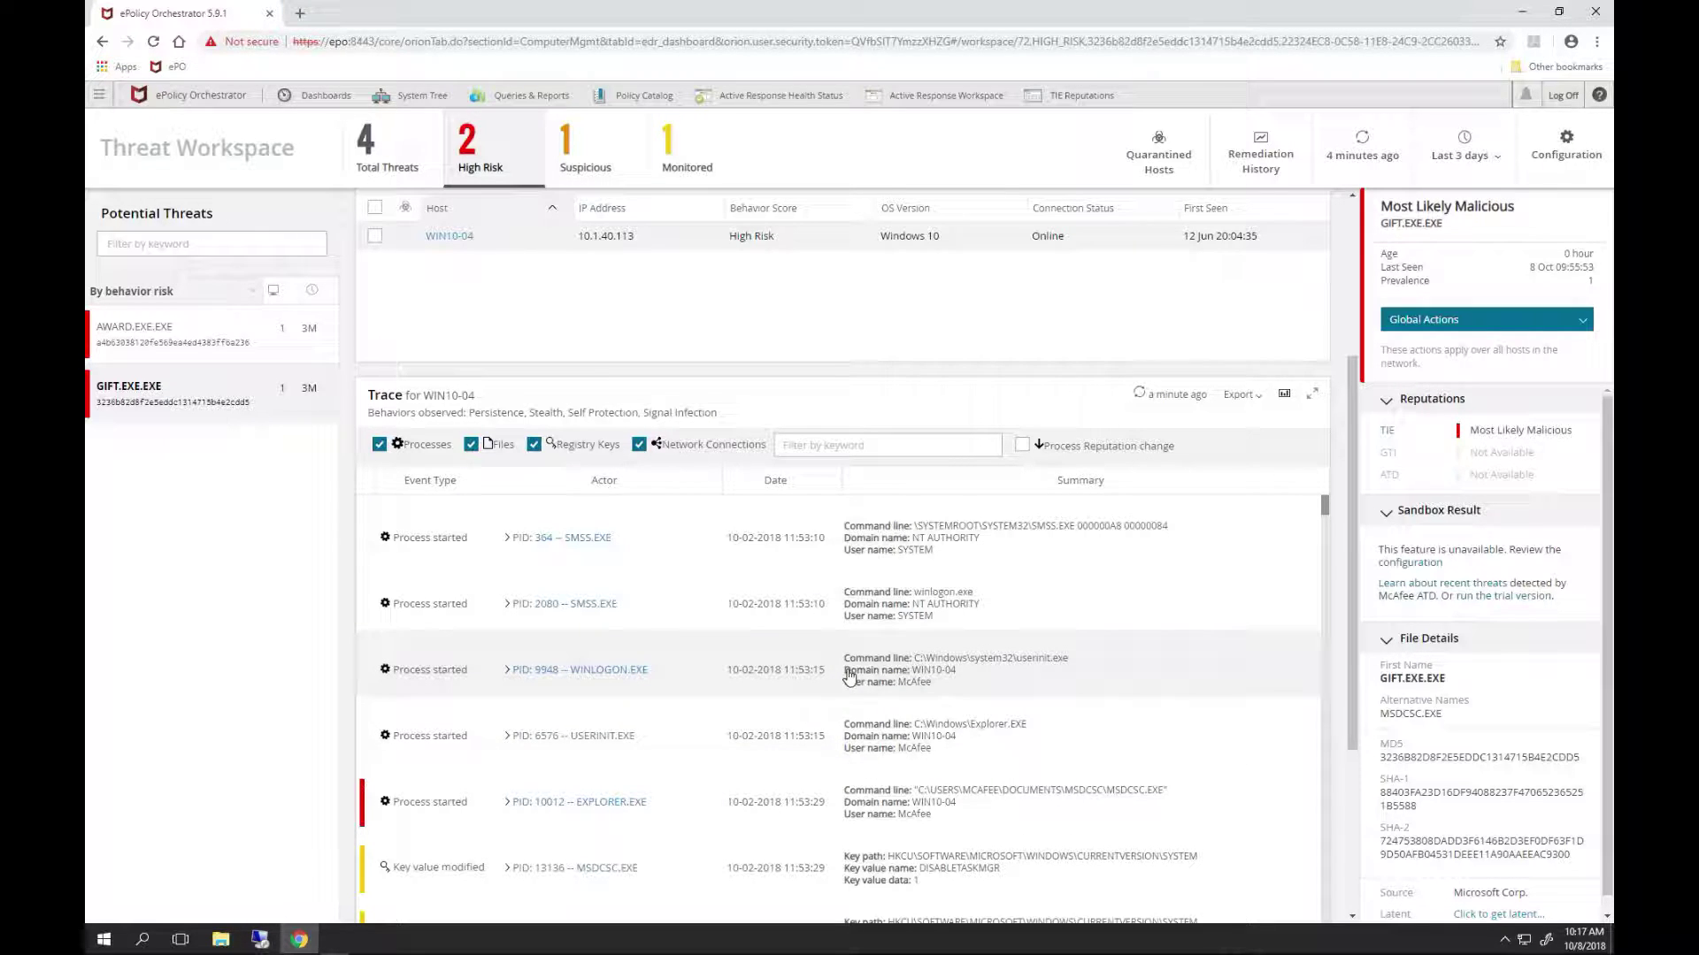
# - Review the GIFT.EXE Winlogon Userinit key modification event's details, then close them
pyautogui.scroll(-10, 851, 778)
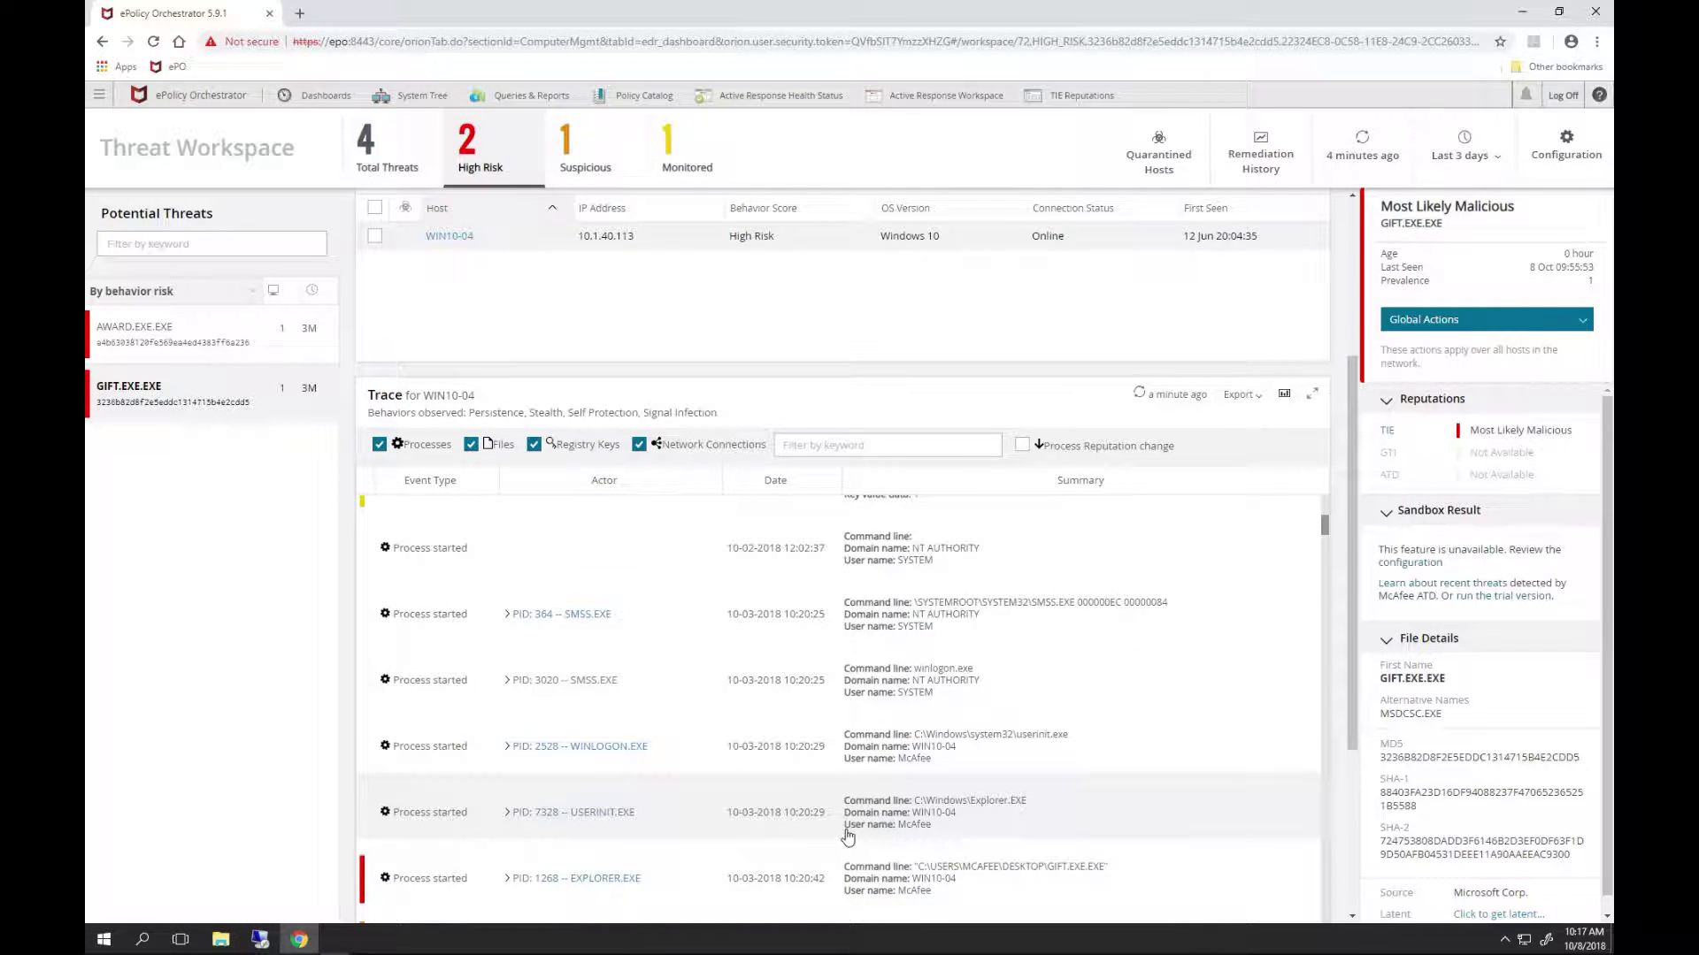
pyautogui.scroll(-5, 848, 836)
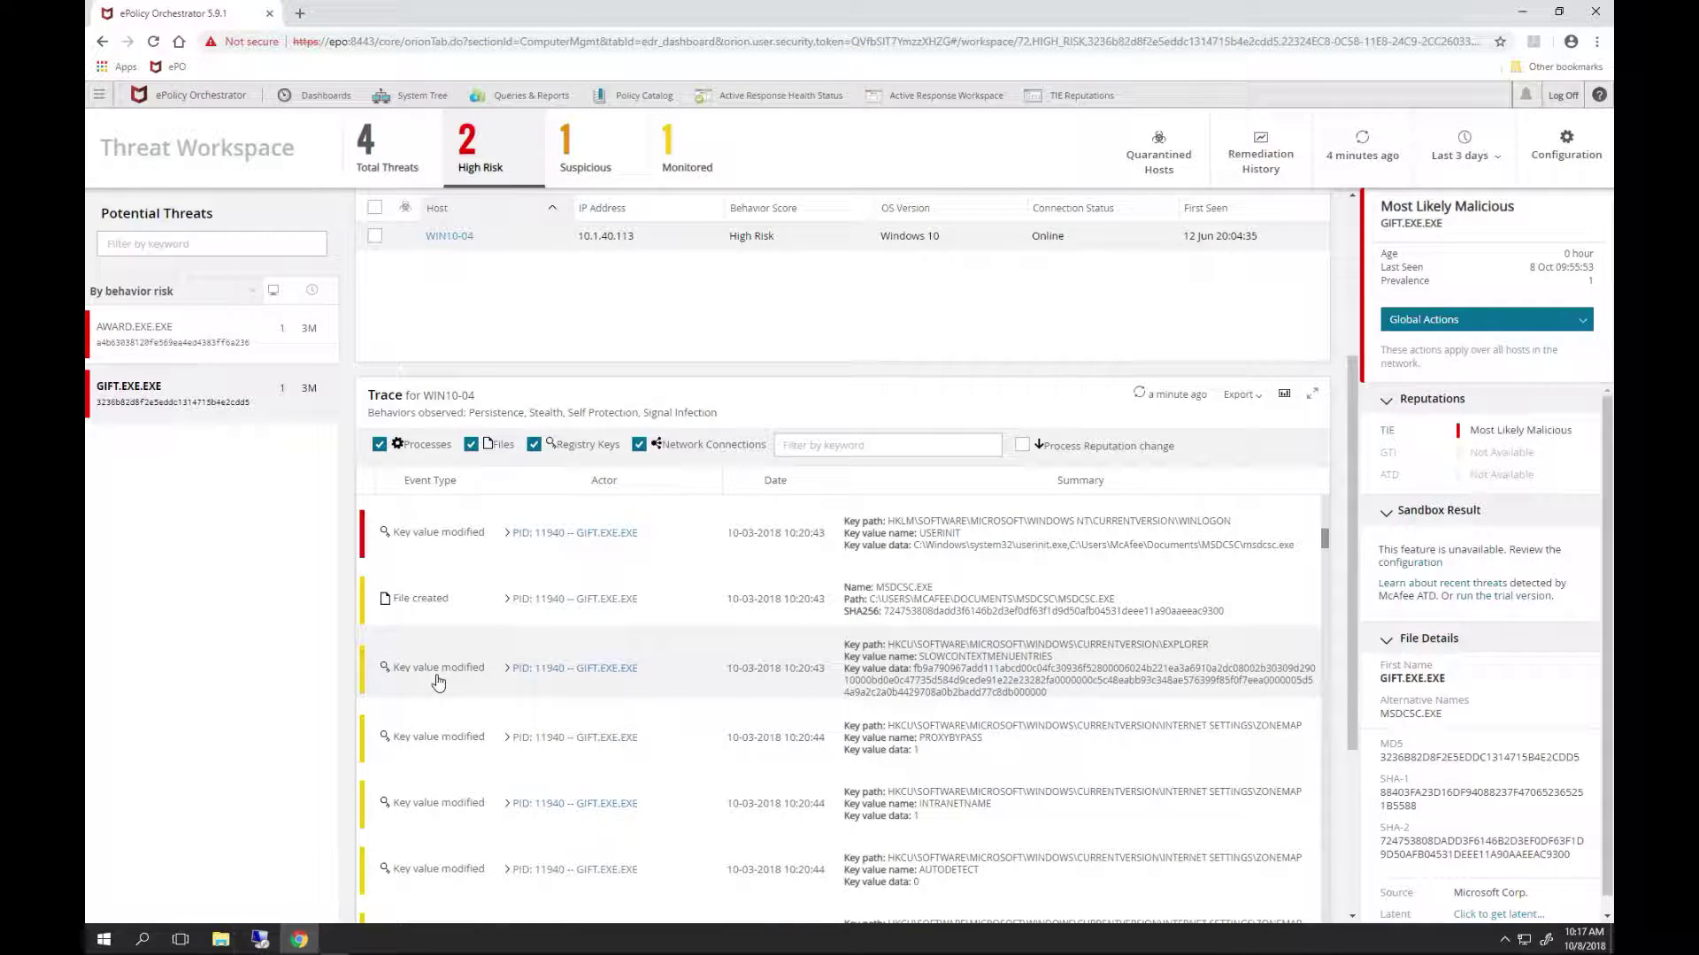
pyautogui.click(437, 681)
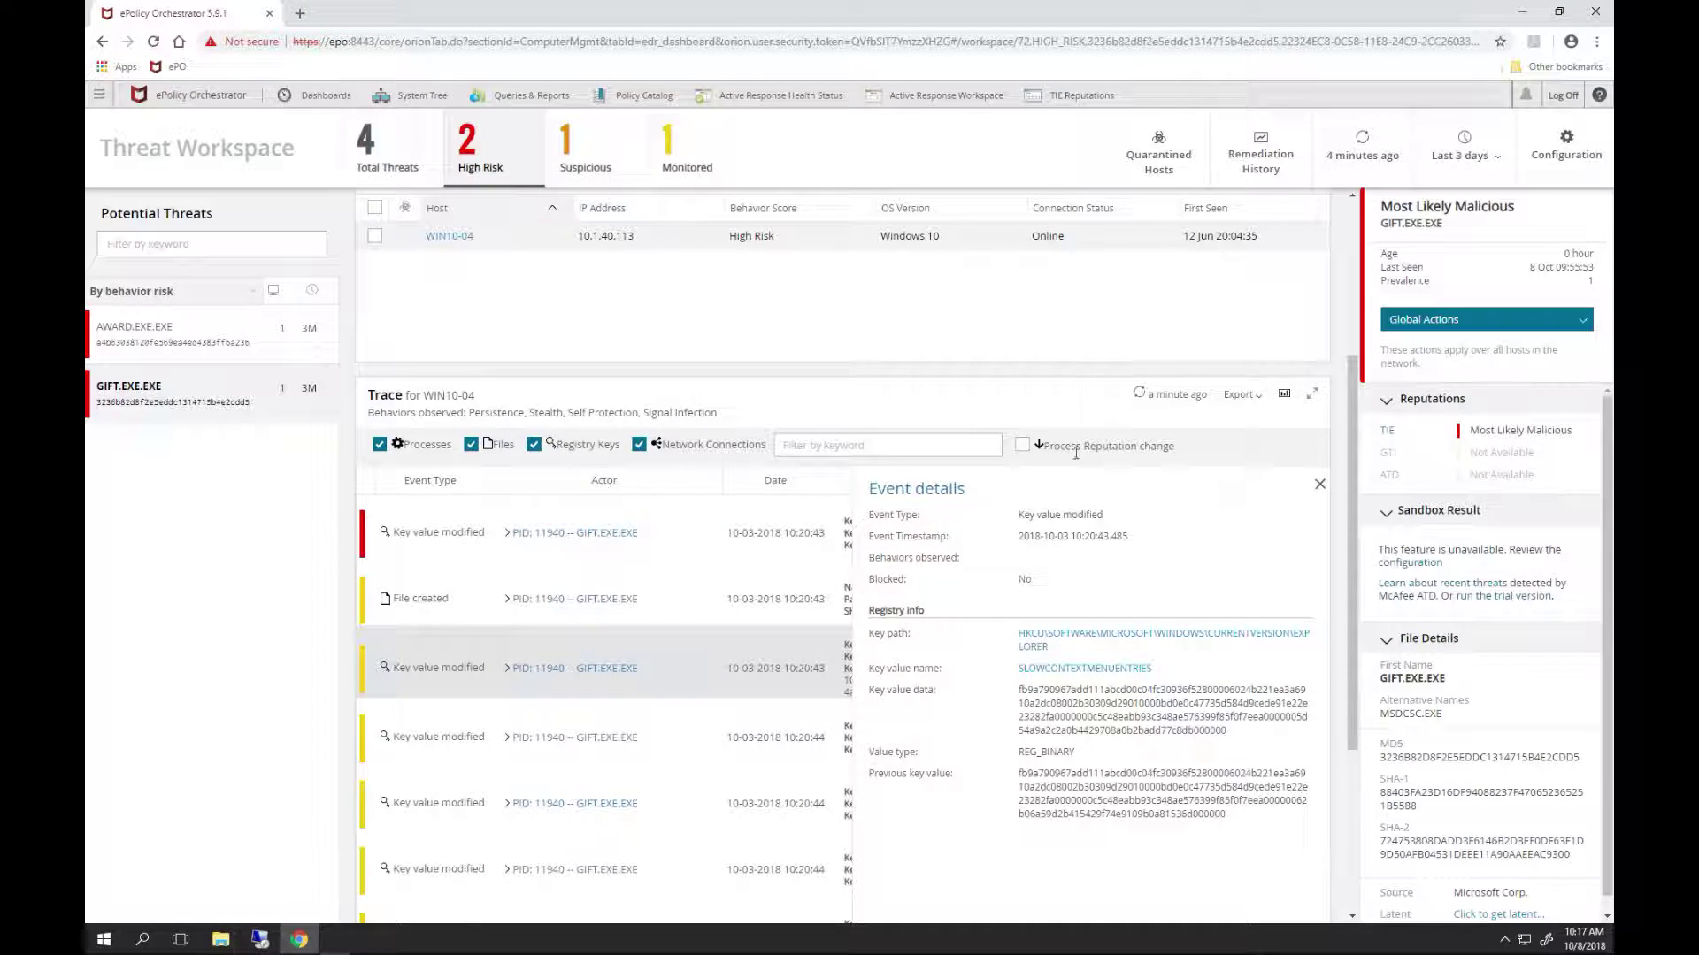
pyautogui.click(1319, 486)
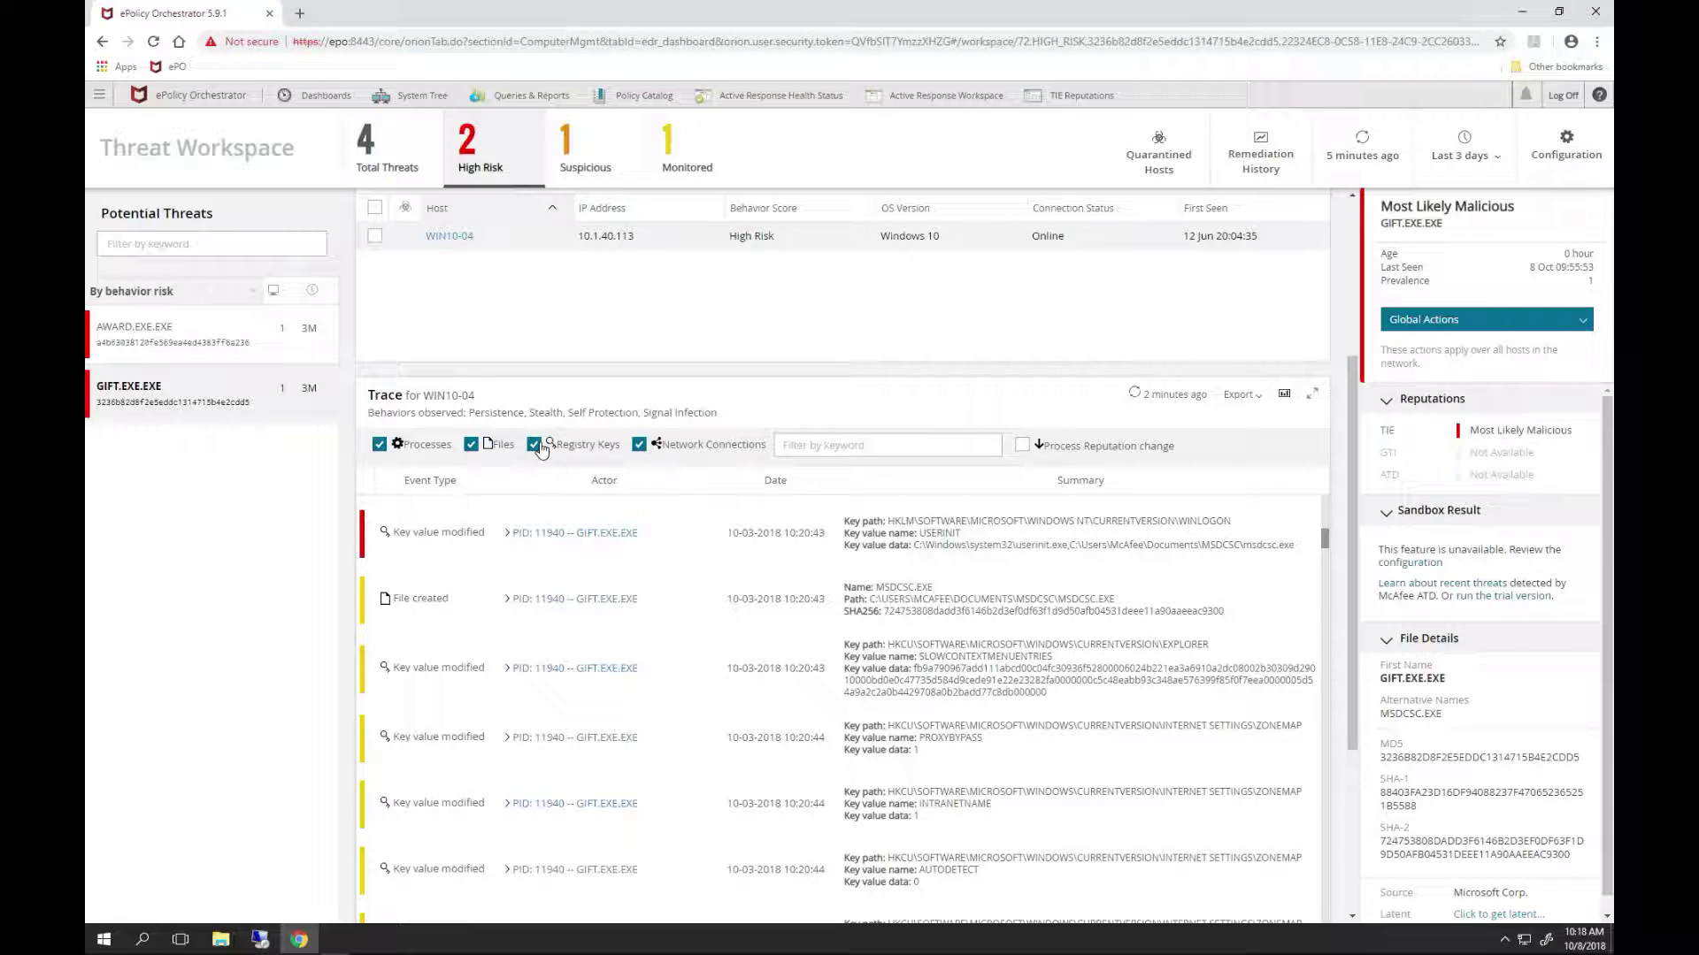
# - Show only Network Connections and expand MSDCSC.EXE's first connection to 10.1.40.114 port 1604
pyautogui.click(686, 446)
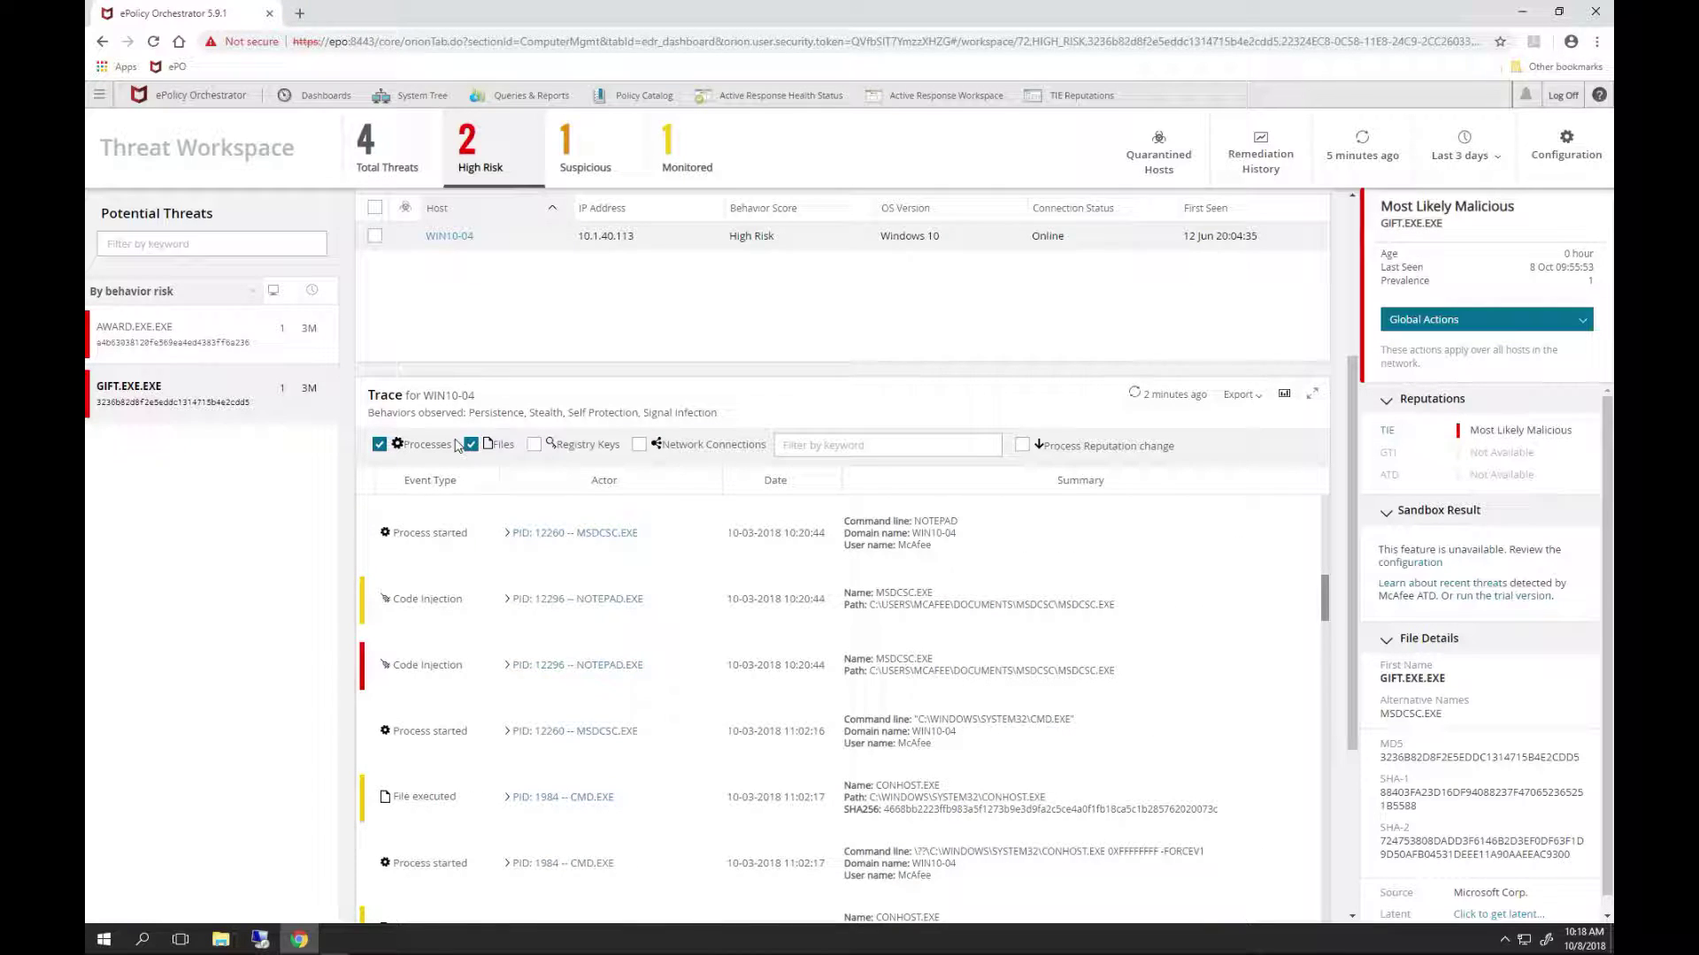
pyautogui.click(379, 446)
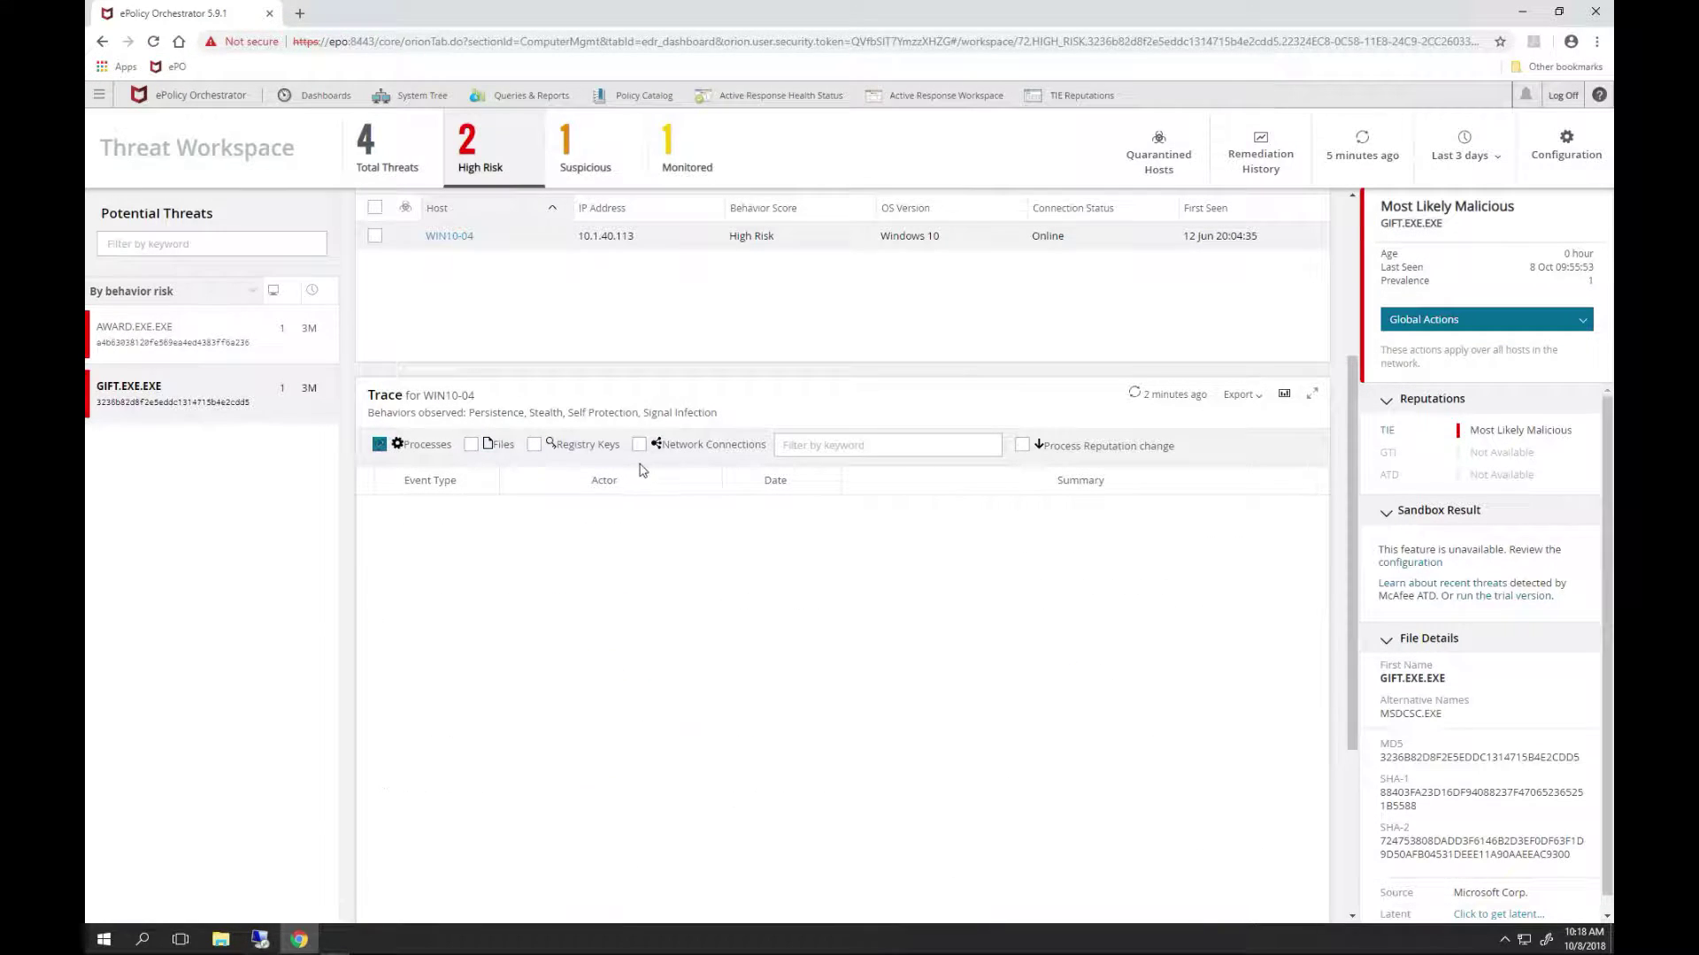
pyautogui.click(639, 445)
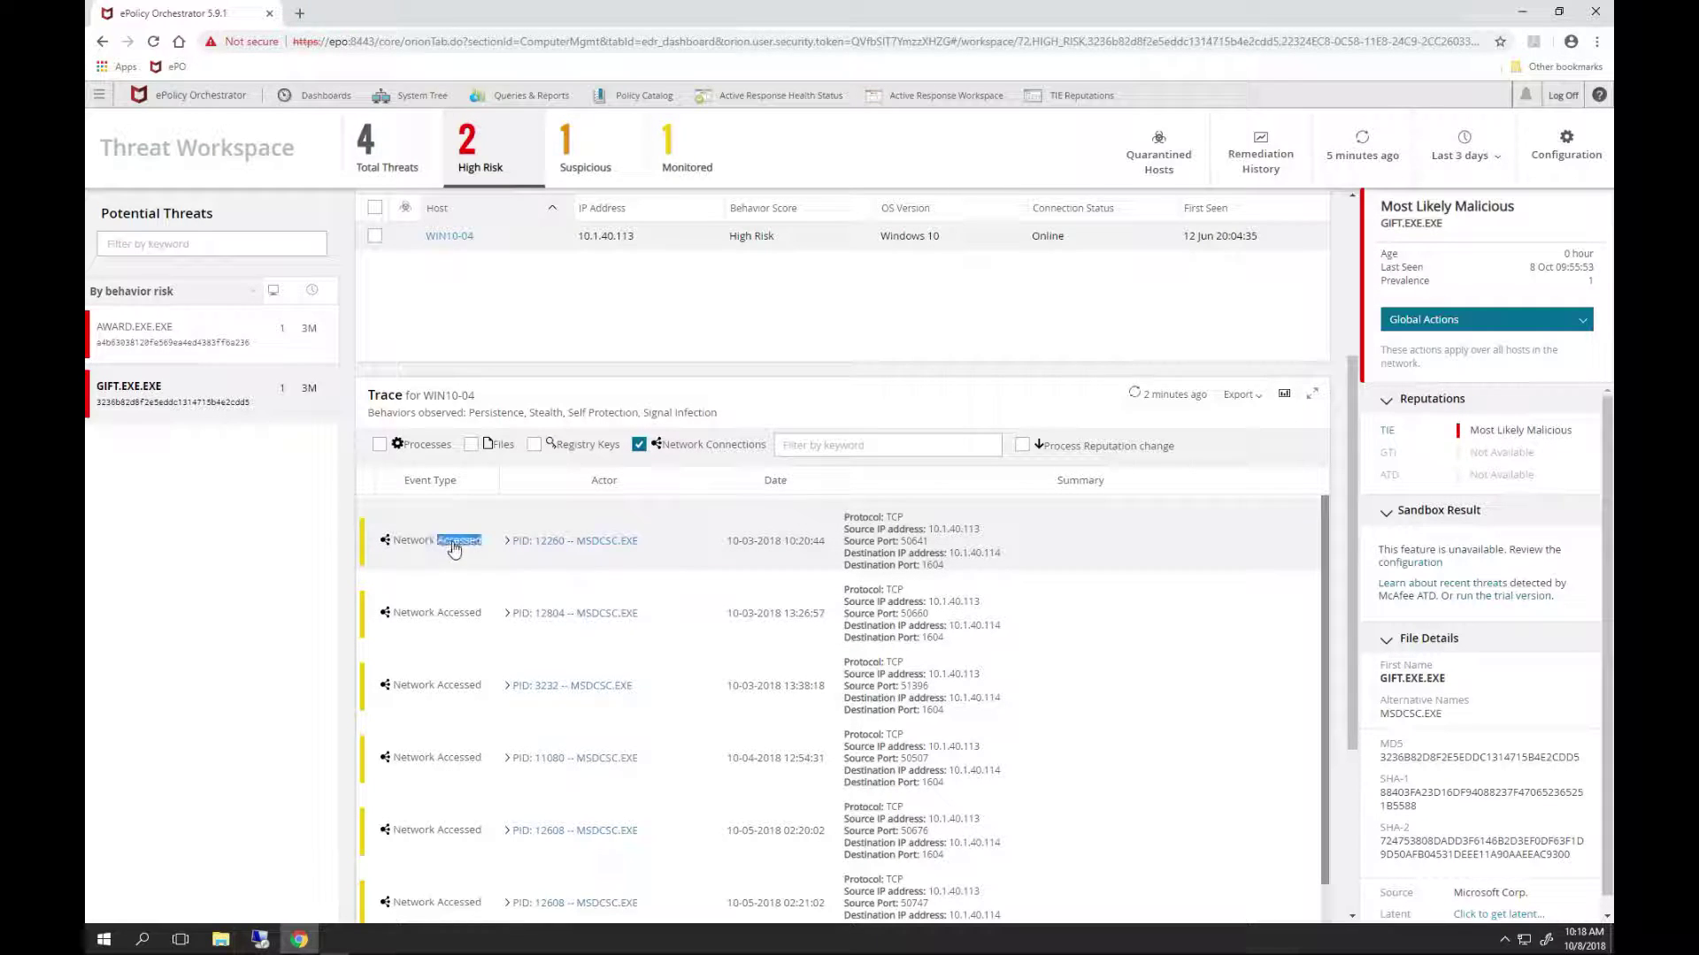
pyautogui.click(510, 542)
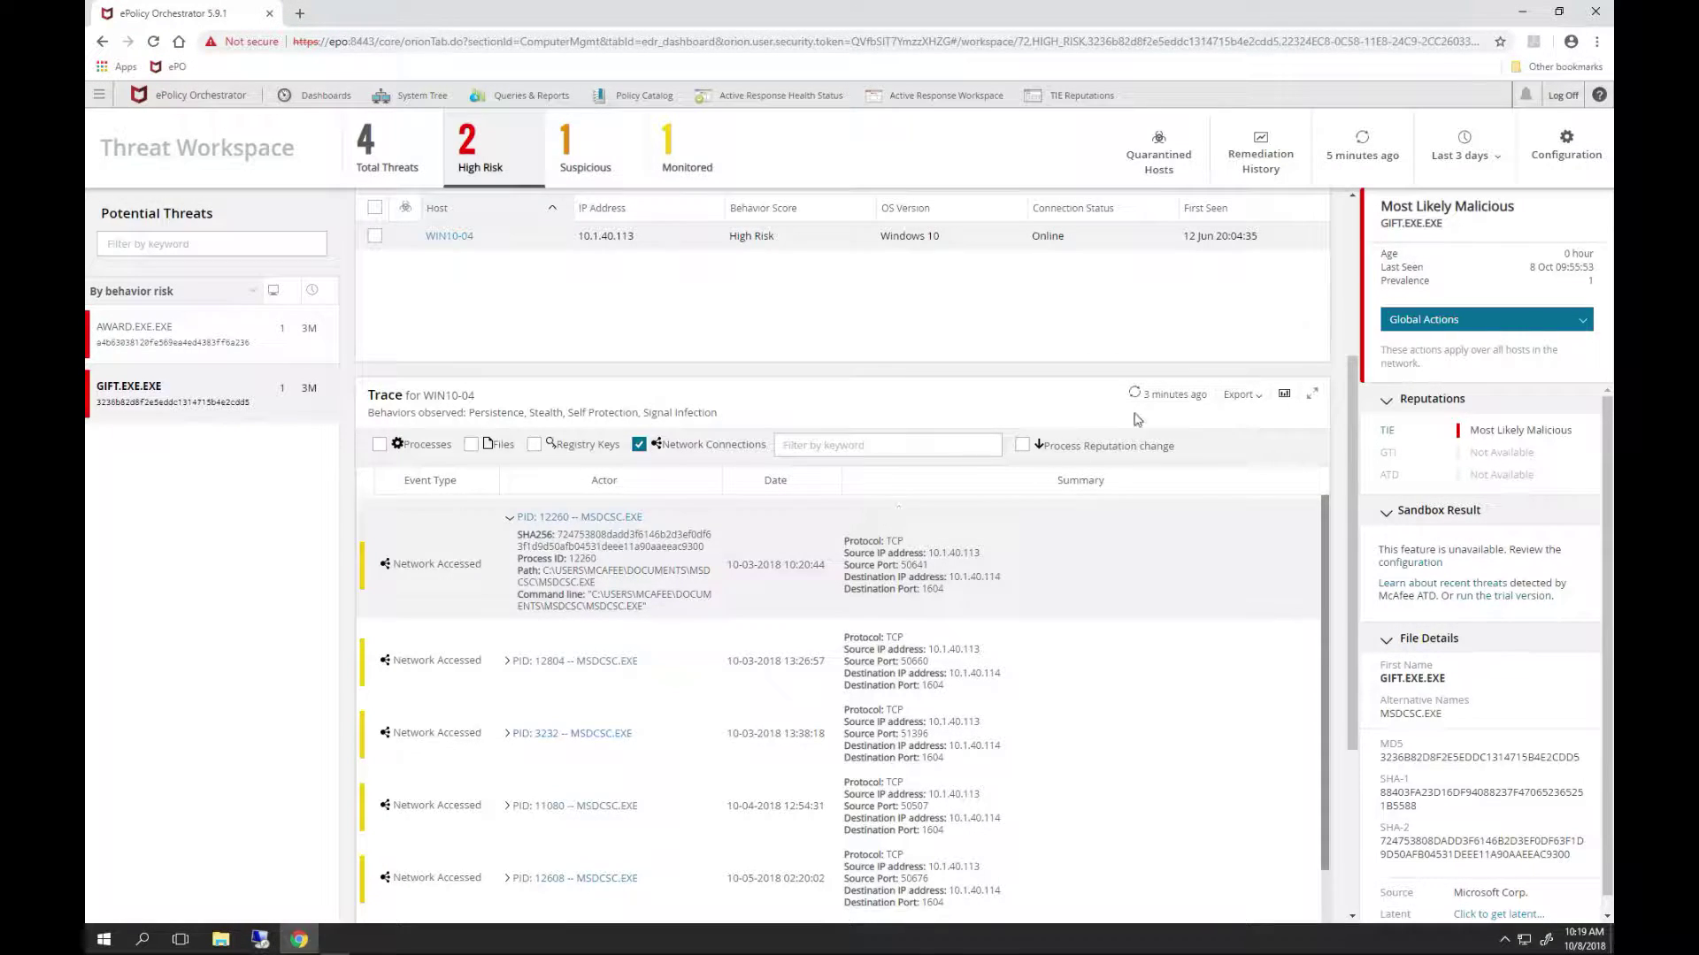
# - Run Find network flow on 10.1.40.114 from msdcsc.exe's network event, then minimize Chrome
pyautogui.click(1284, 398)
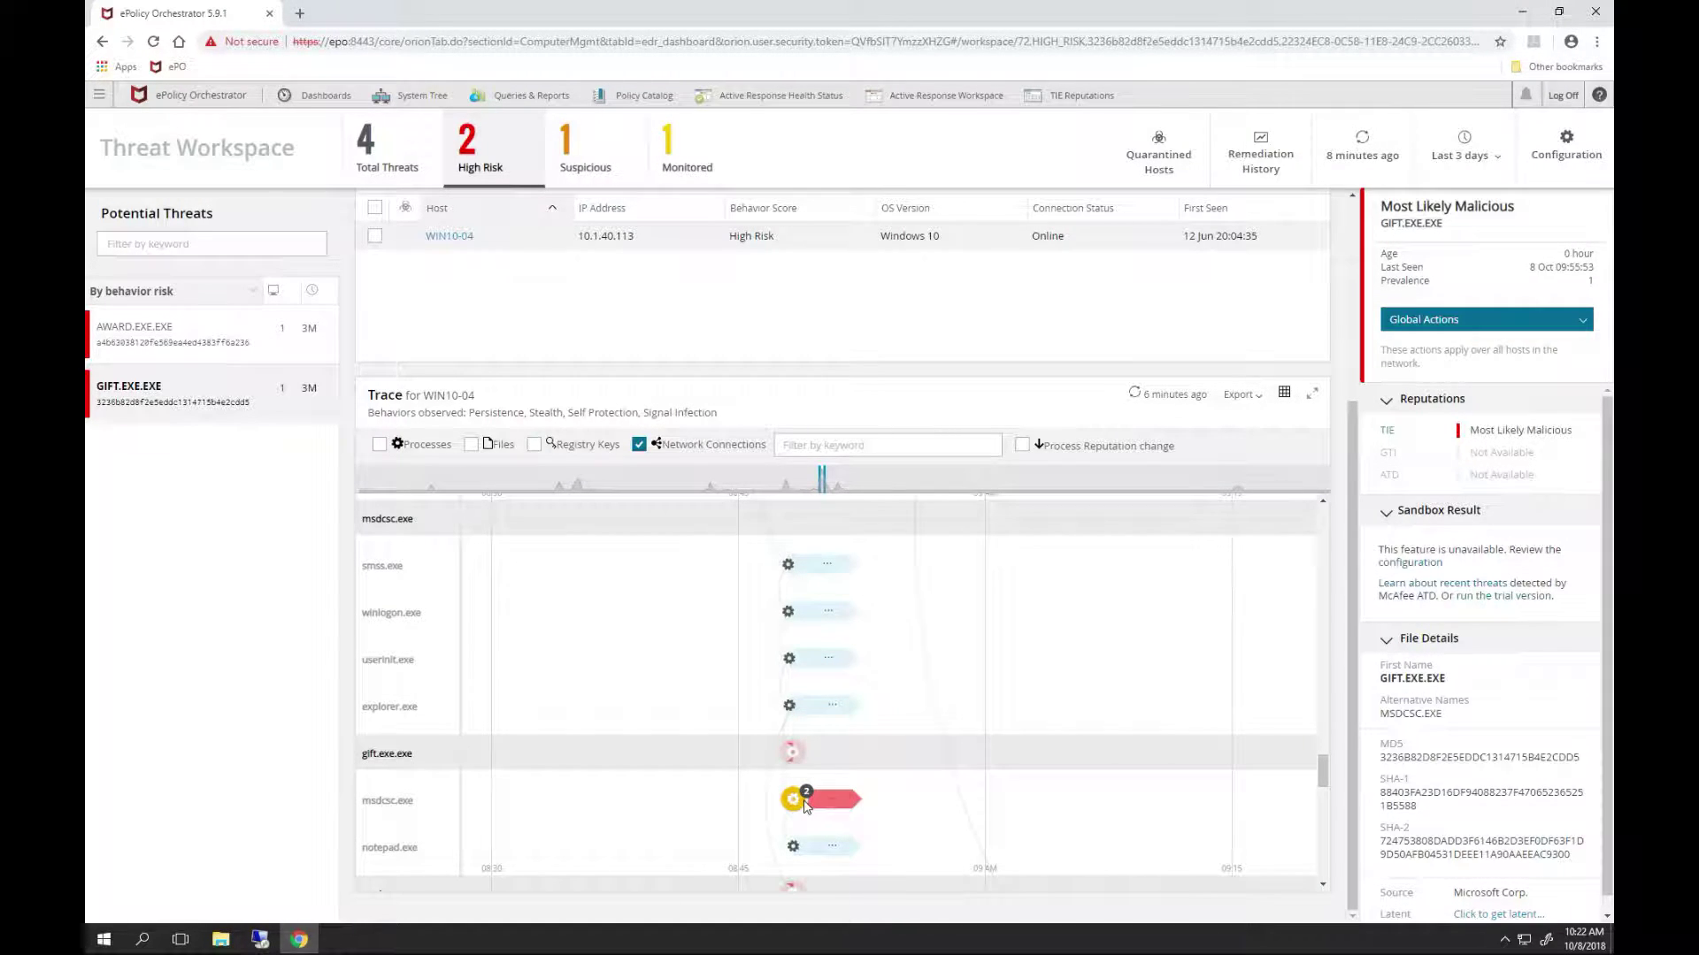
pyautogui.scroll(5, 812, 775)
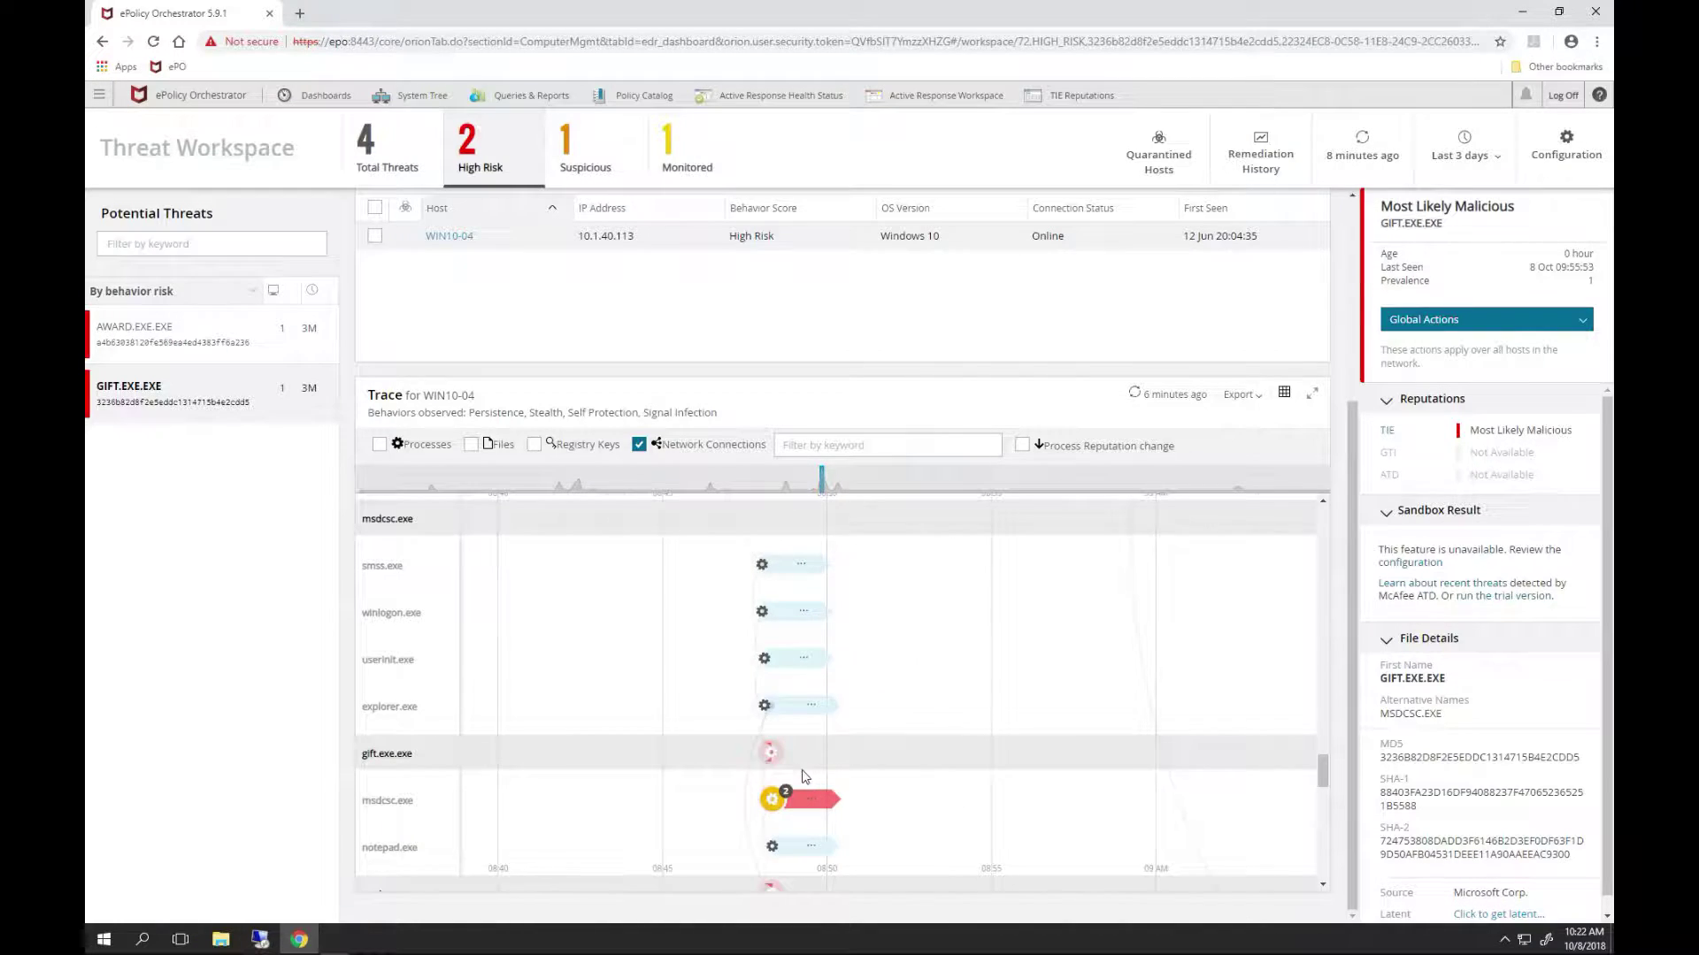
pyautogui.scroll(2, 696, 817)
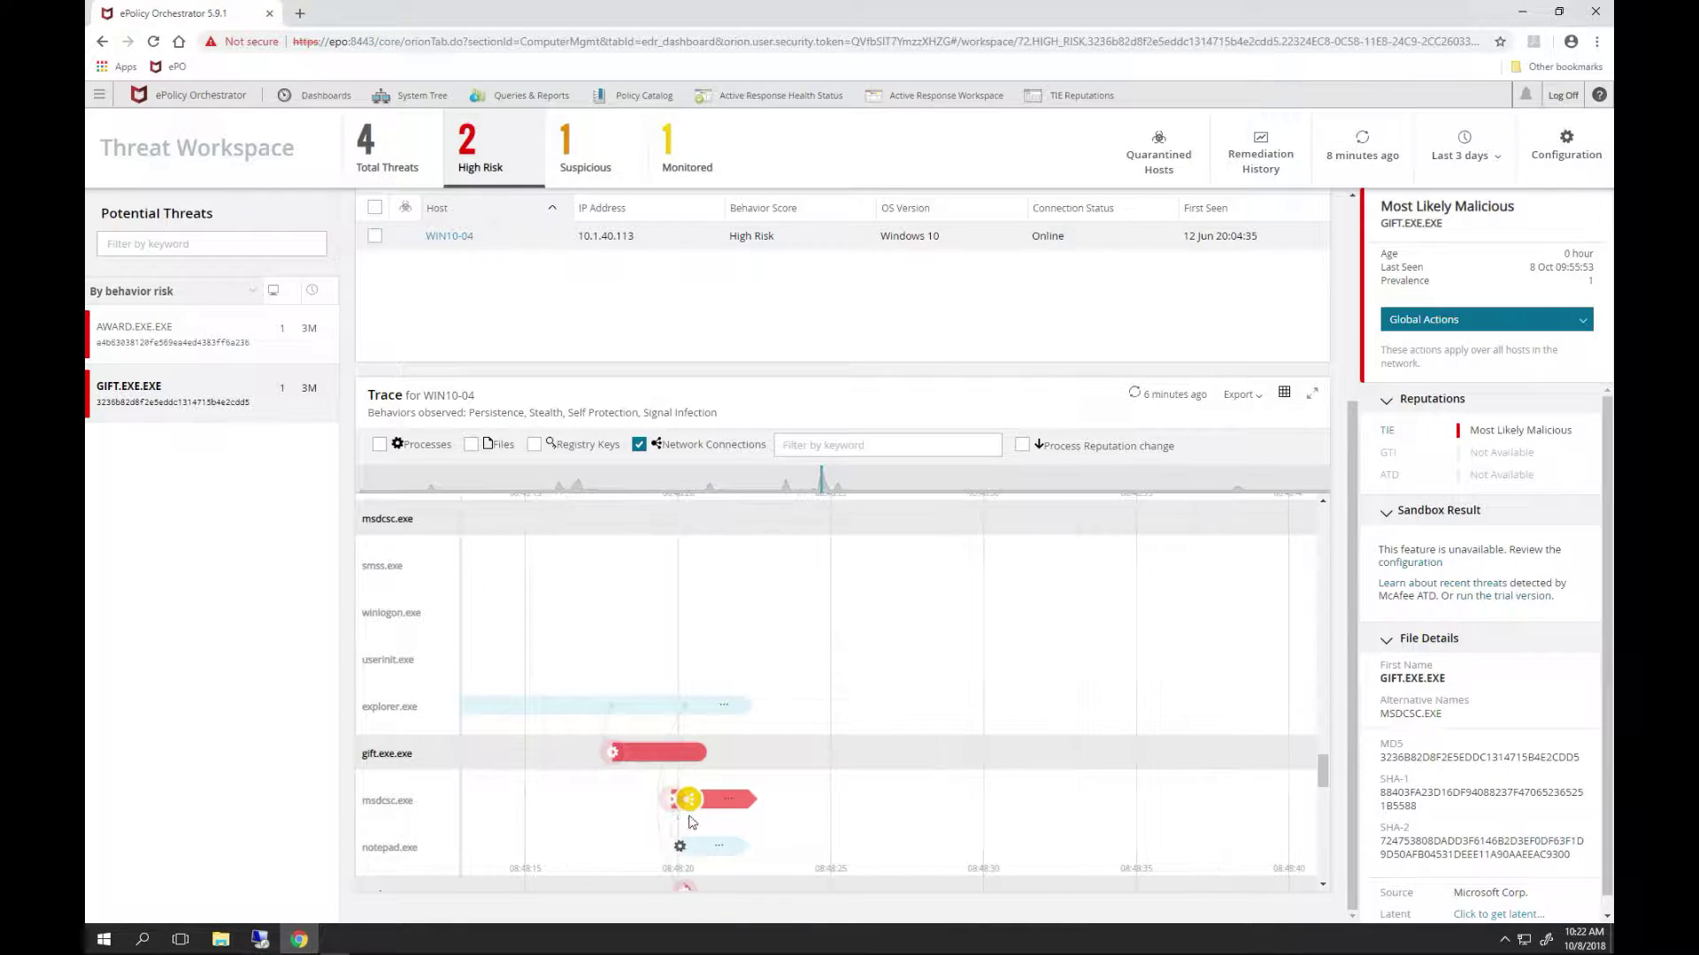
pyautogui.click(688, 801)
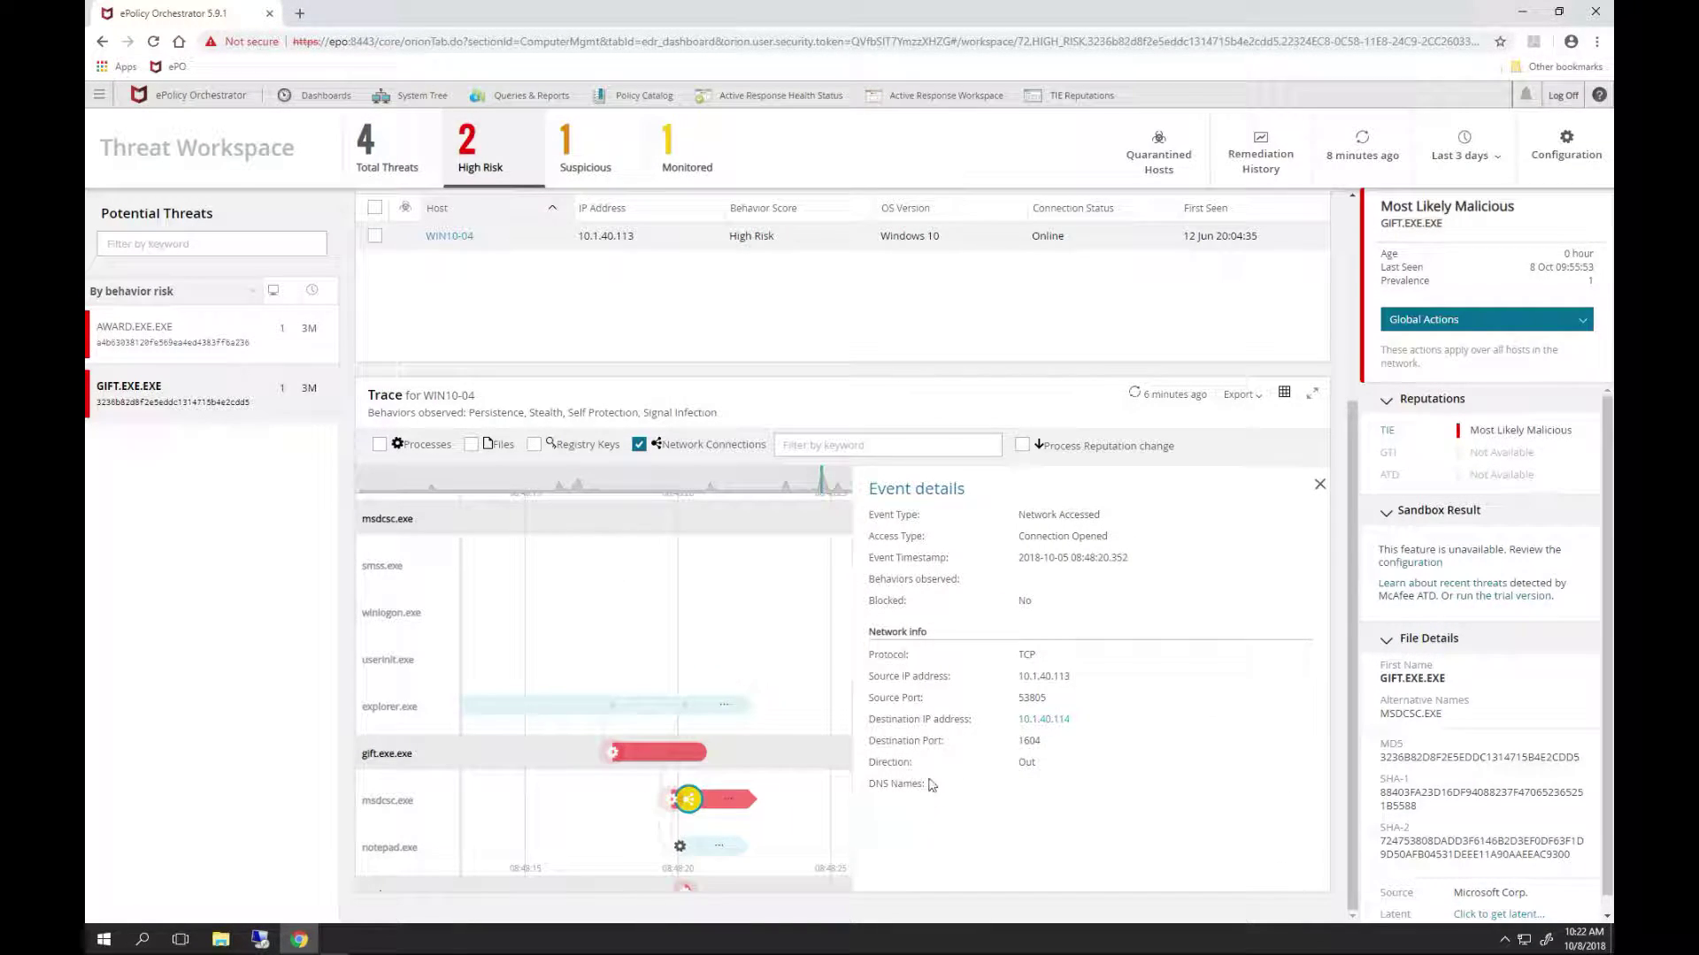
pyautogui.click(1051, 728)
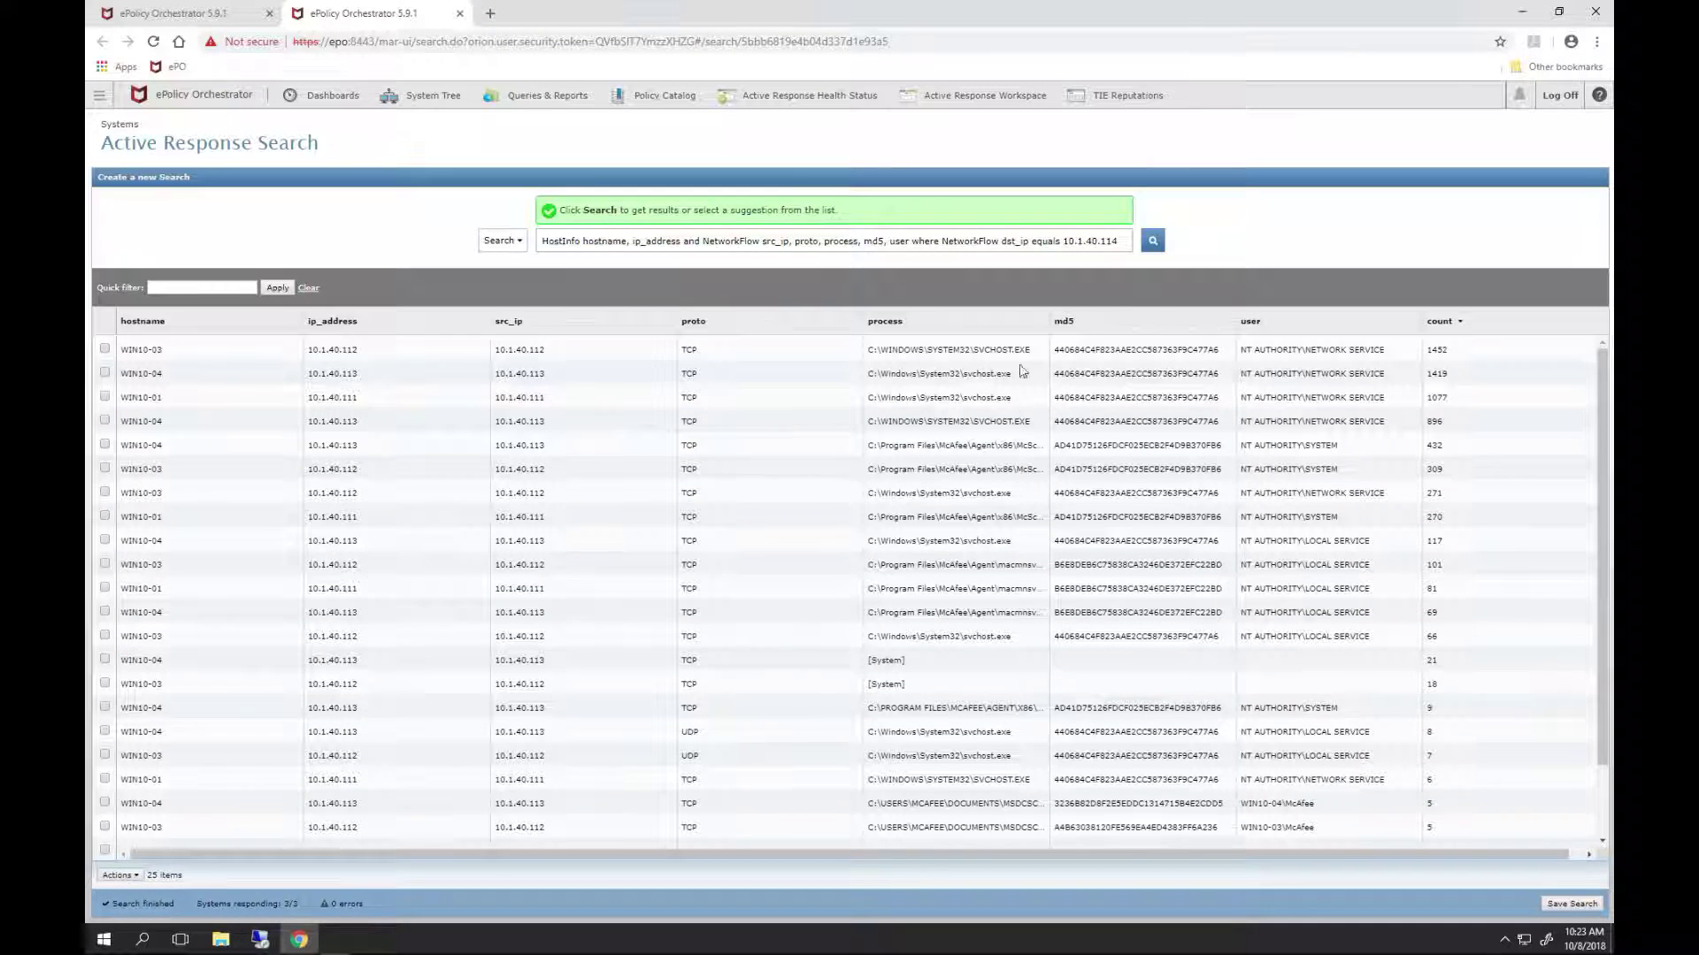
pyautogui.click(1522, 12)
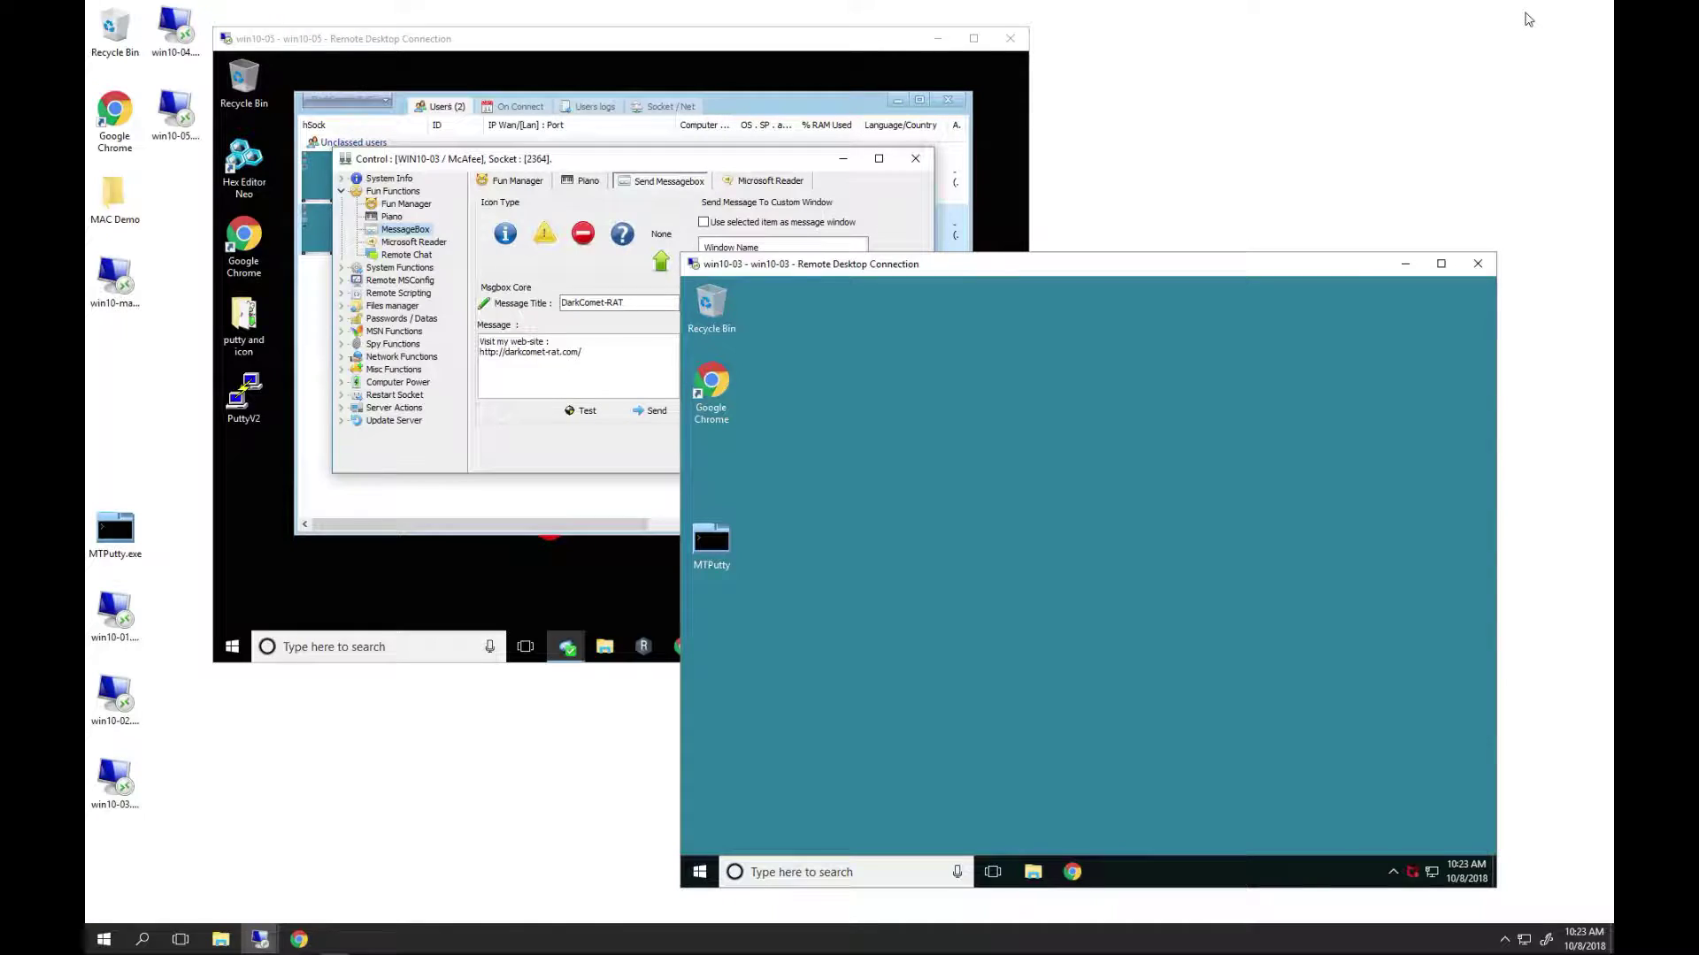
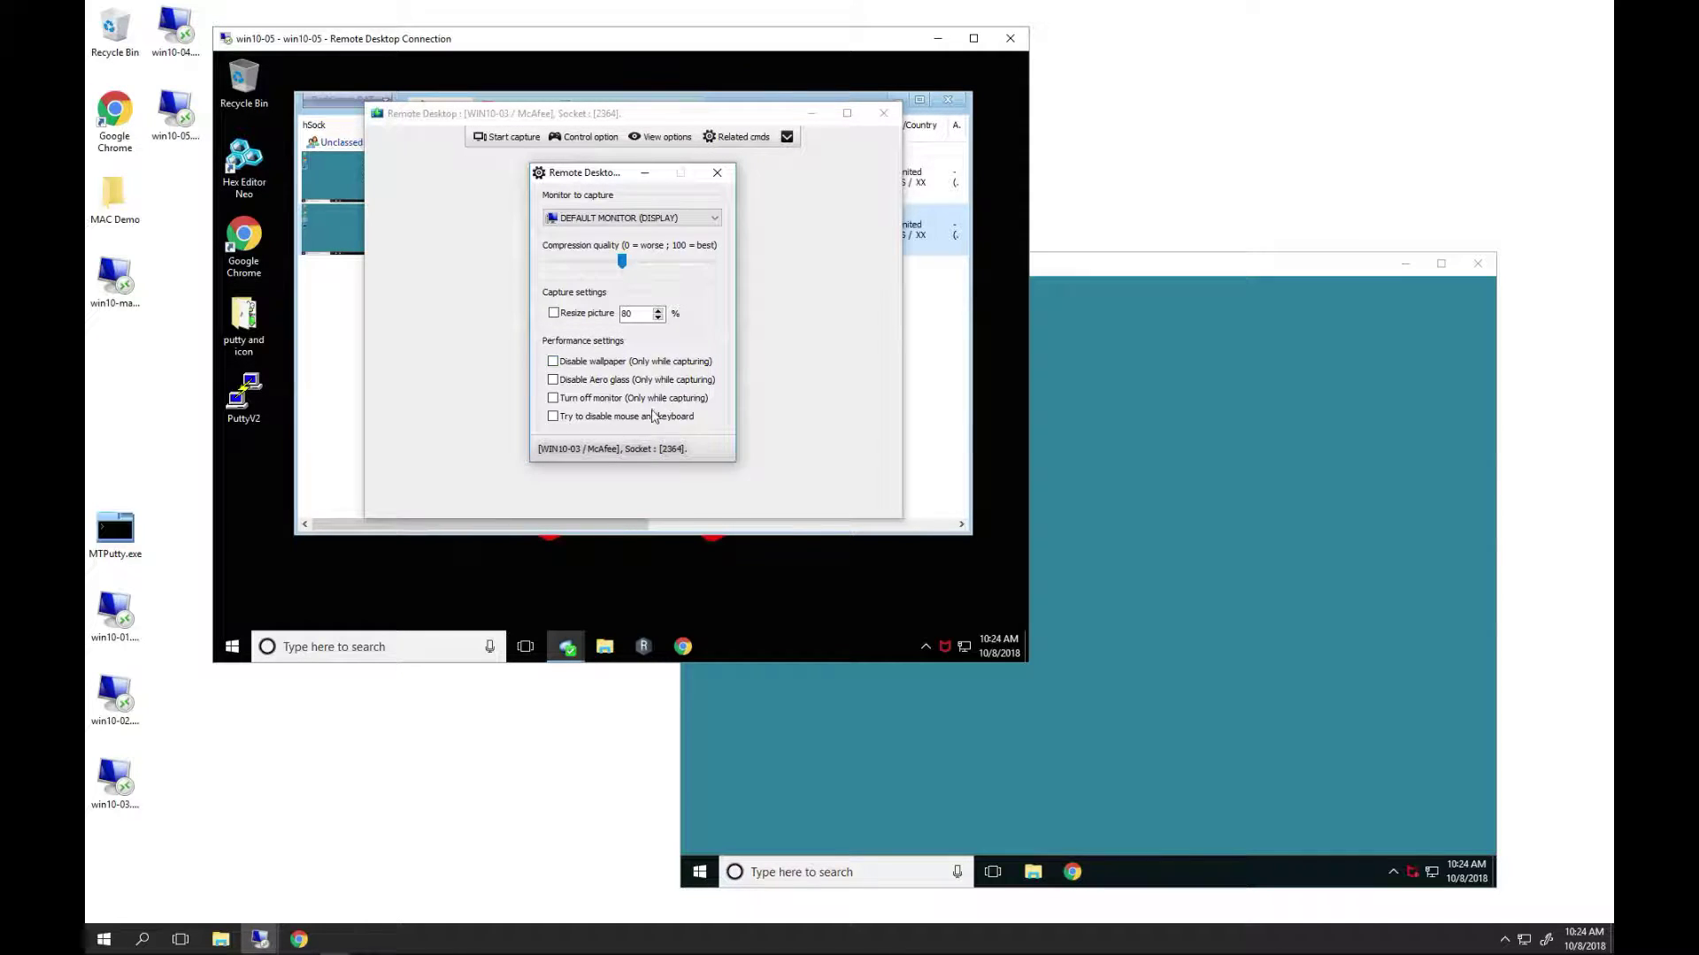
# - Dismiss the capture settings dialog, leaving the WIN10-03 remote desktop viewer open
pyautogui.click(721, 177)
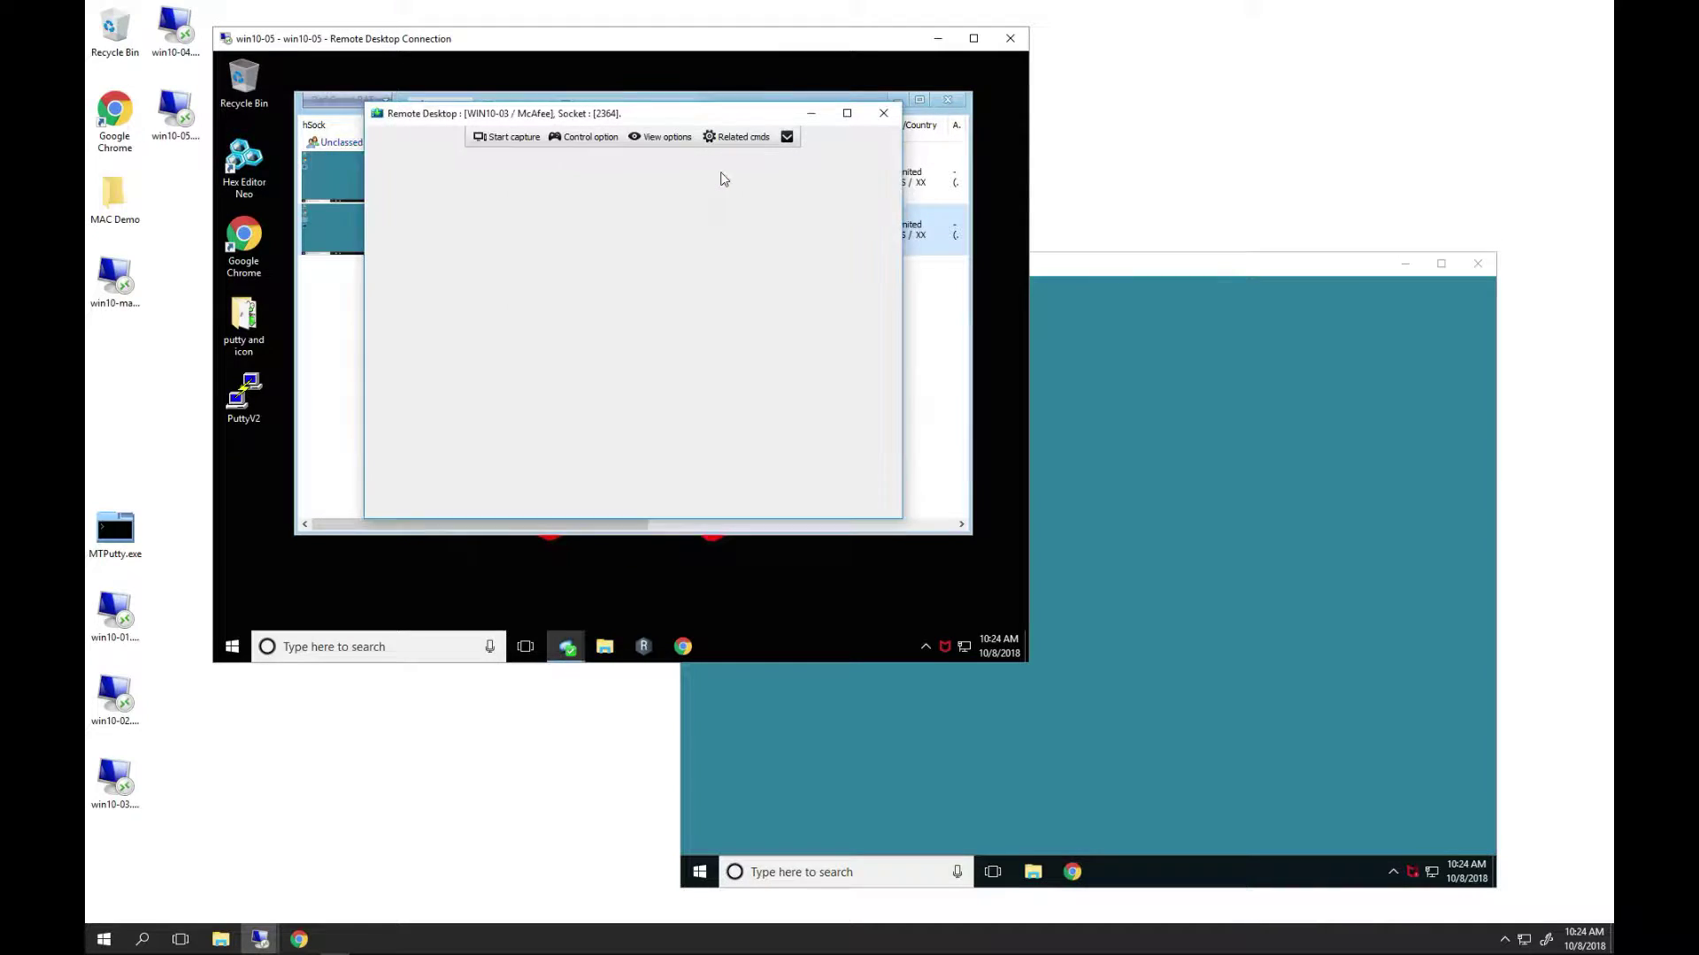
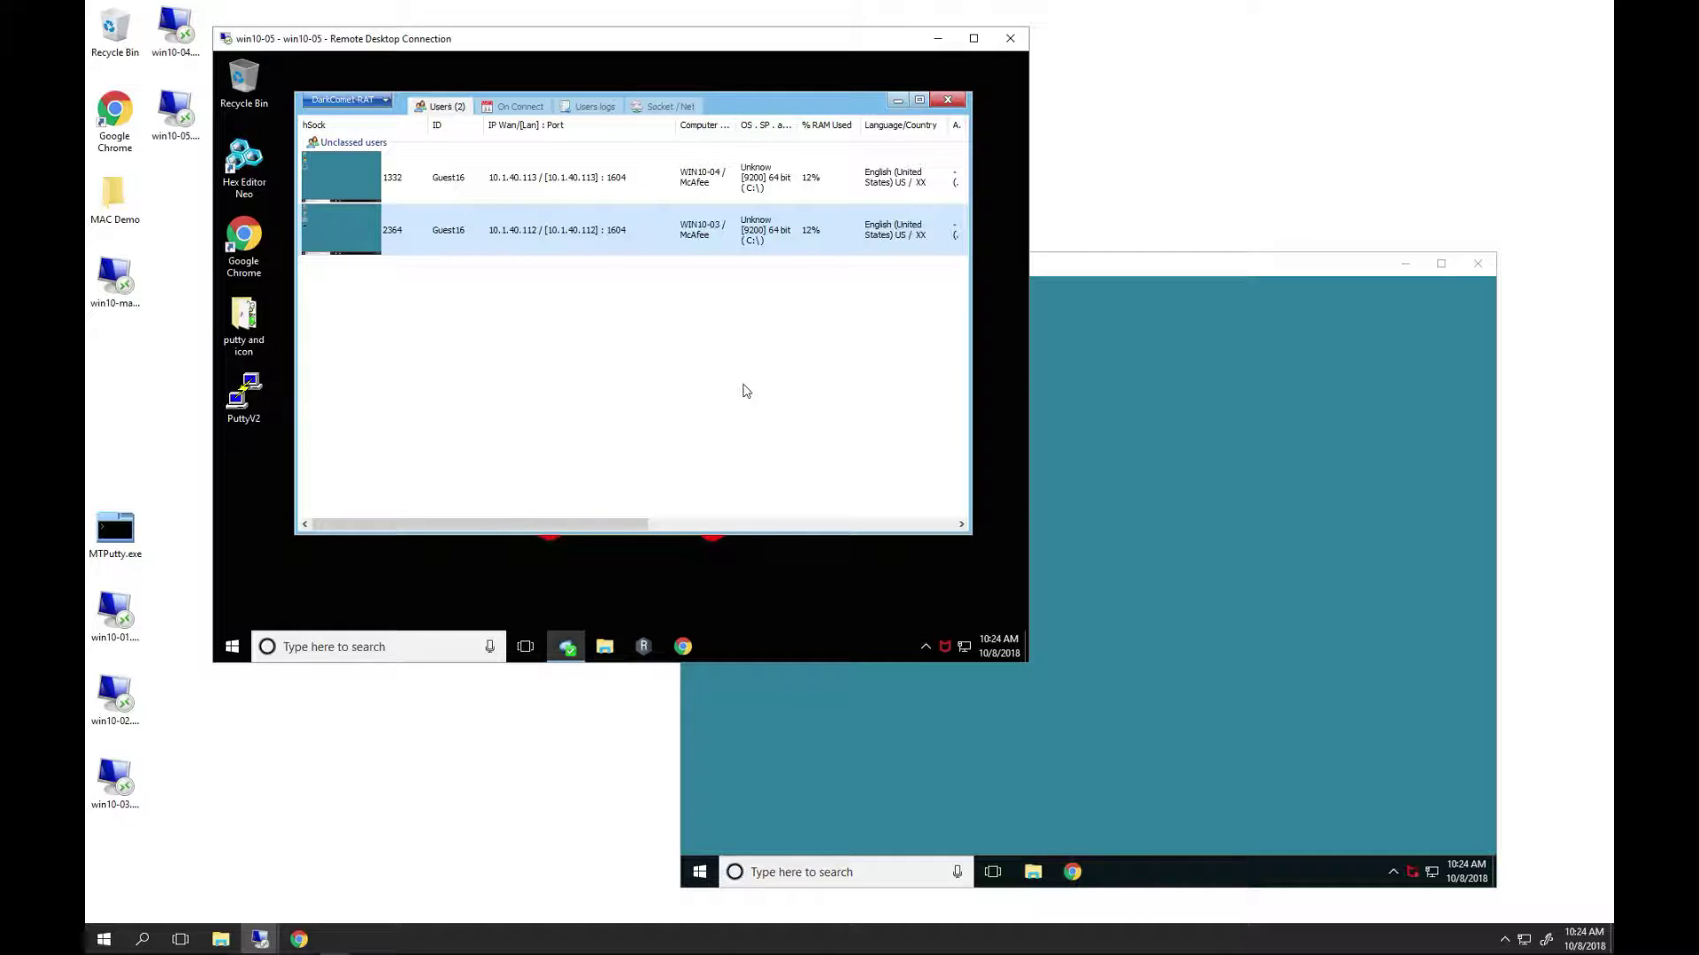
# - Bring the ePO window forward and open the Active Response Threat Workspace
pyautogui.click(299, 940)
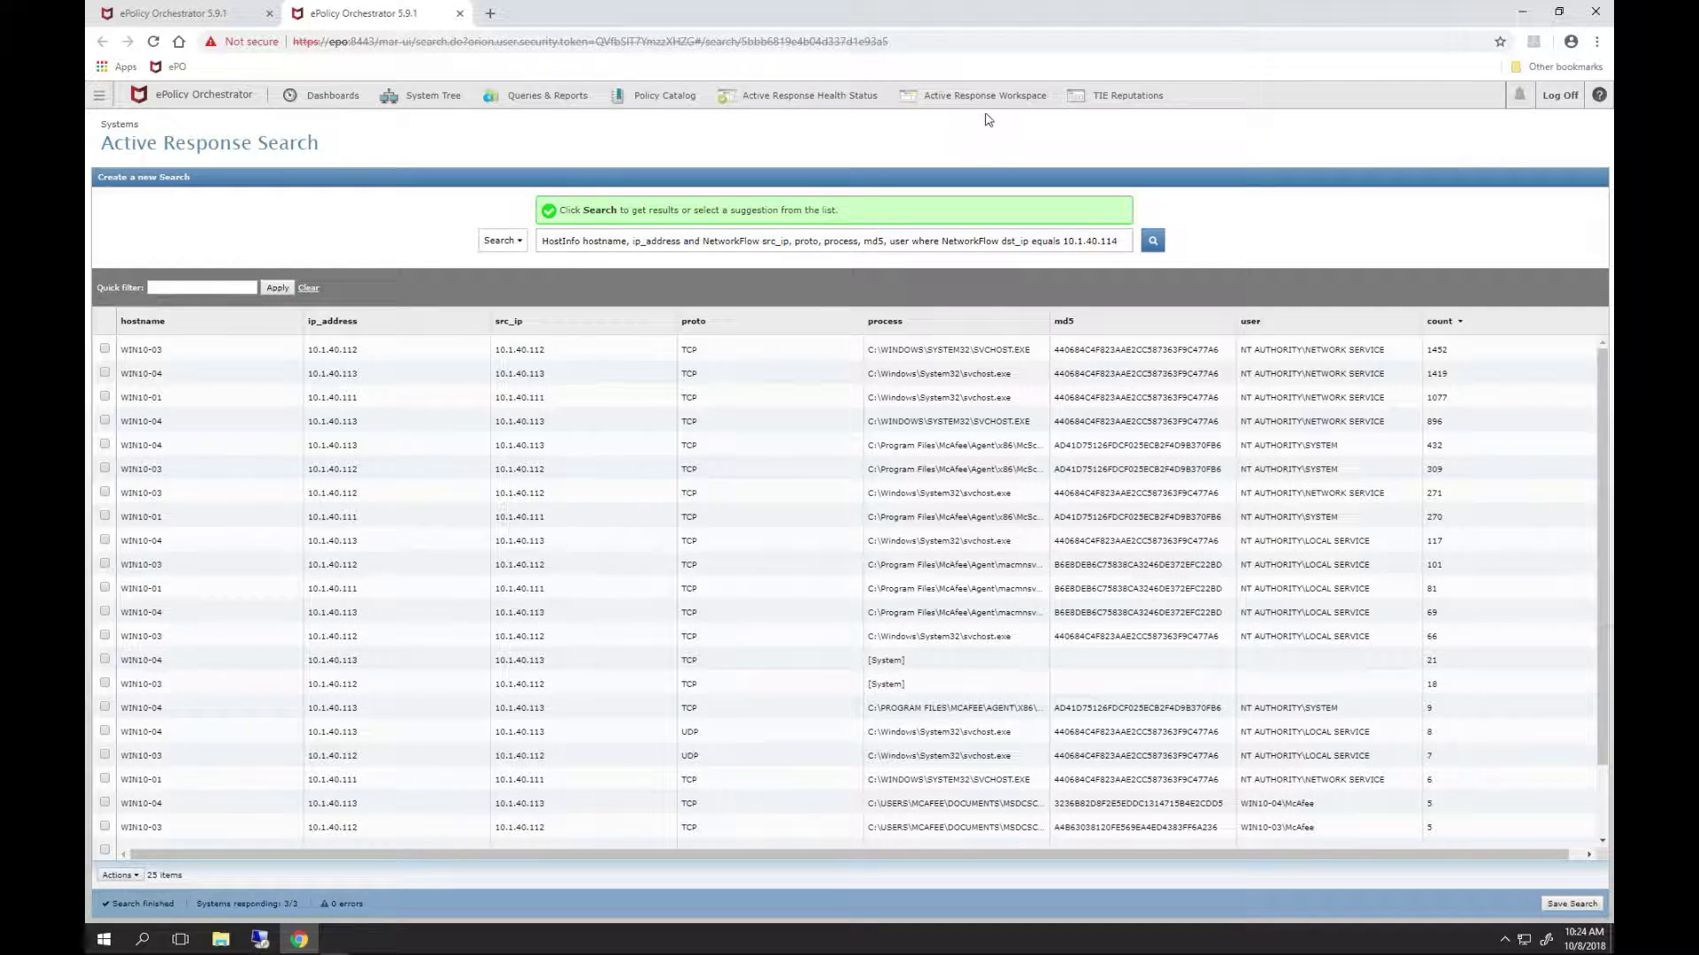
pyautogui.click(995, 99)
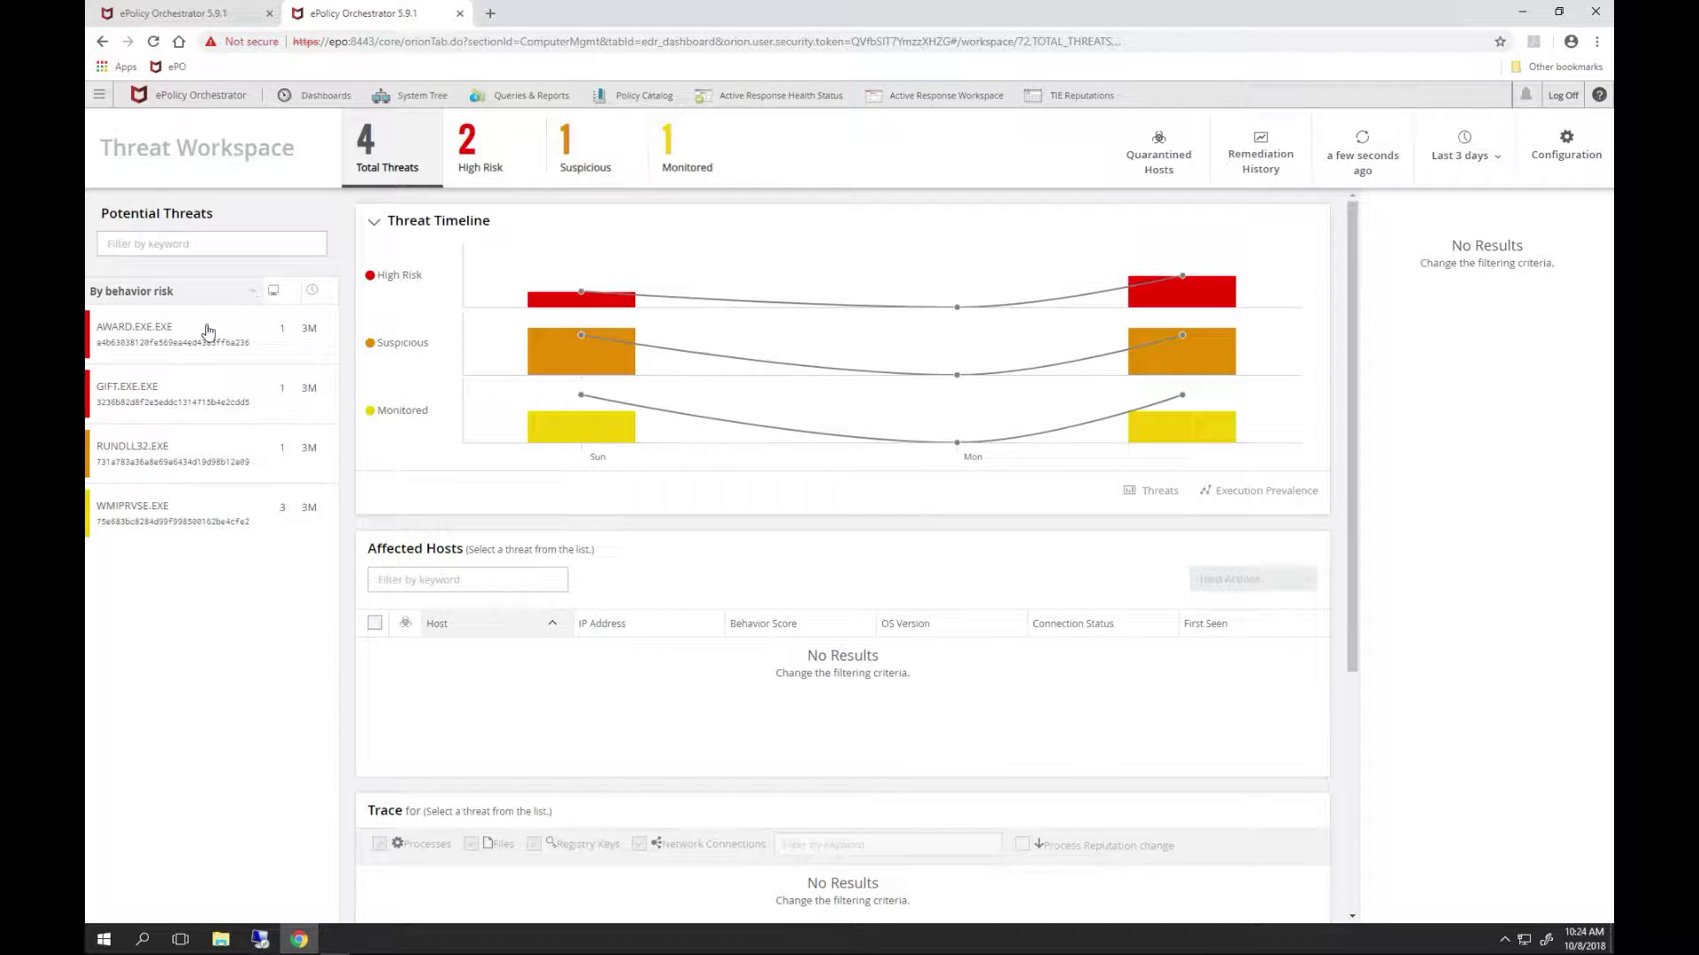
# - Select the GIFT.EXE threat to view host WIN10-04, its process trace and file details
pyautogui.click(153, 408)
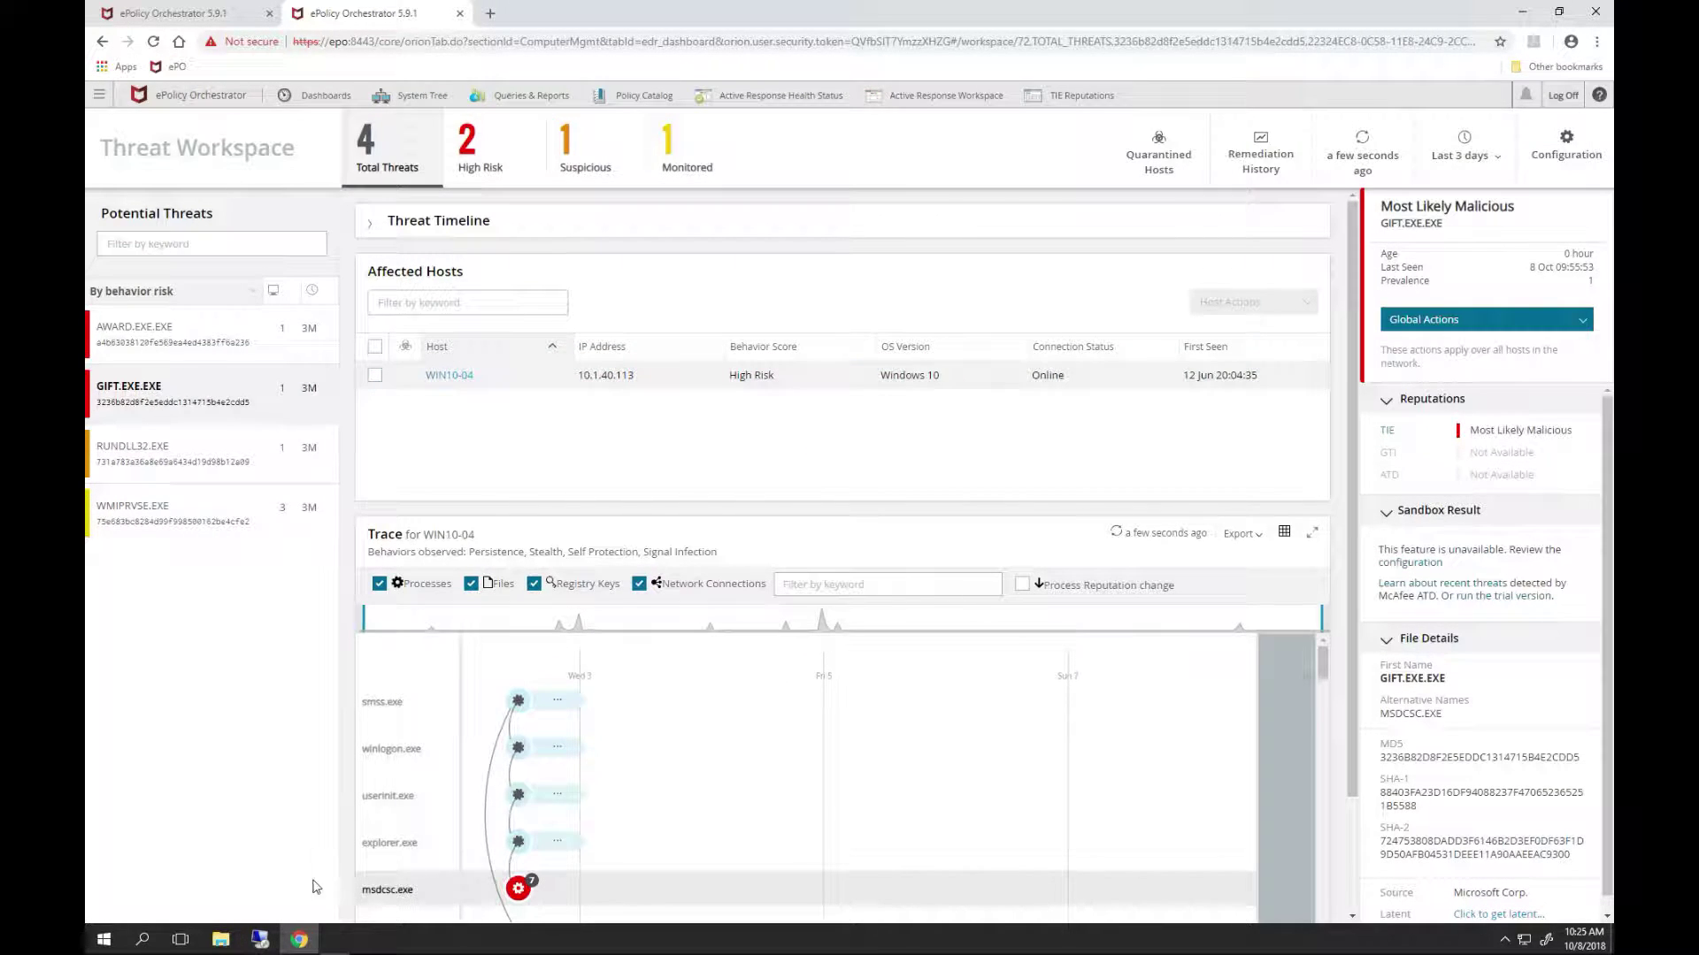
pyautogui.moveTo(268, 943)
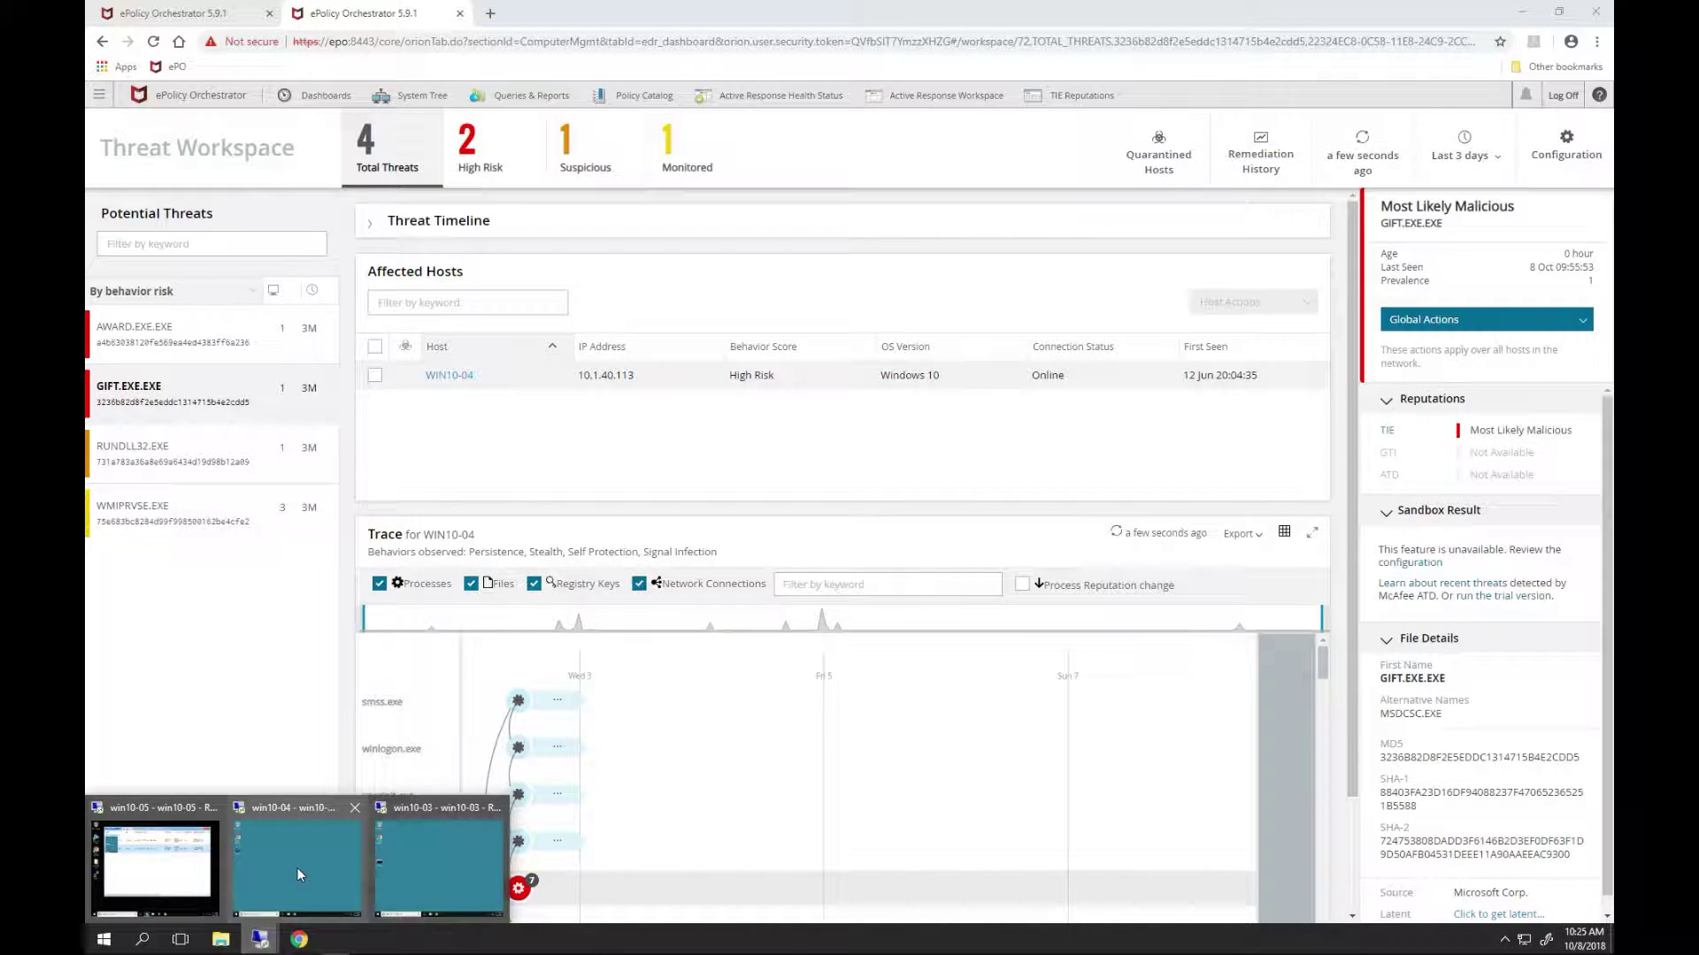
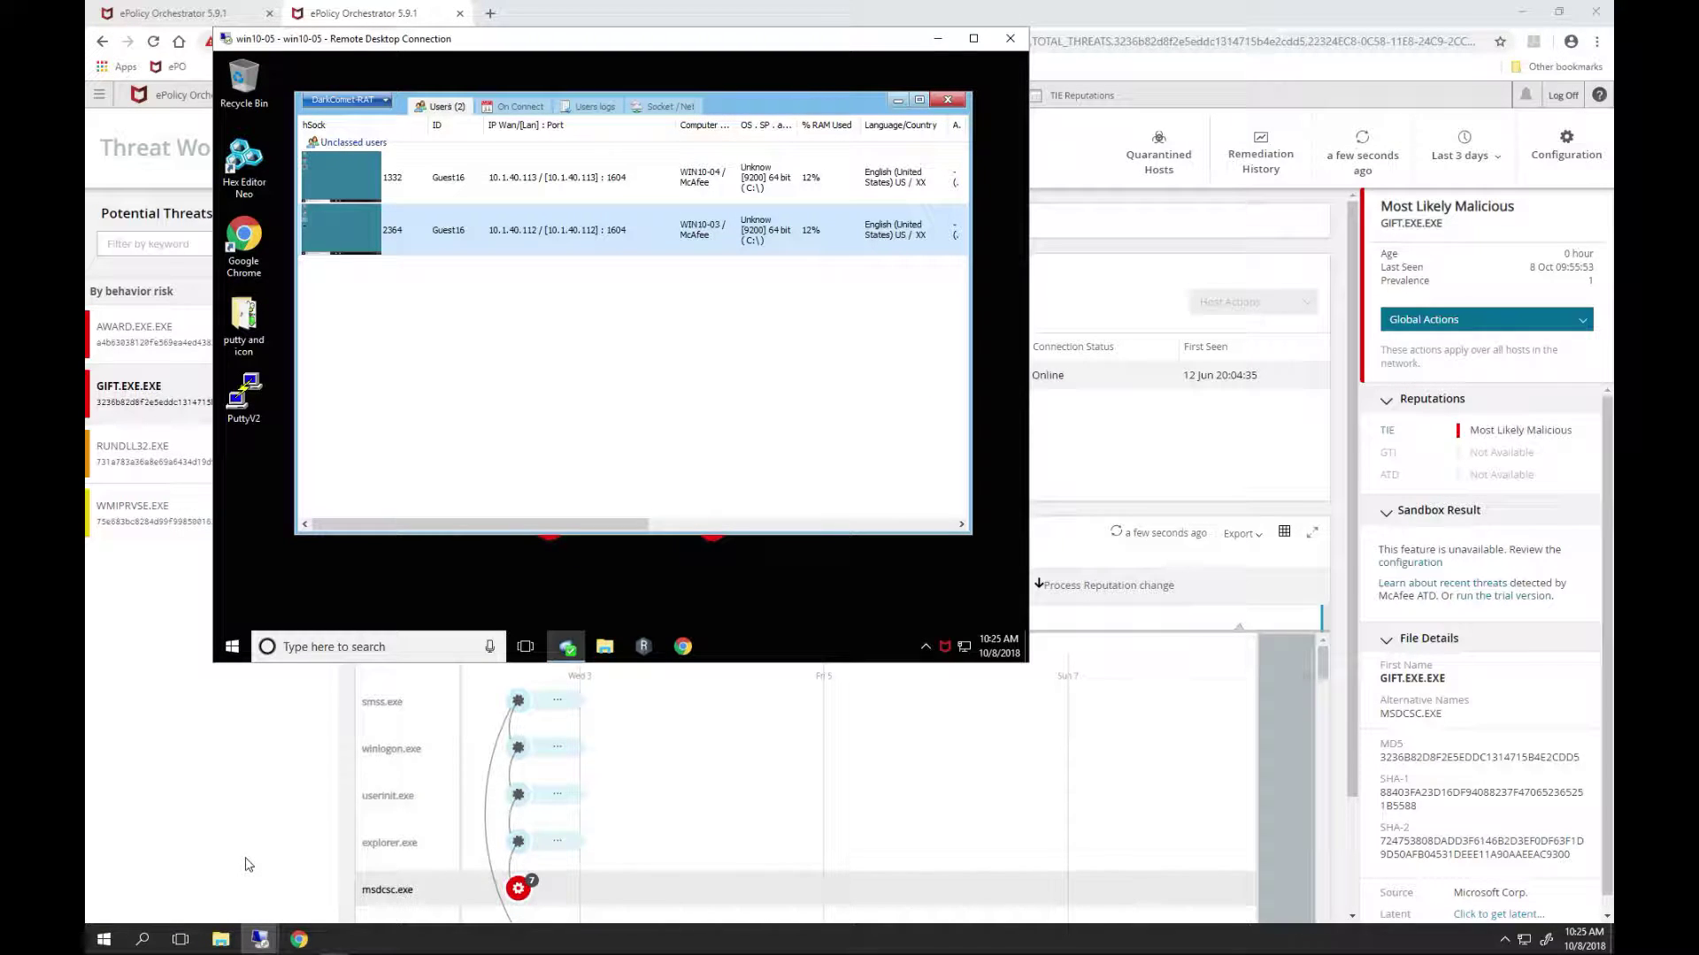
# - Move the Remote Desktop window to the right and restore the Chrome ePO window to a smaller size beside it
pyautogui.click(938, 38)
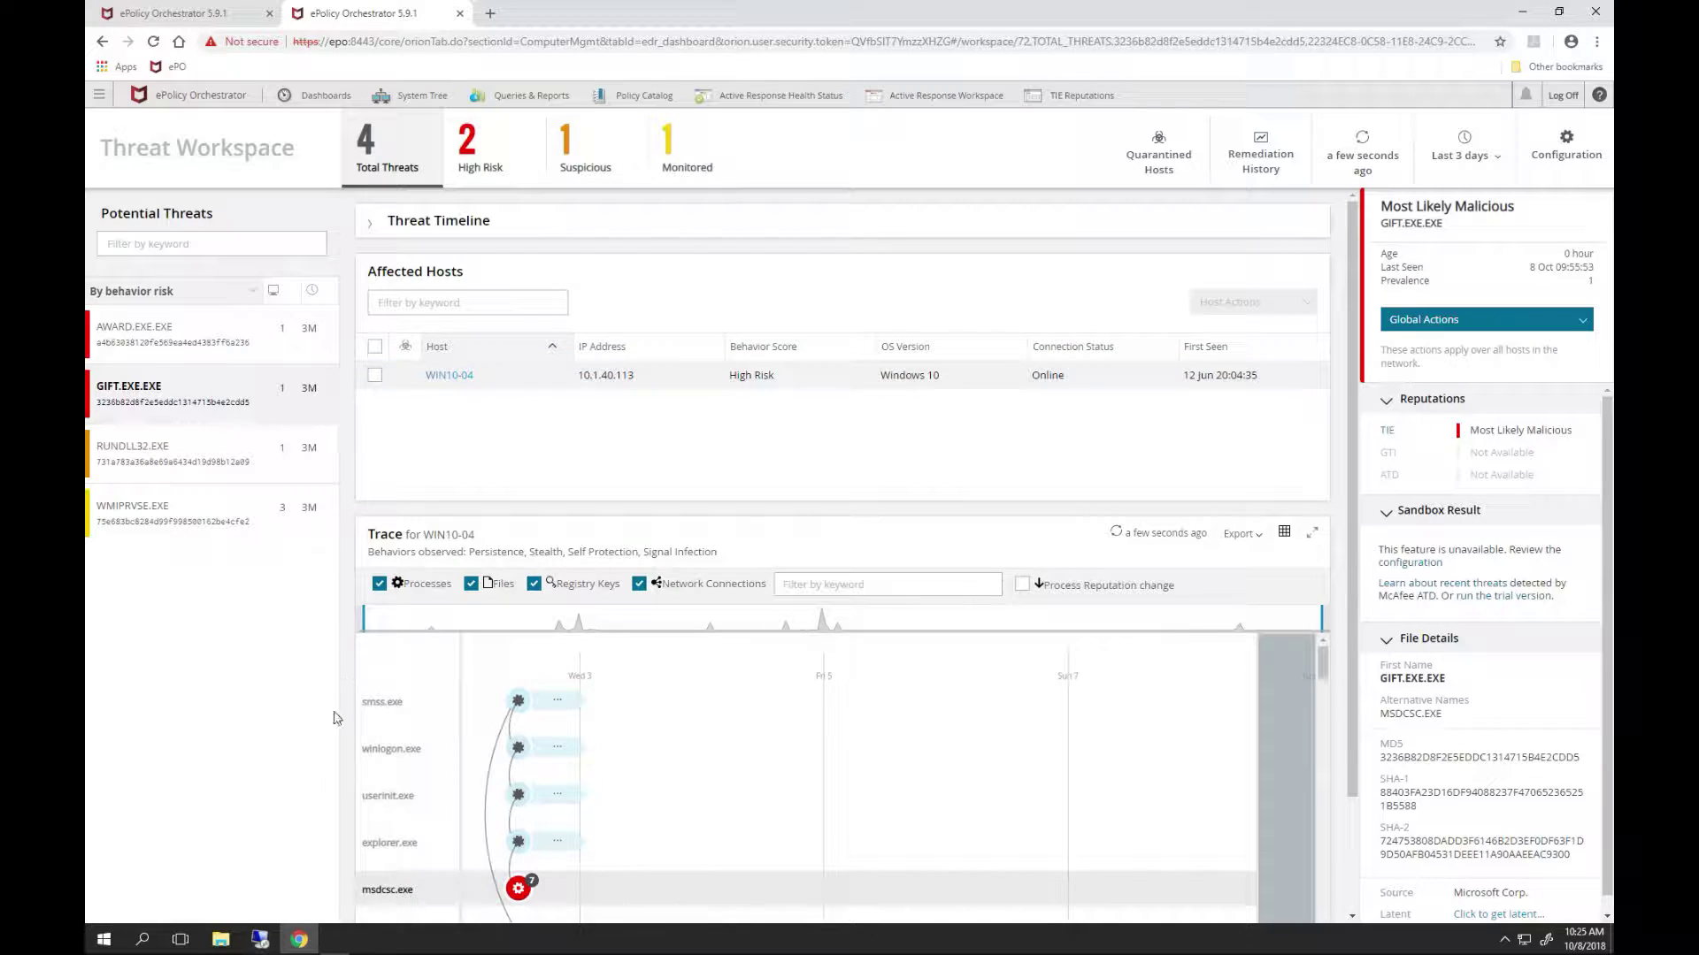
pyautogui.click(167, 858)
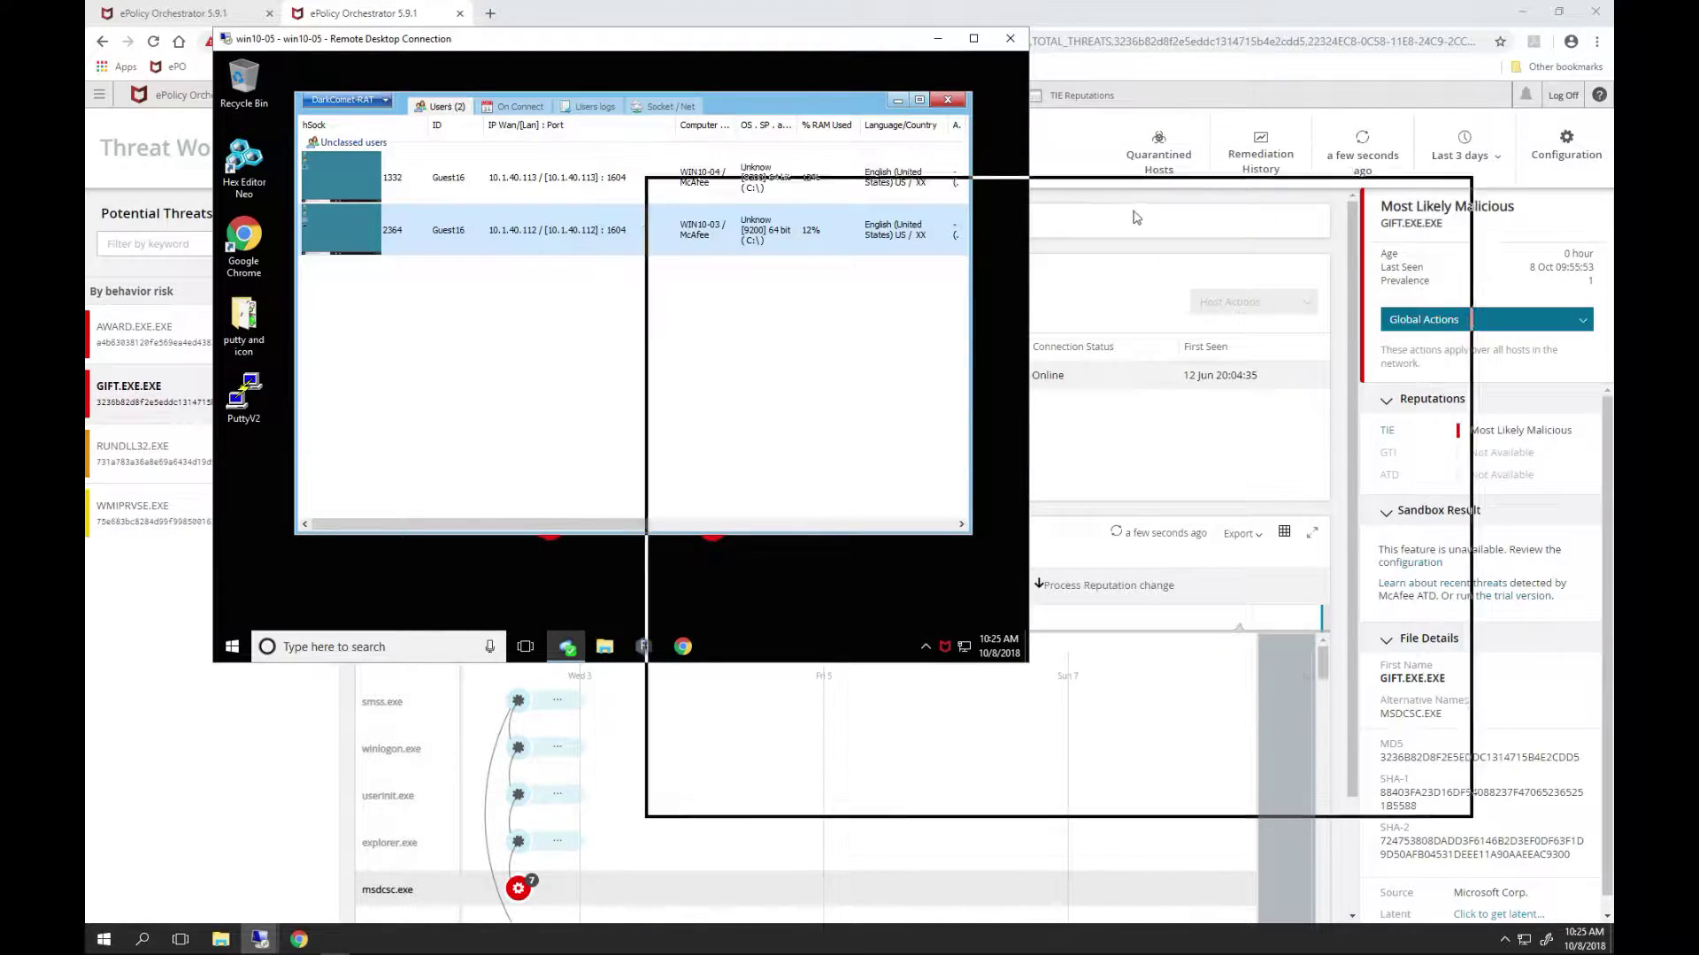
pyautogui.moveTo(1239, 228); pyautogui.dragTo(1308, 228)
pyautogui.click(1559, 13)
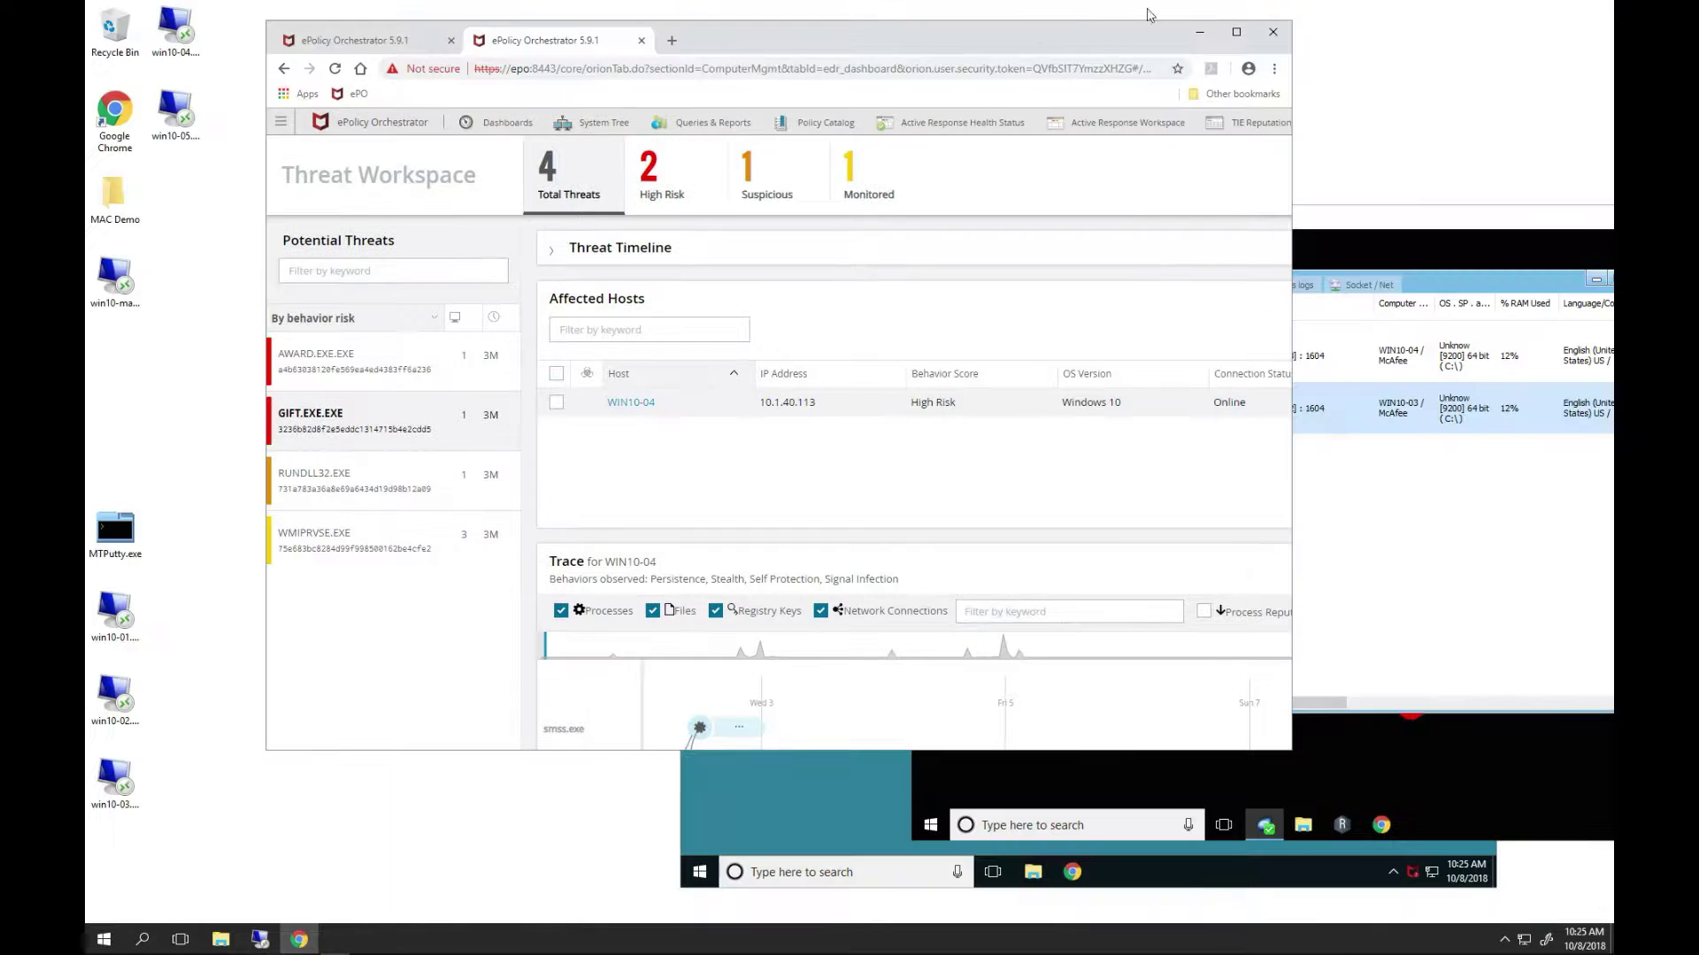
pyautogui.doubleClick(1017, 39)
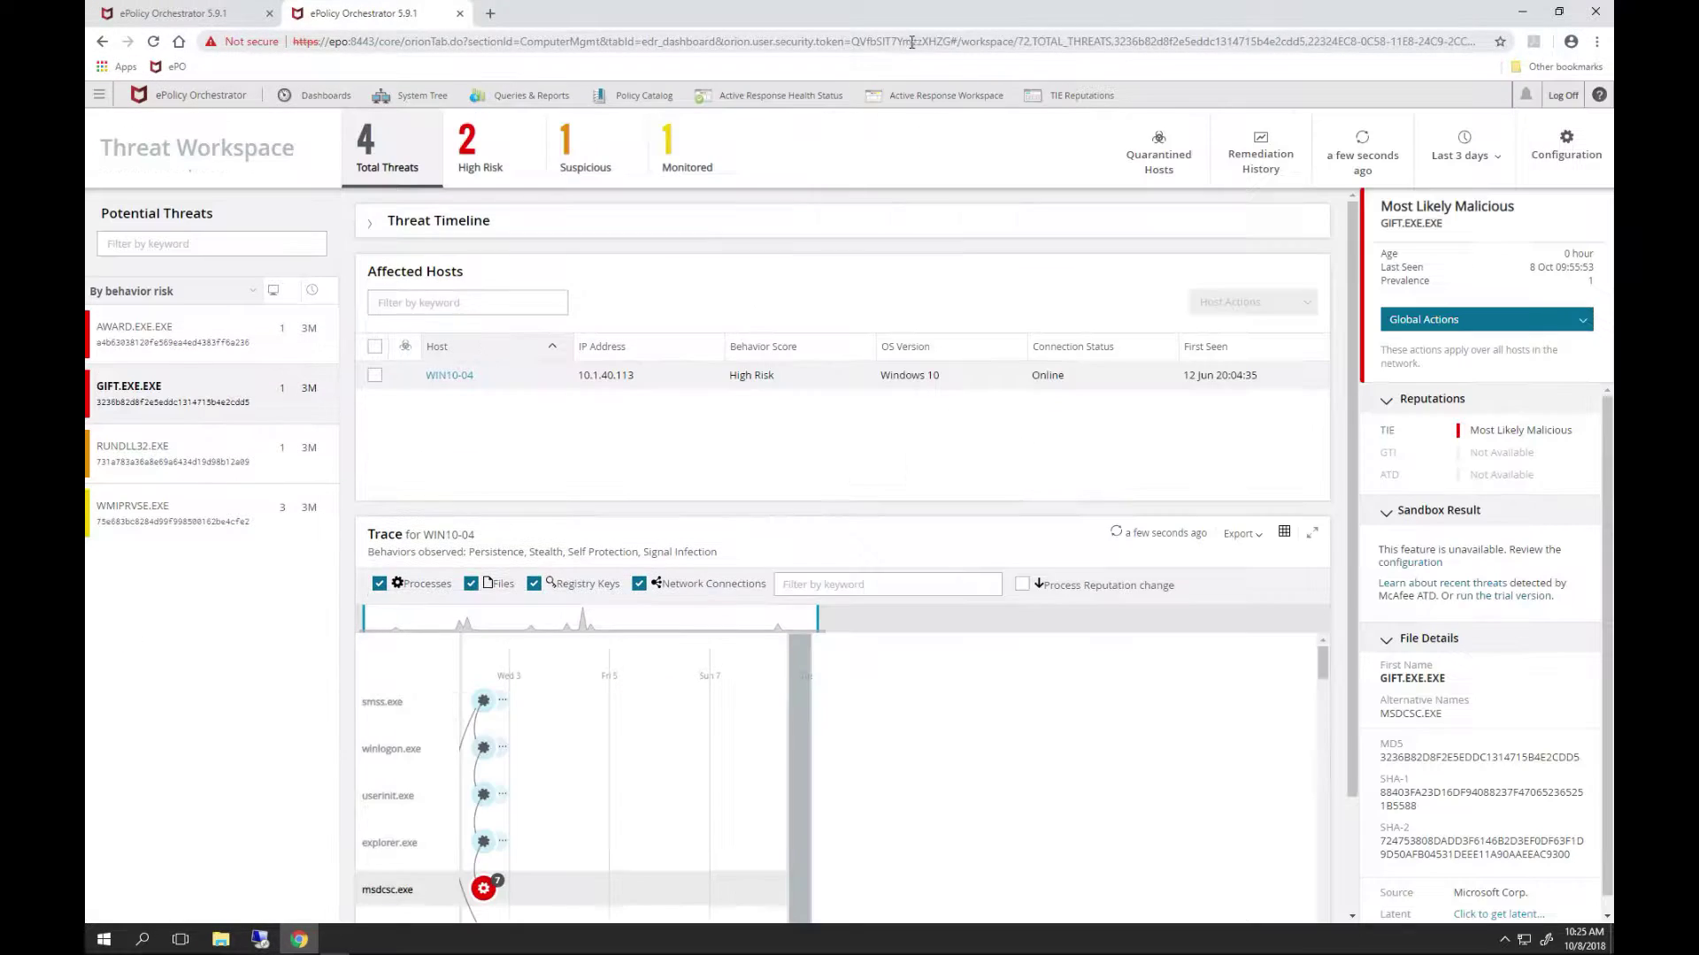
pyautogui.doubleClick(1283, 17)
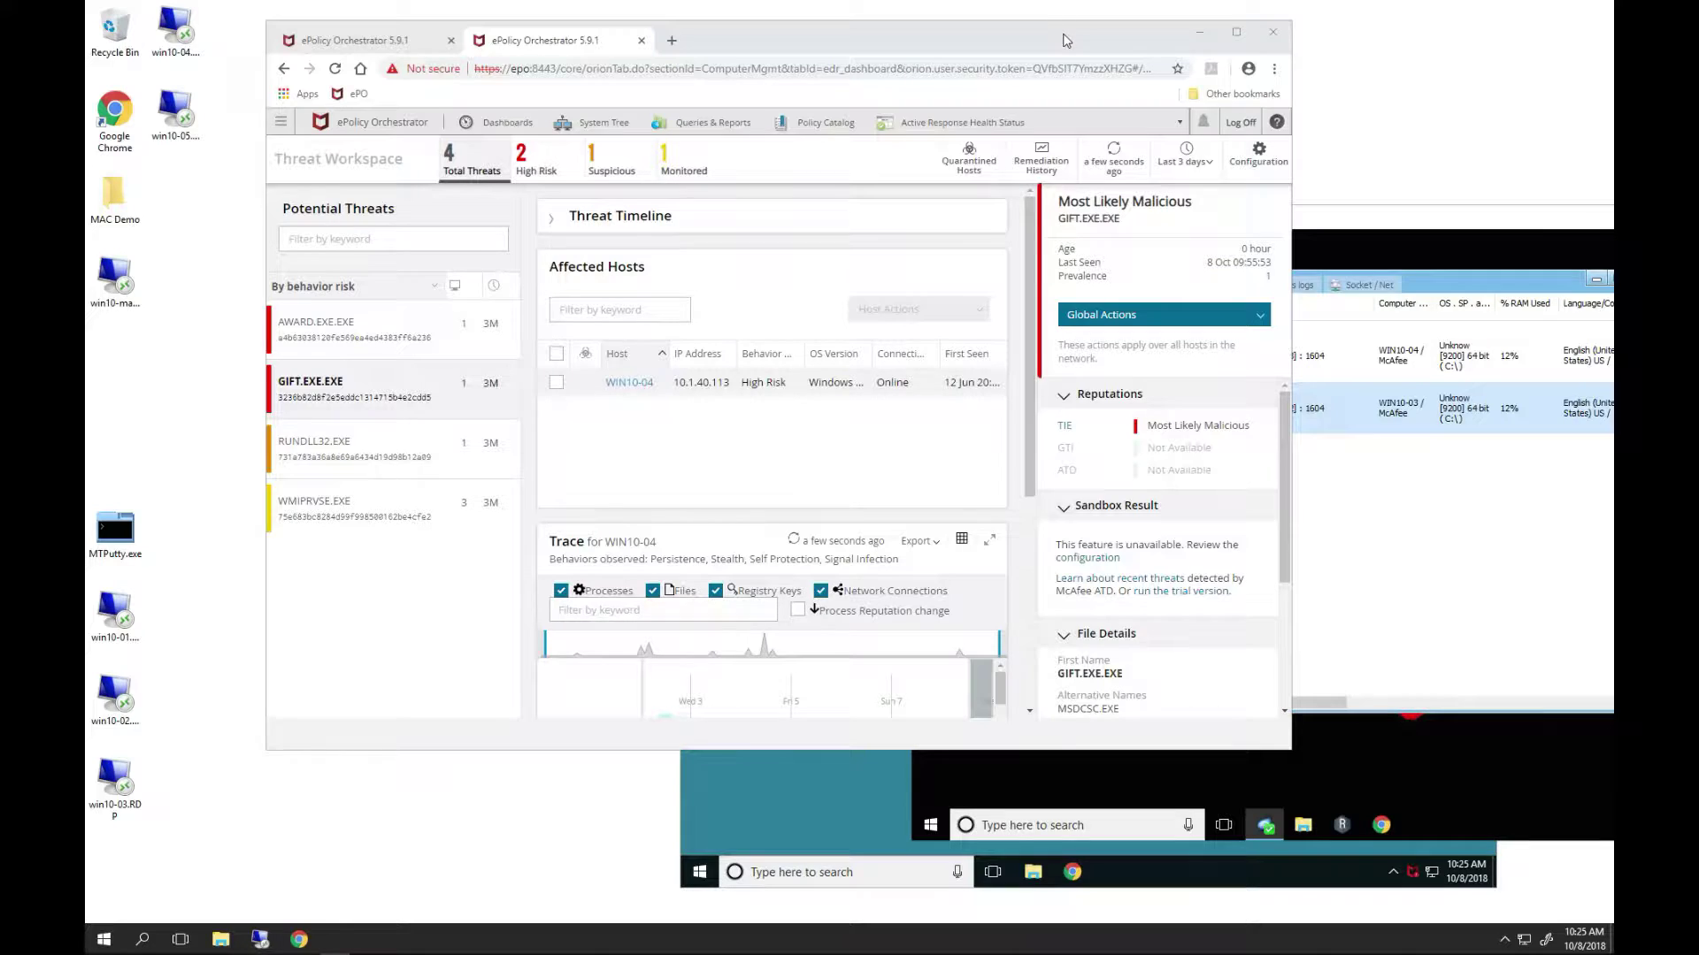
# - Shift the browser left, select GIFT.EXE.EXE, tick host WIN10-04, and open Host Actions
pyautogui.moveTo(1060, 39); pyautogui.dragTo(919, 36)
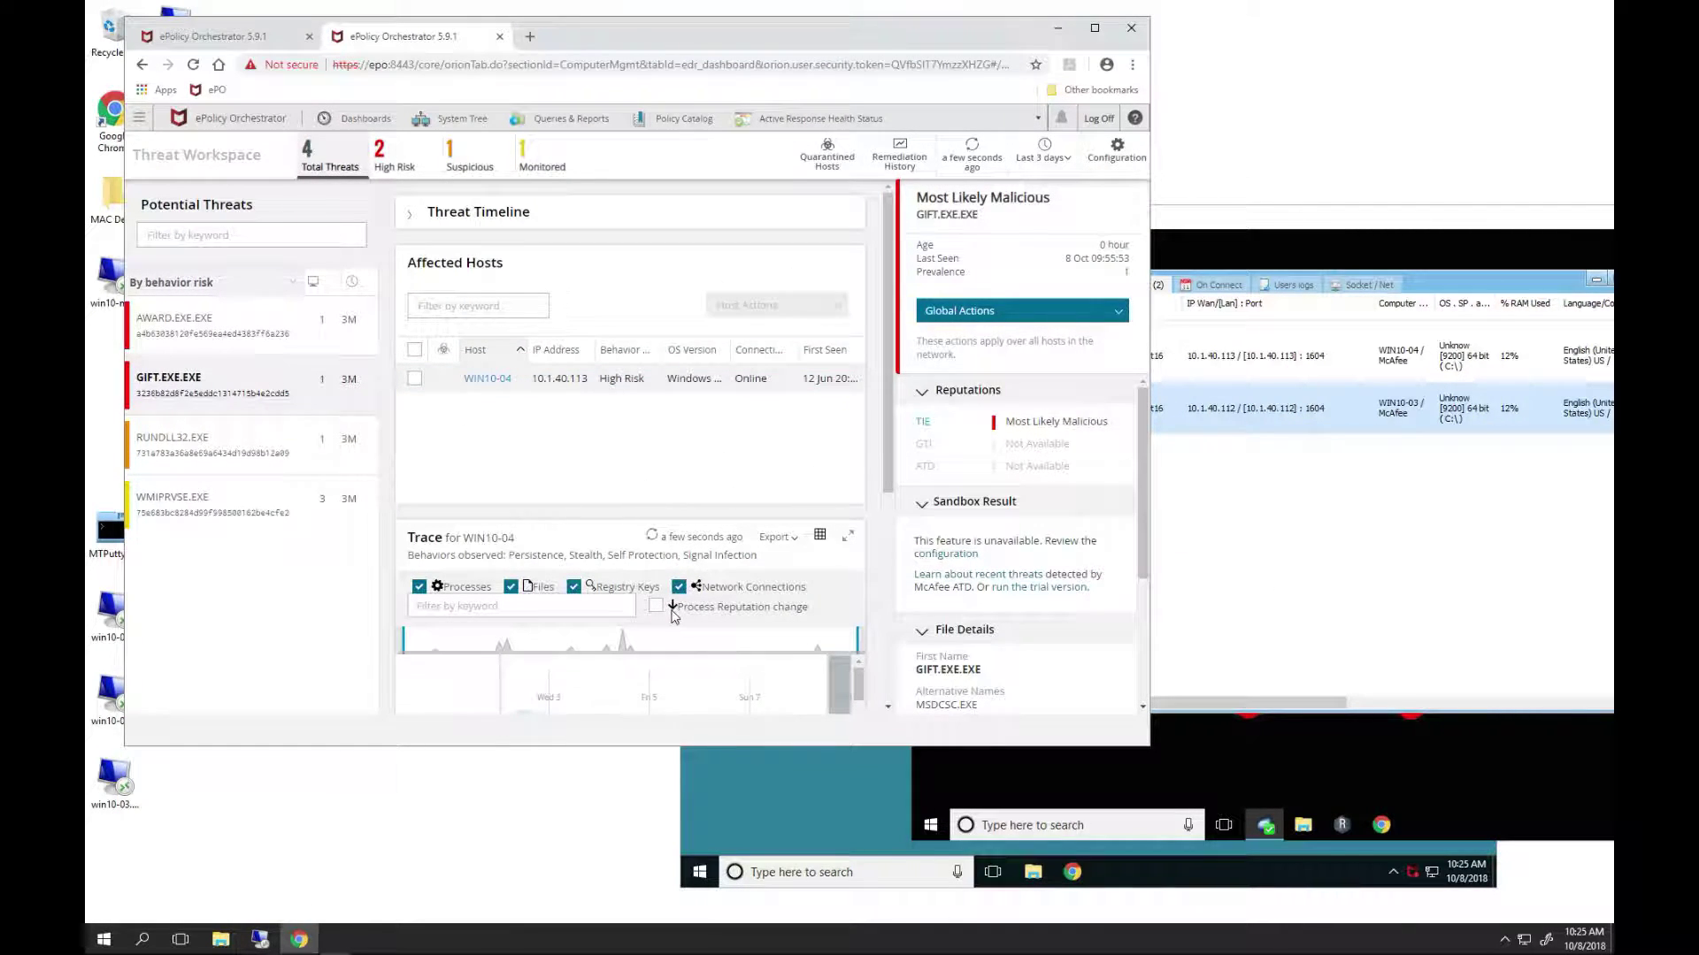
pyautogui.doubleClick(190, 380)
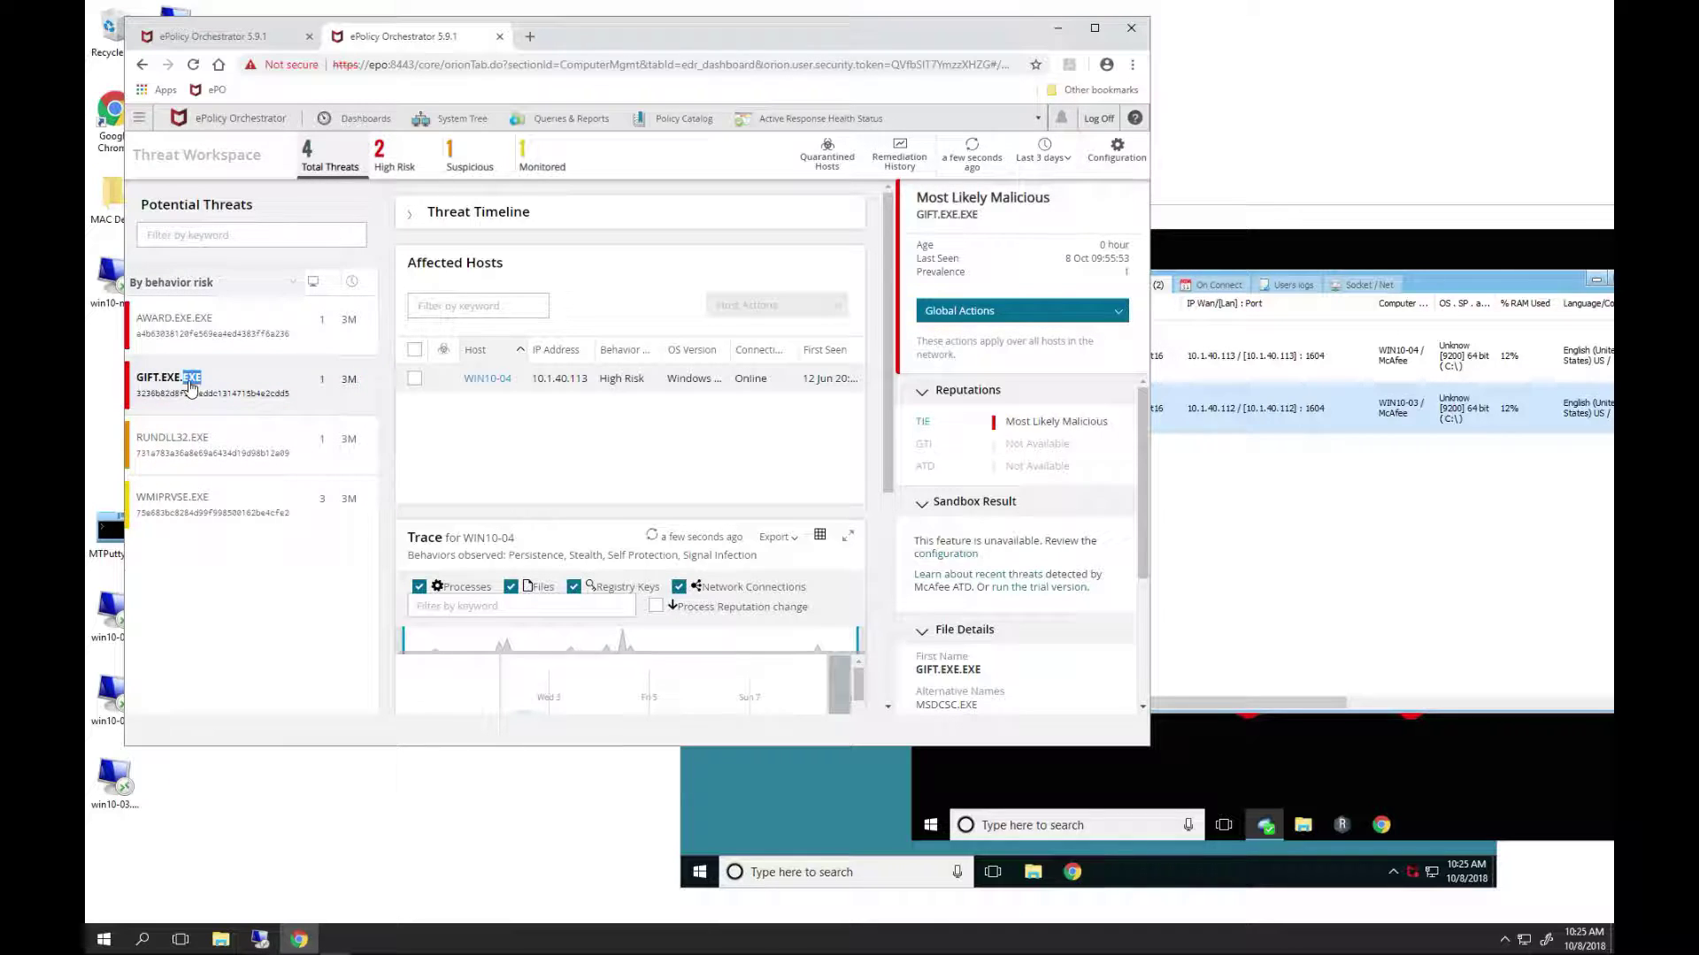
pyautogui.click(486, 379)
pyautogui.click(414, 379)
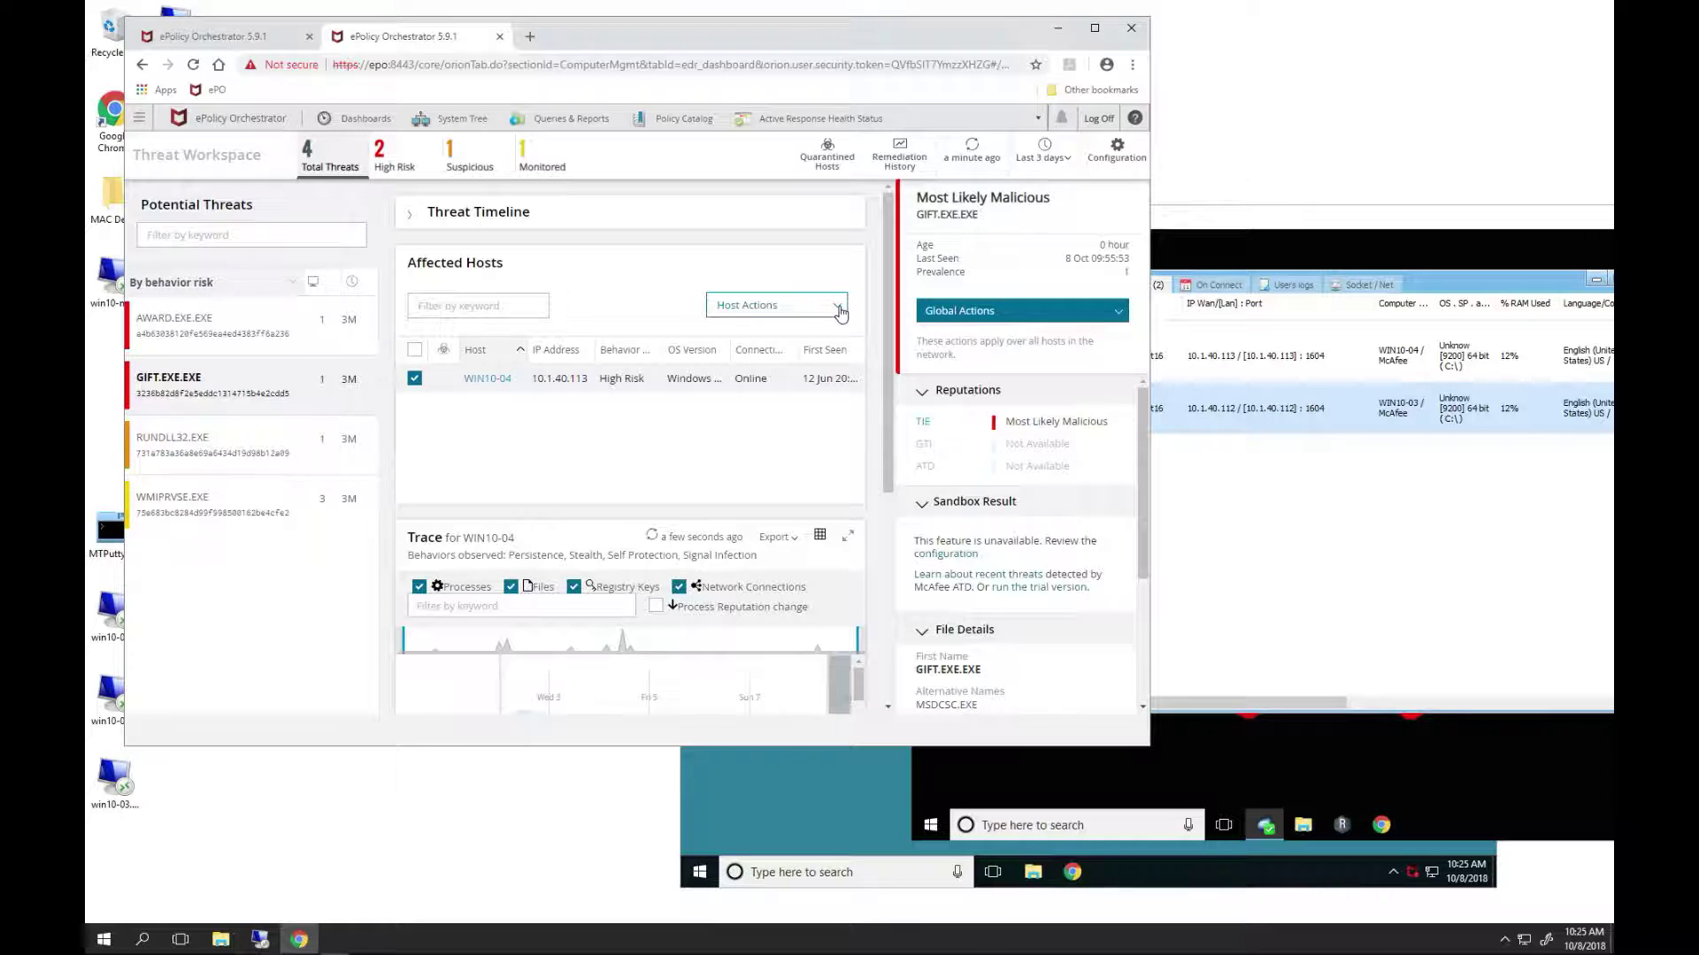
pyautogui.click(838, 309)
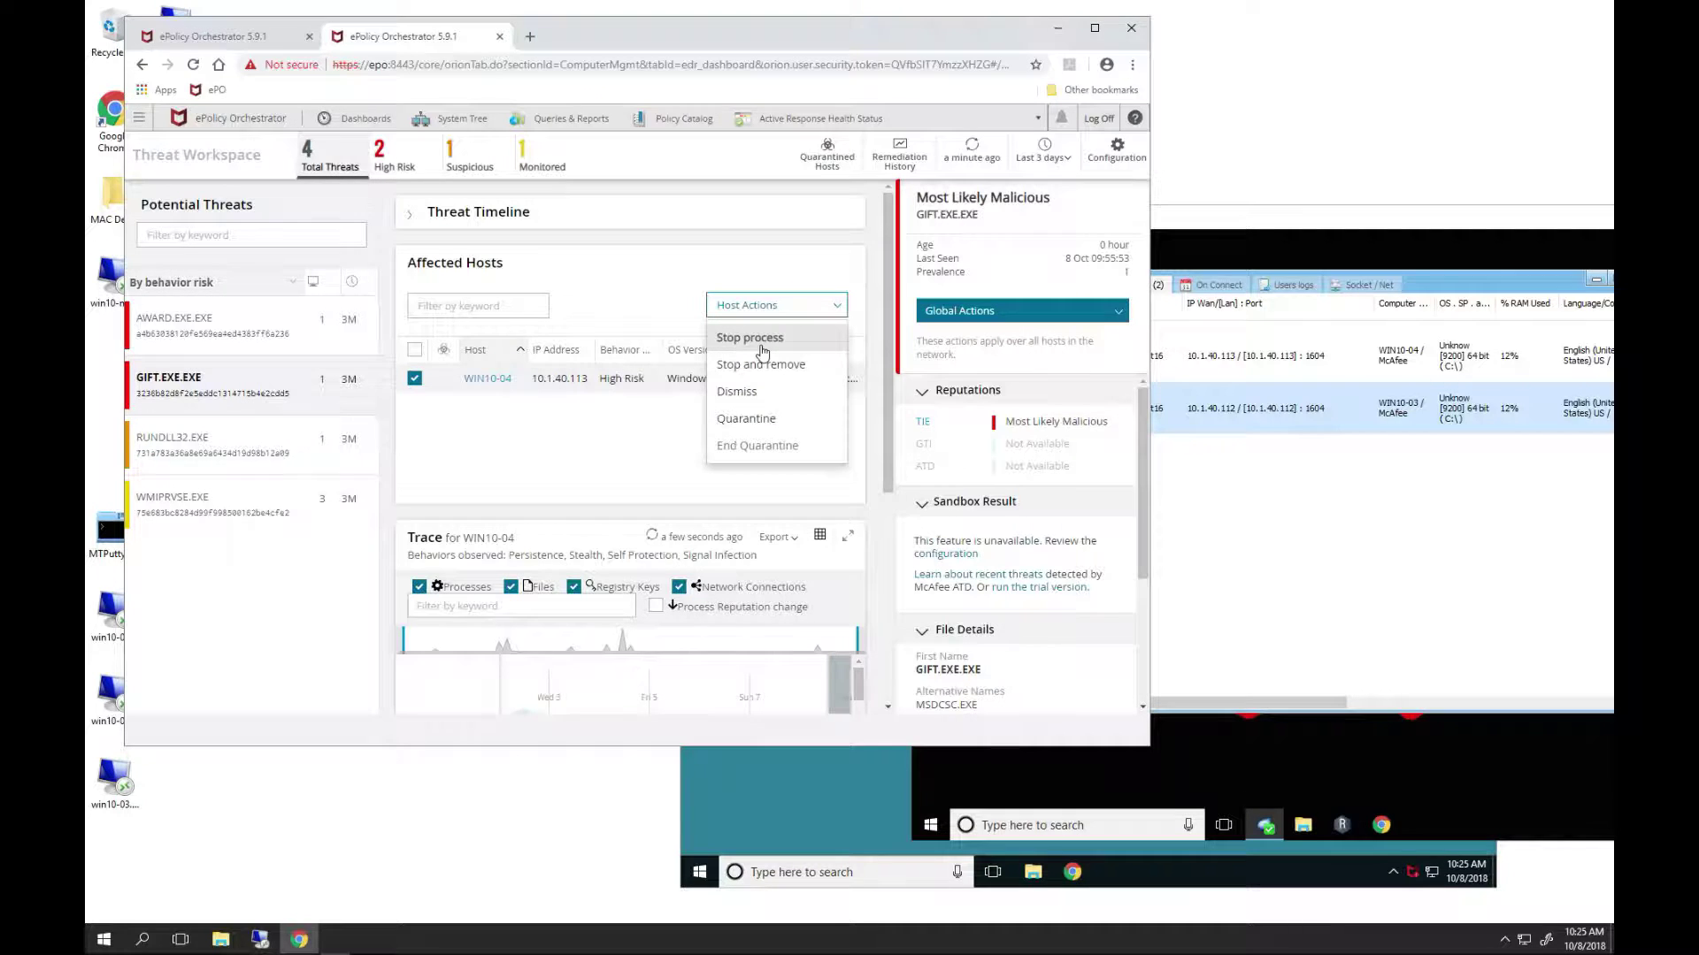
# - Run Stop and Remove on GIFT.EXE for WIN10-04 and confirm it
pyautogui.click(766, 370)
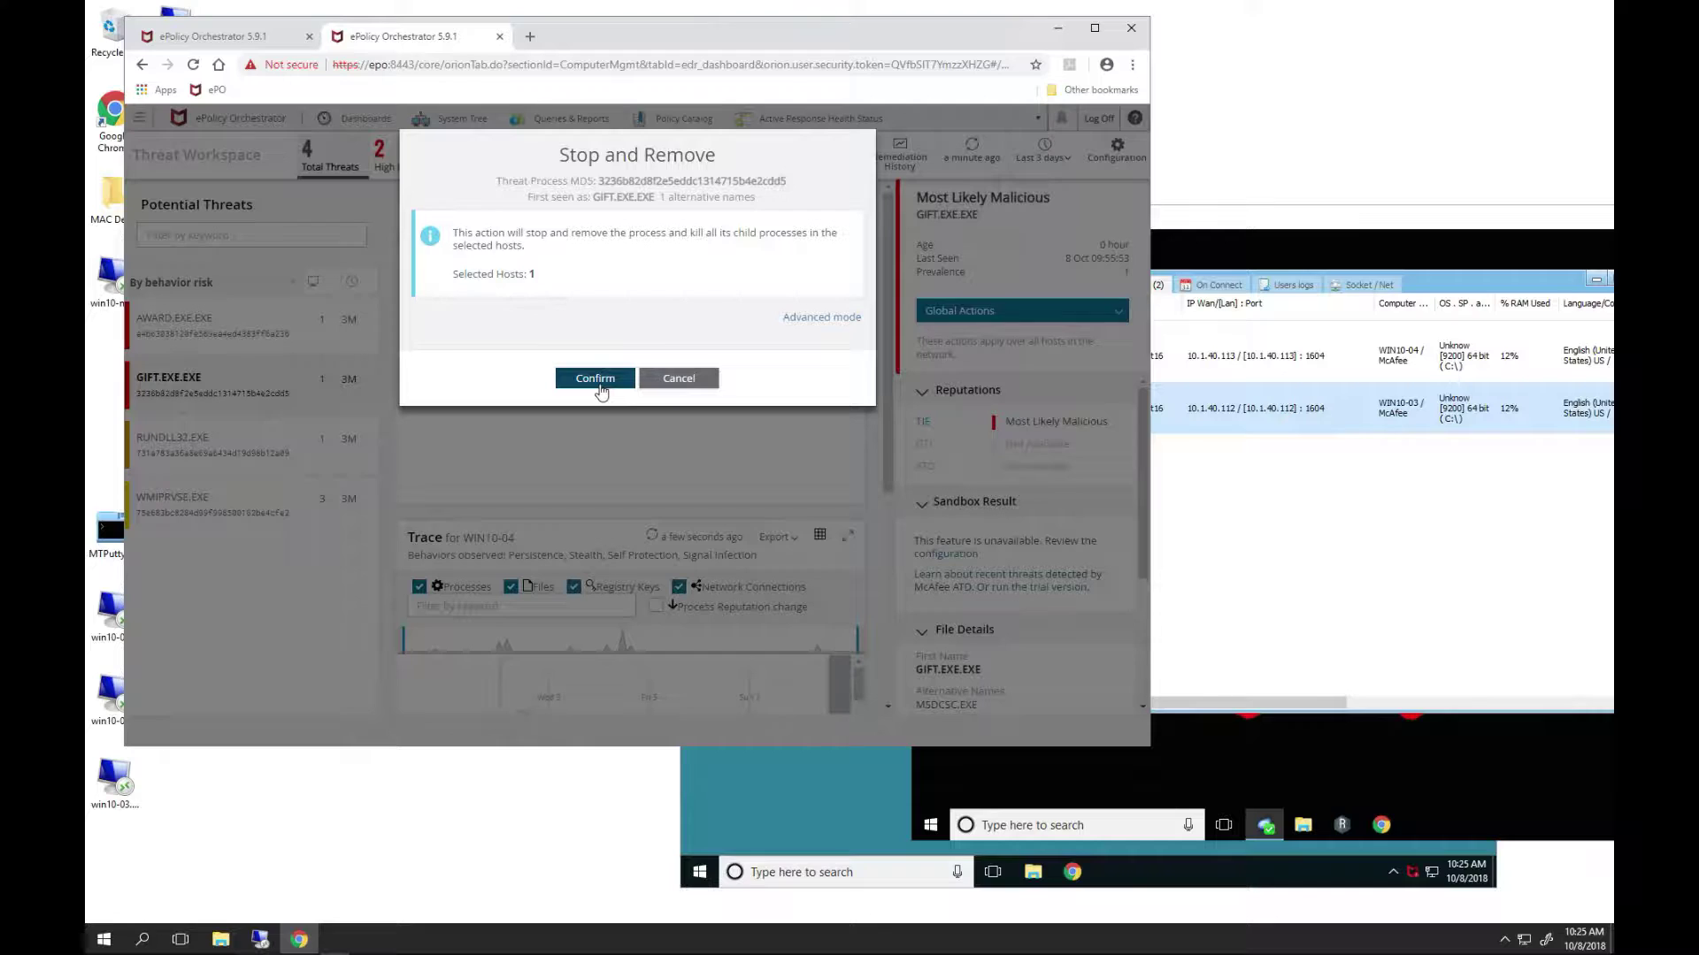
pyautogui.click(595, 381)
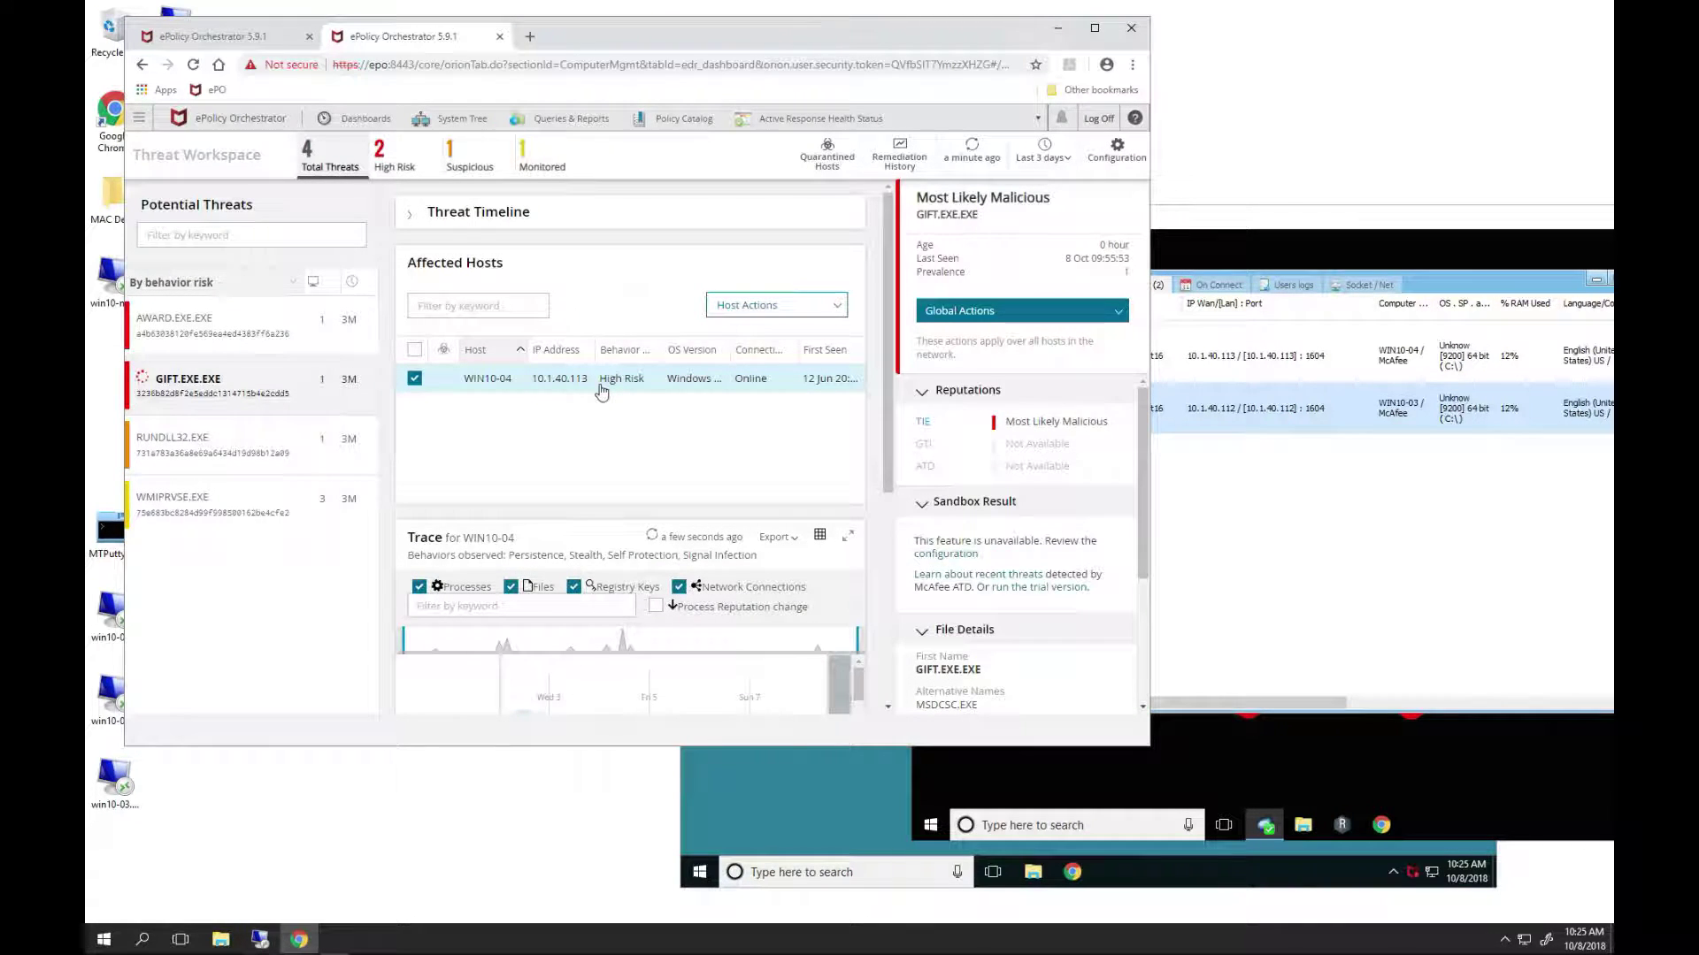
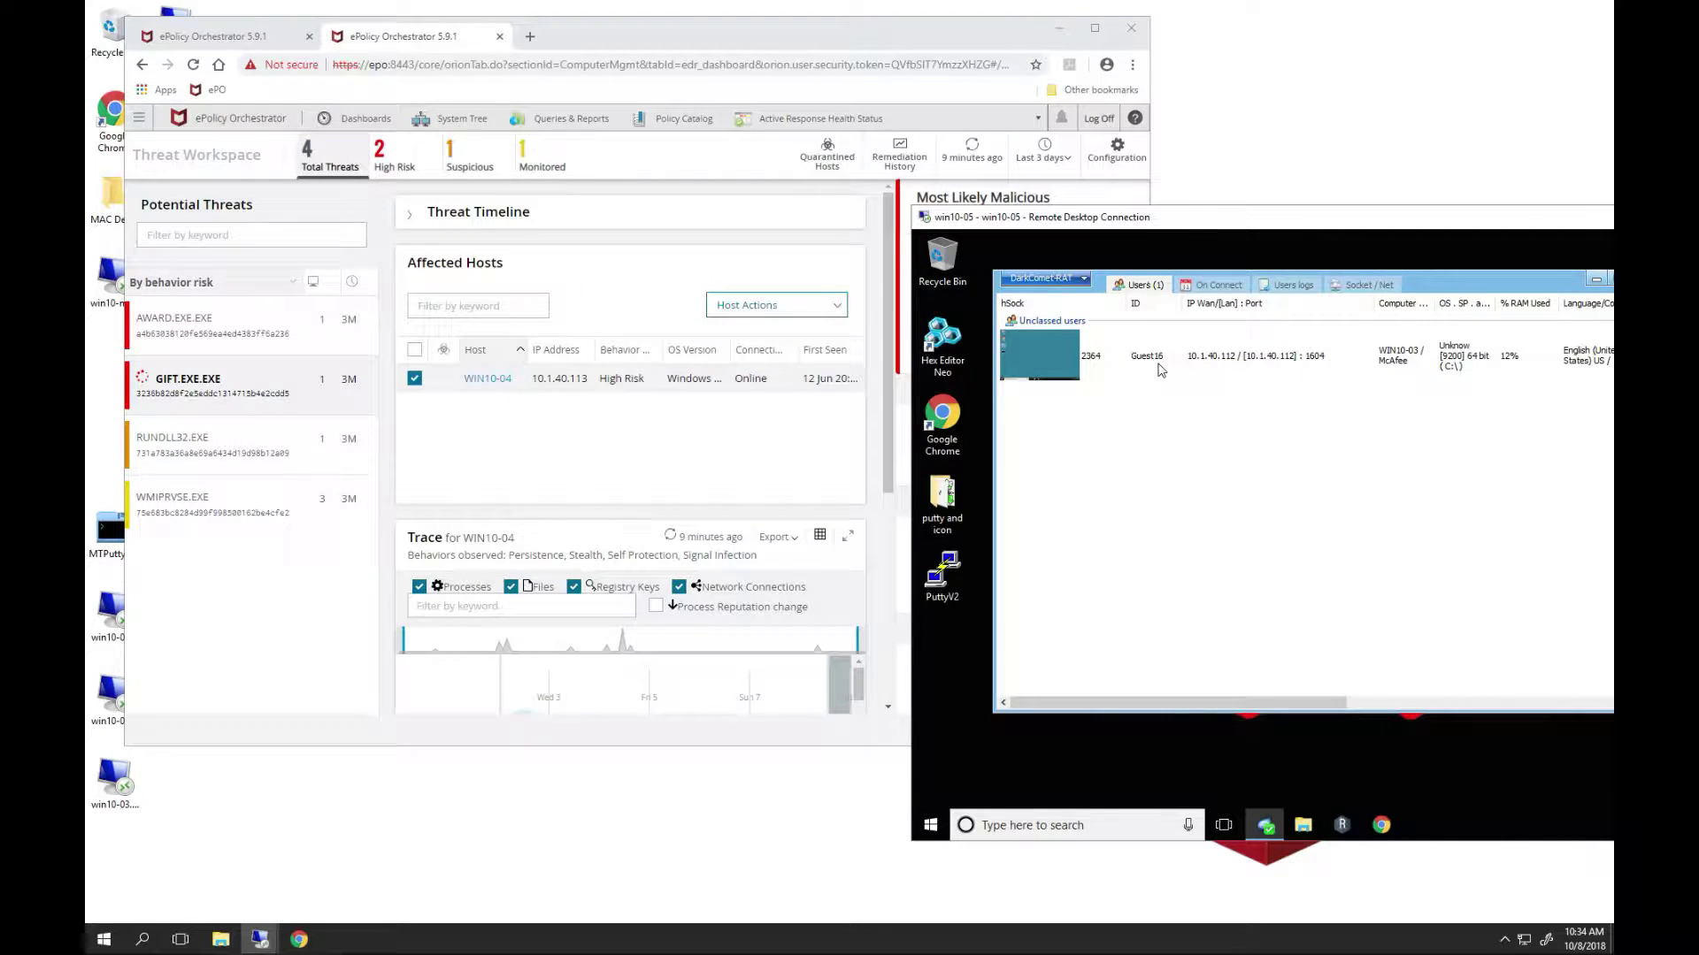
# - Open the AWARD.EXE threat details and select WIN10-03 as the affected host
pyautogui.doubleClick(219, 335)
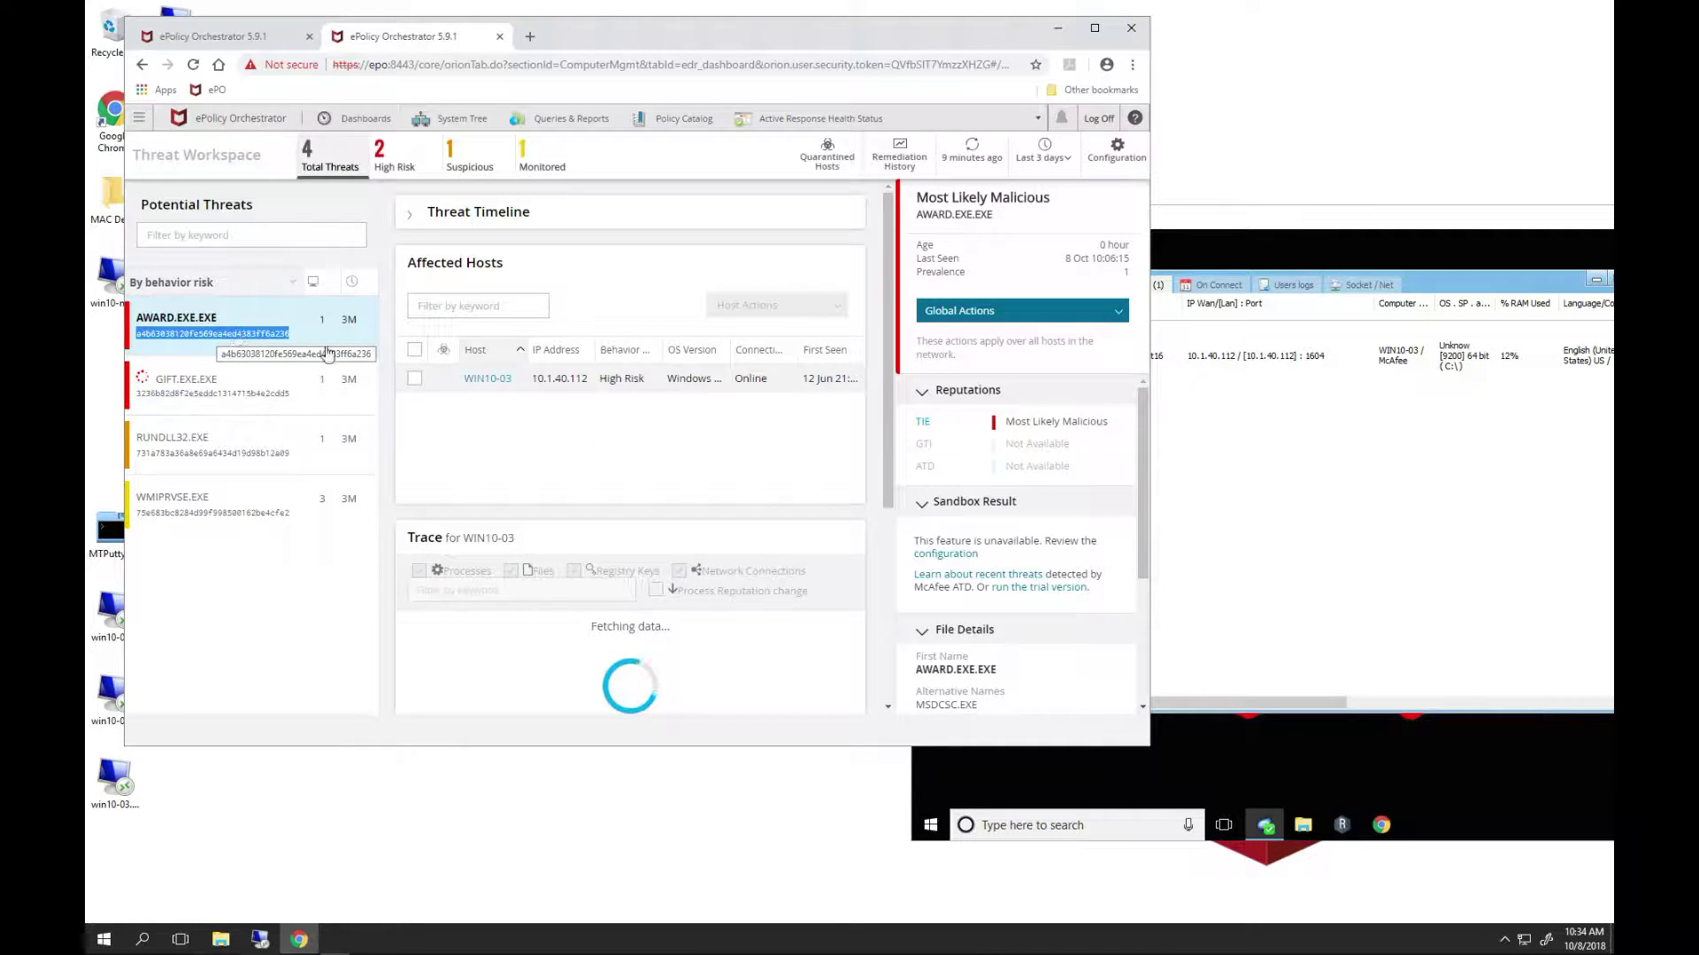
pyautogui.click(414, 380)
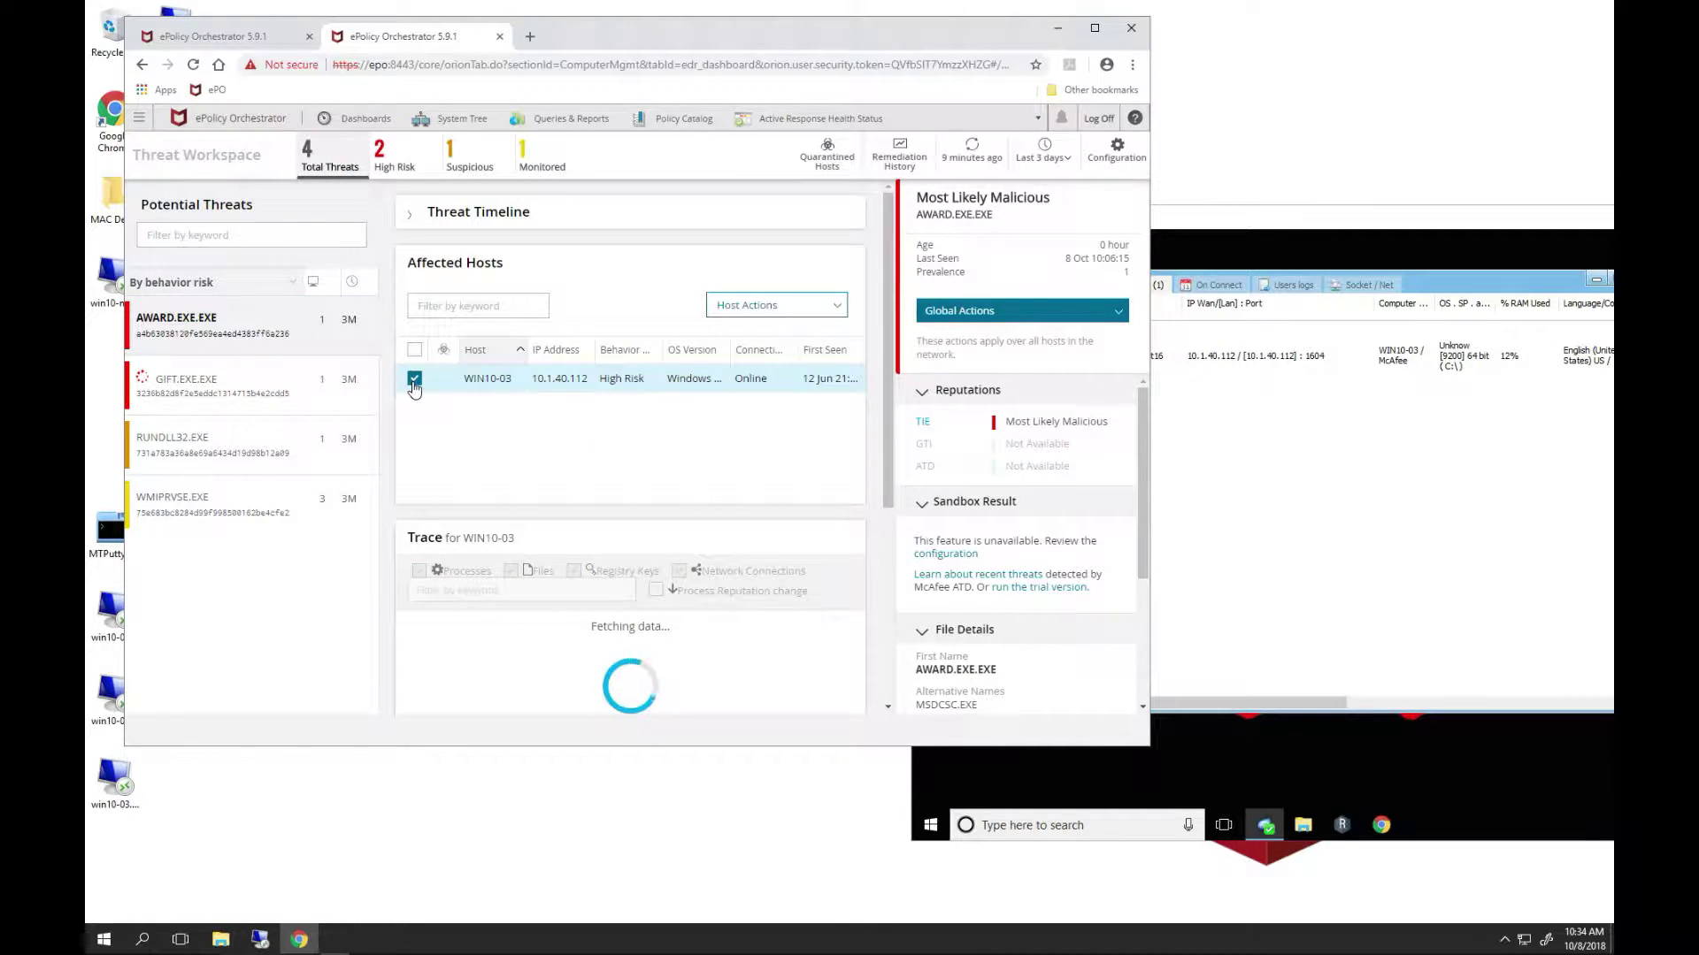
# - Apply the global Make Known Malicious action to AWARD.EXE and confirm it
pyautogui.click(1117, 314)
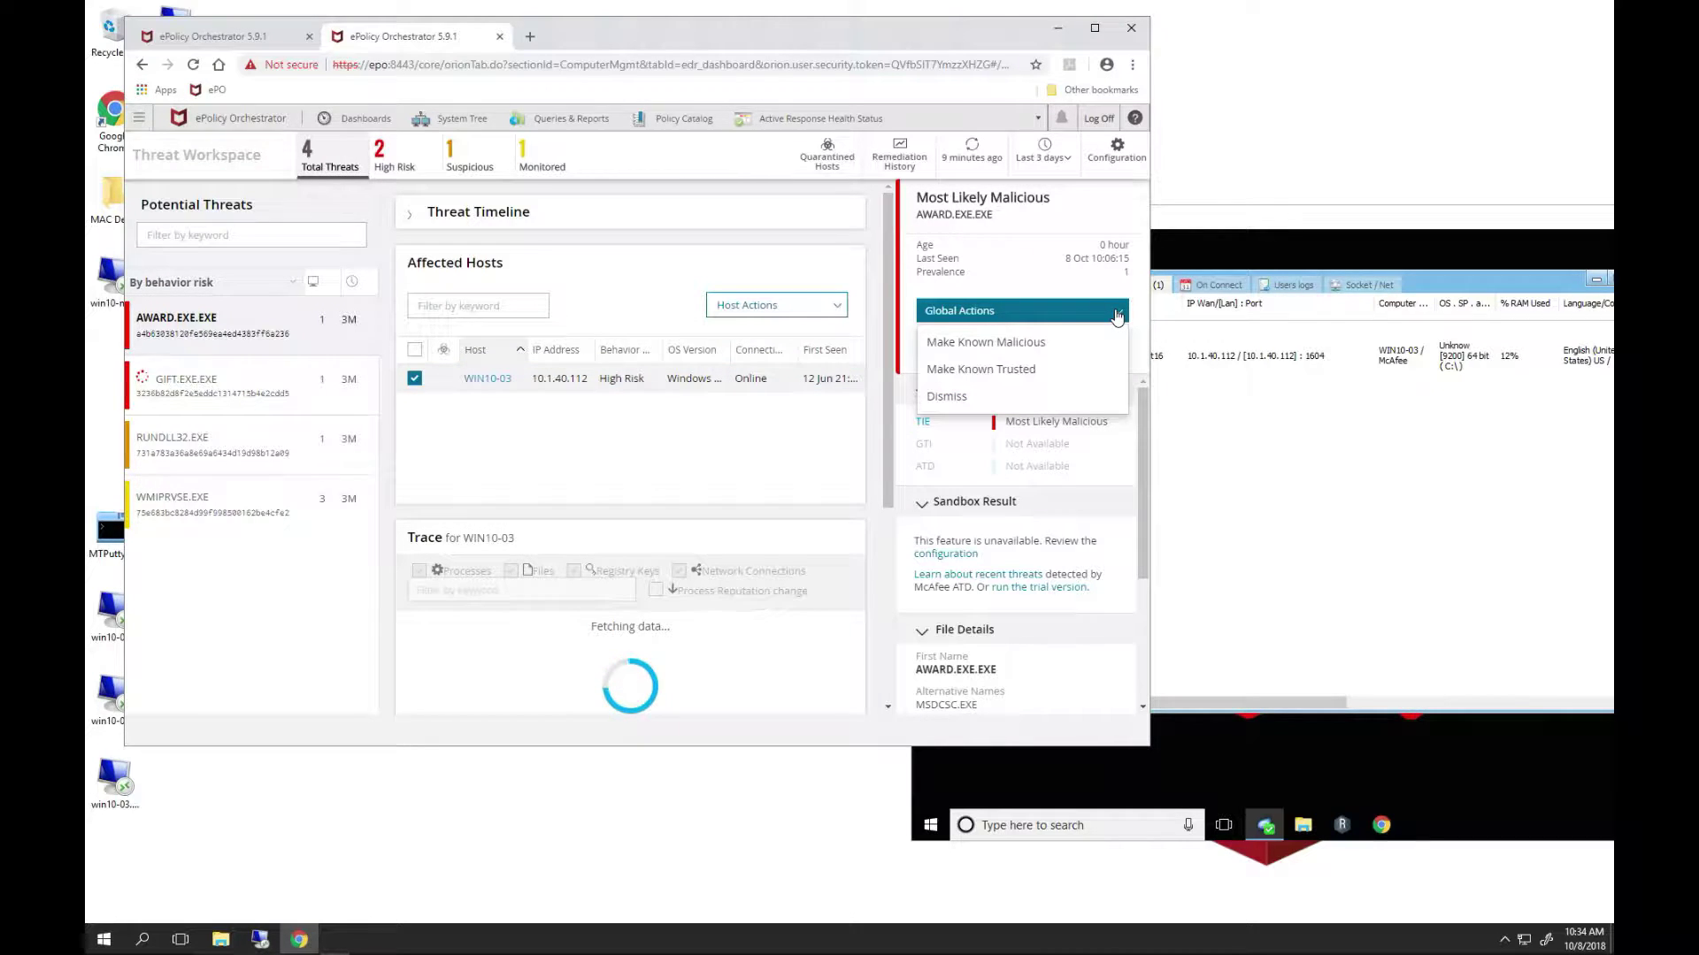
pyautogui.click(1018, 348)
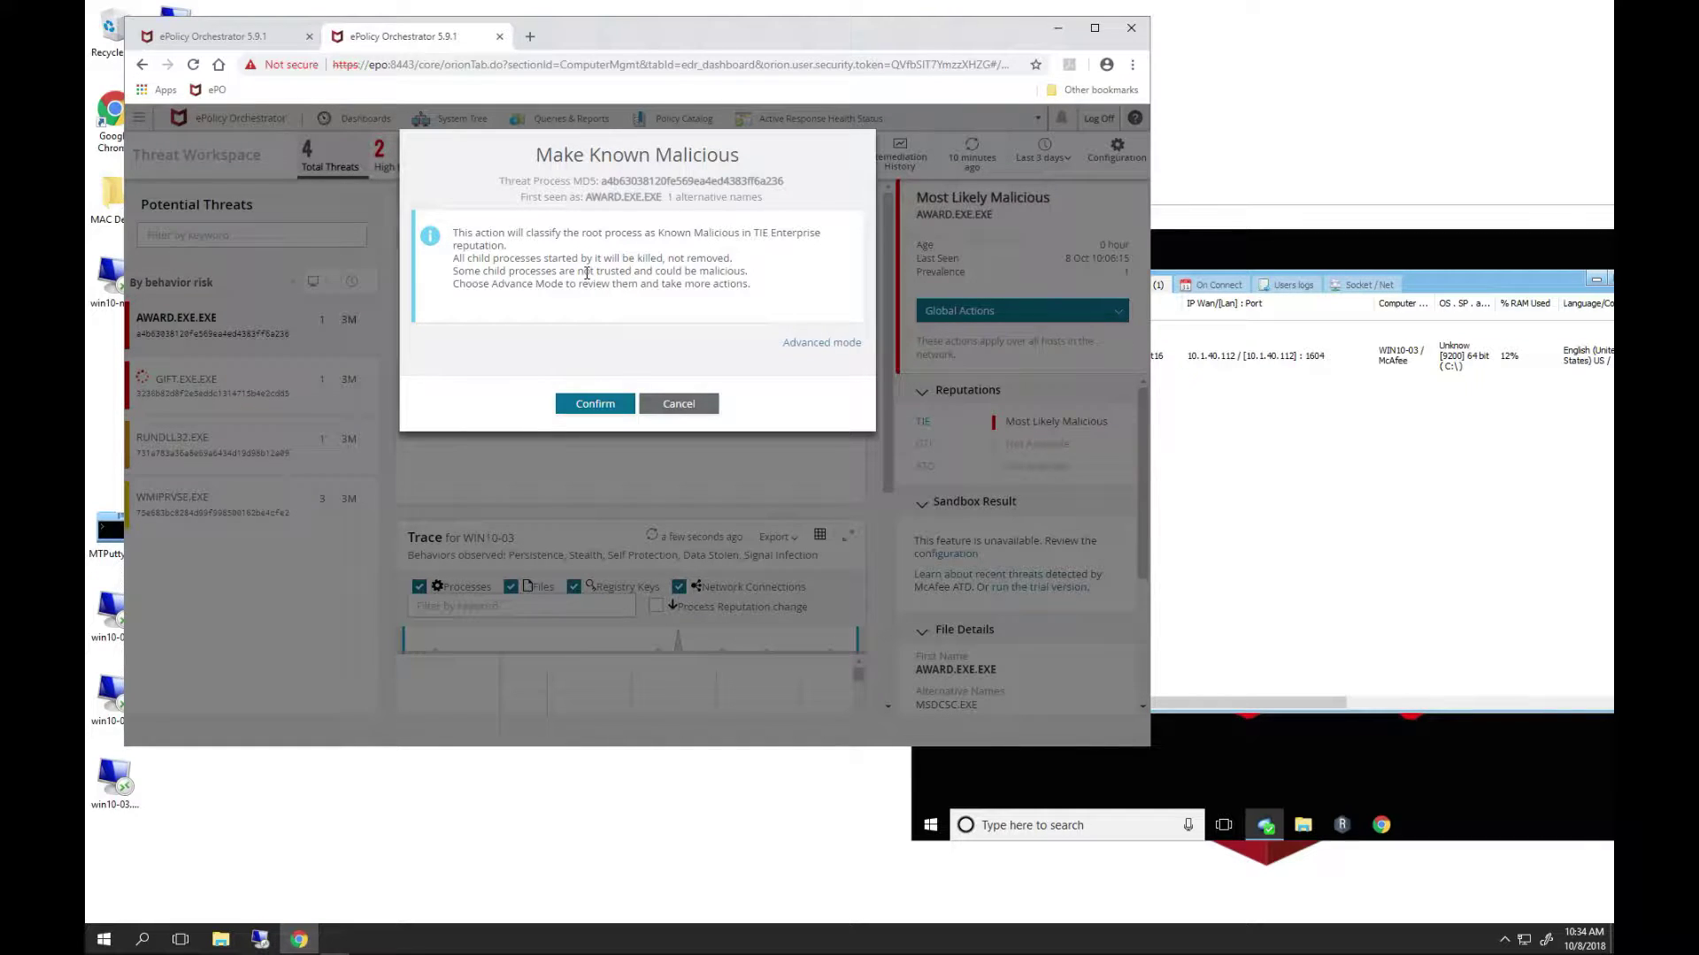
pyautogui.click(598, 405)
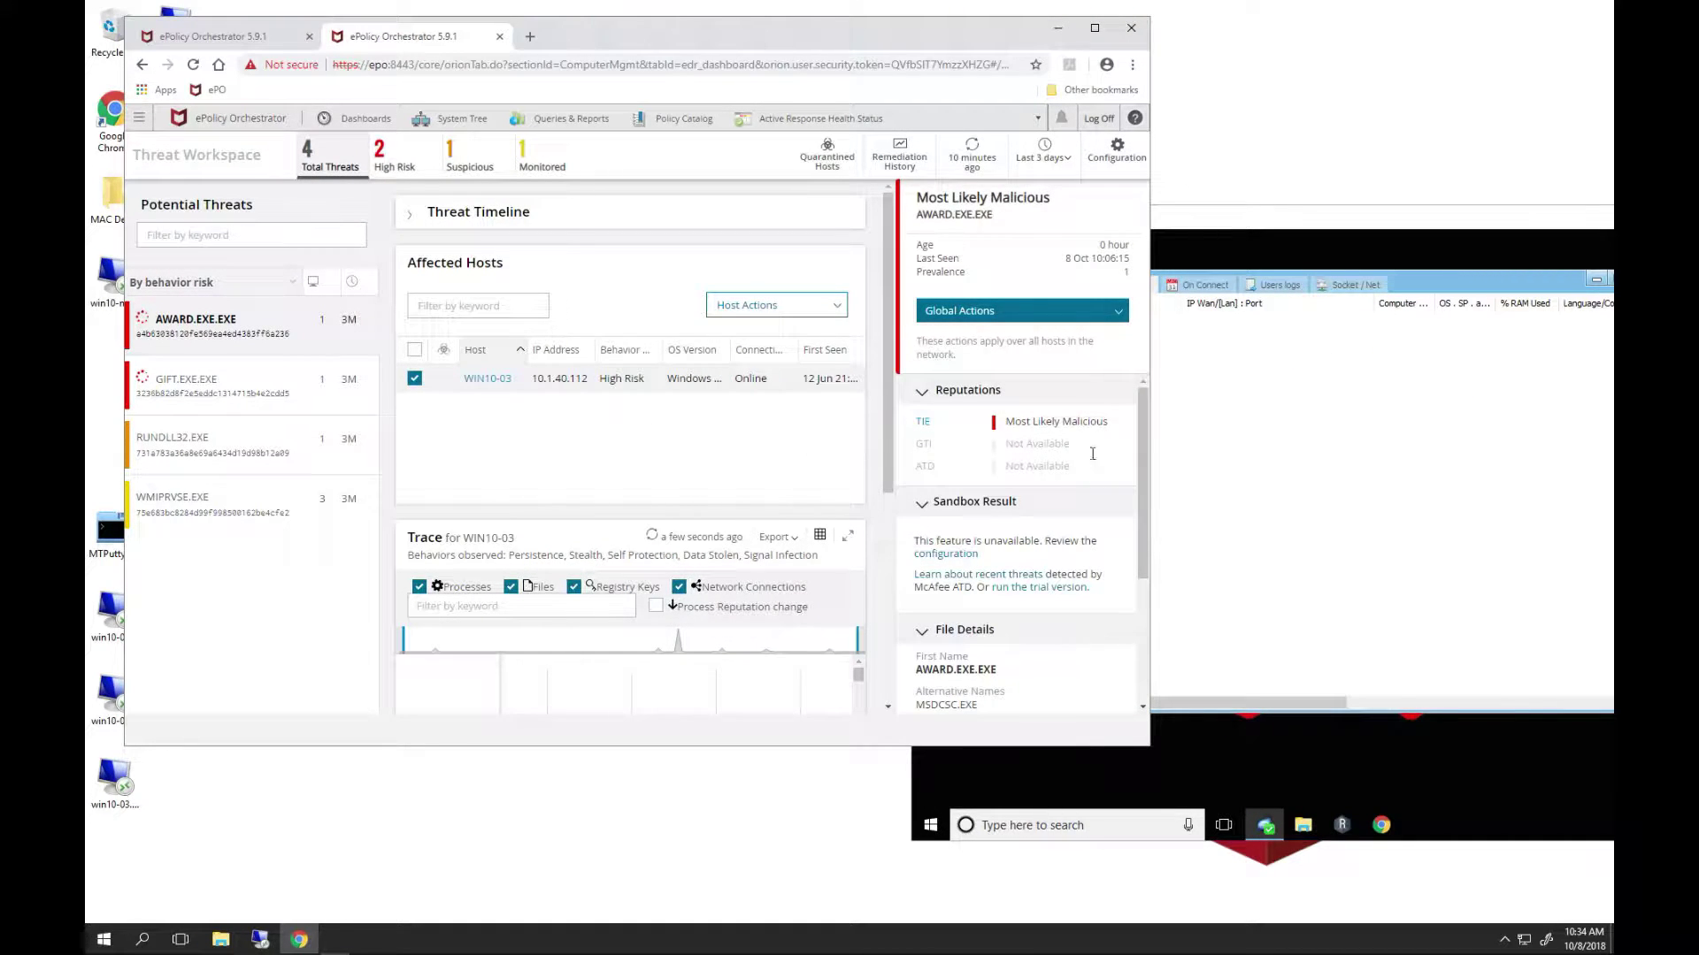
# - Switch to the win10-03 Remote Desktop session from the taskbar
pyautogui.click(1217, 231)
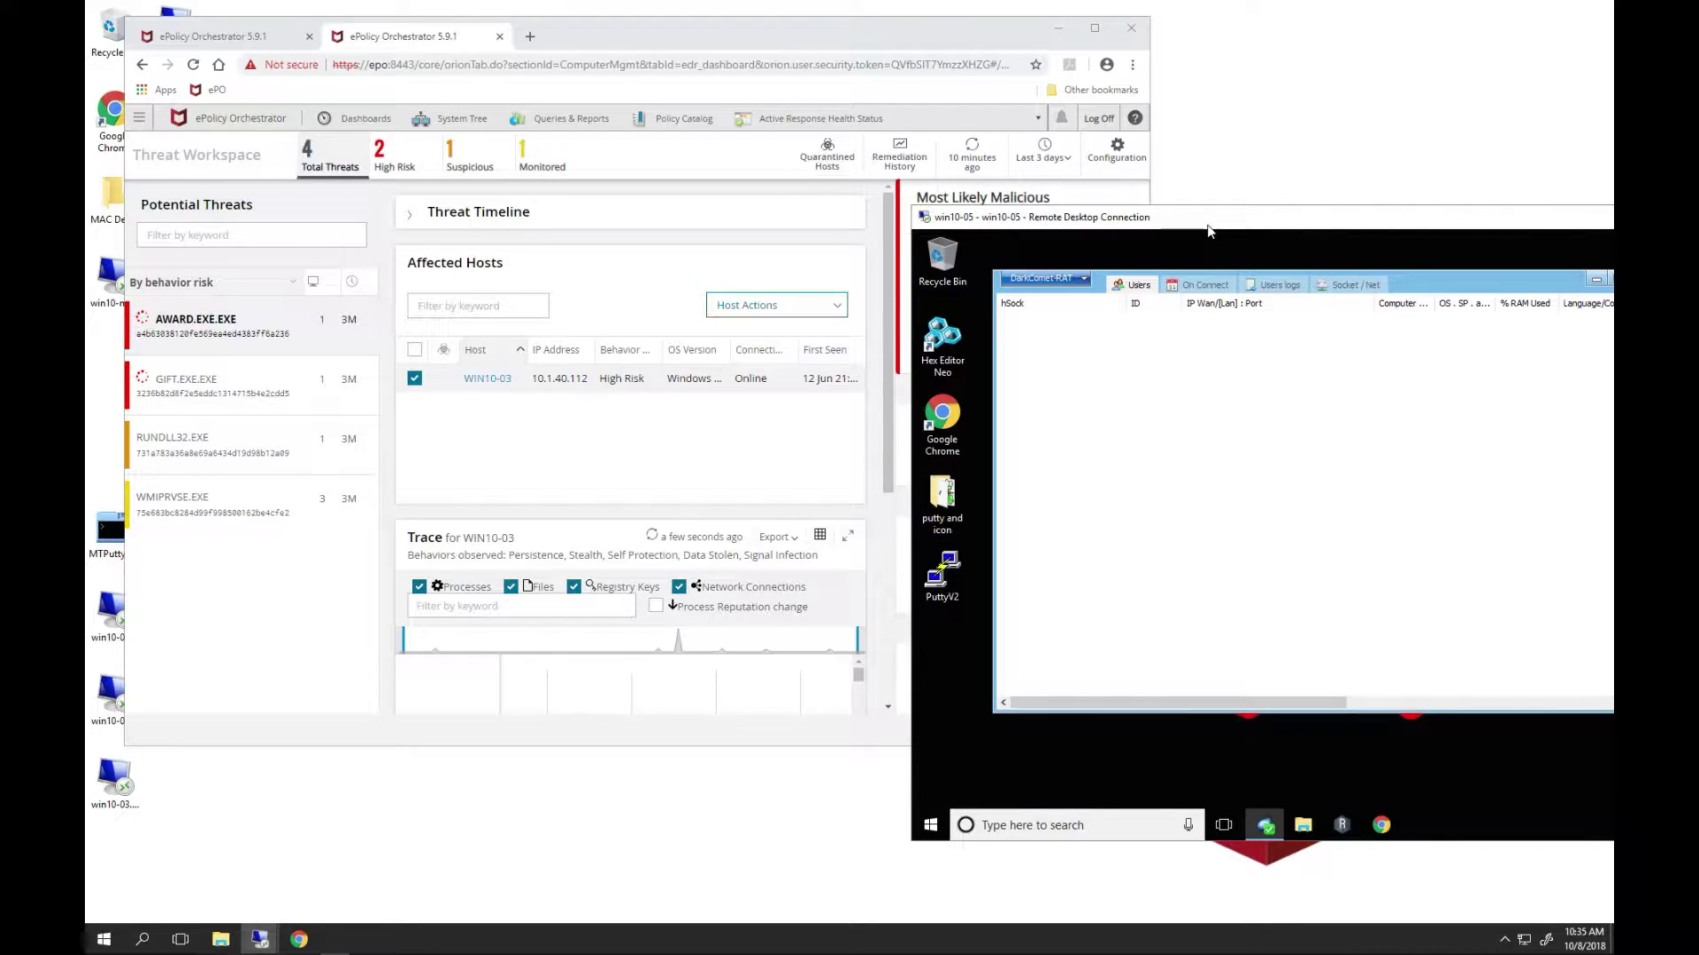
pyautogui.click(260, 939)
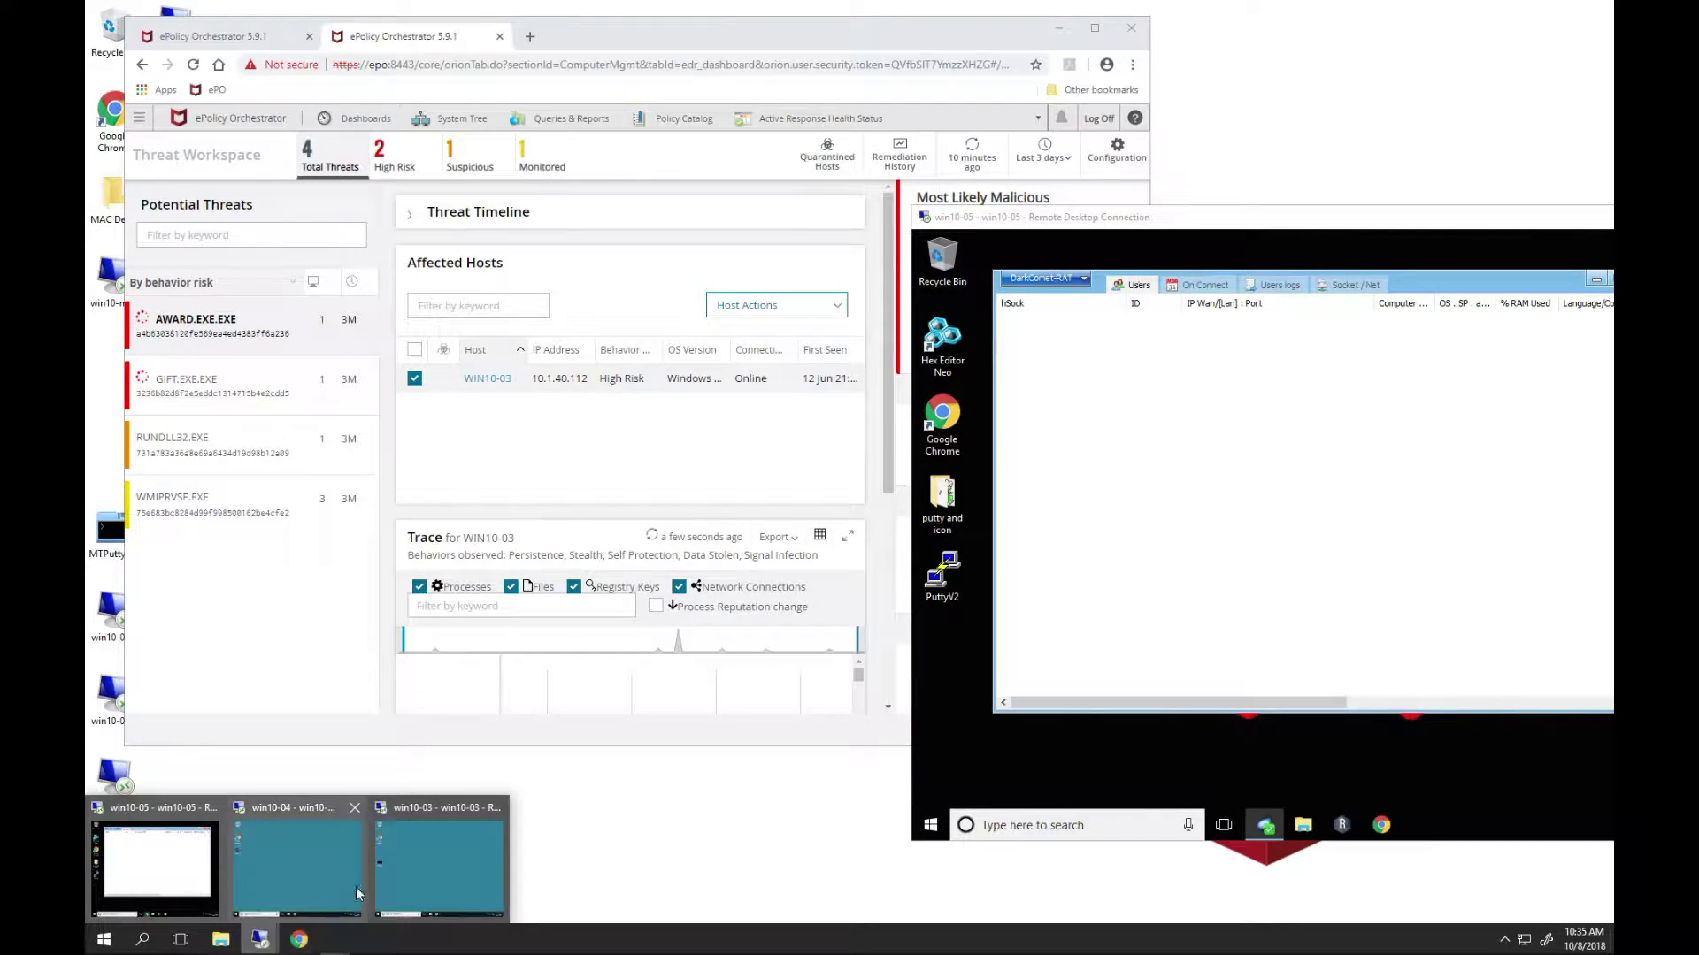
pyautogui.click(412, 868)
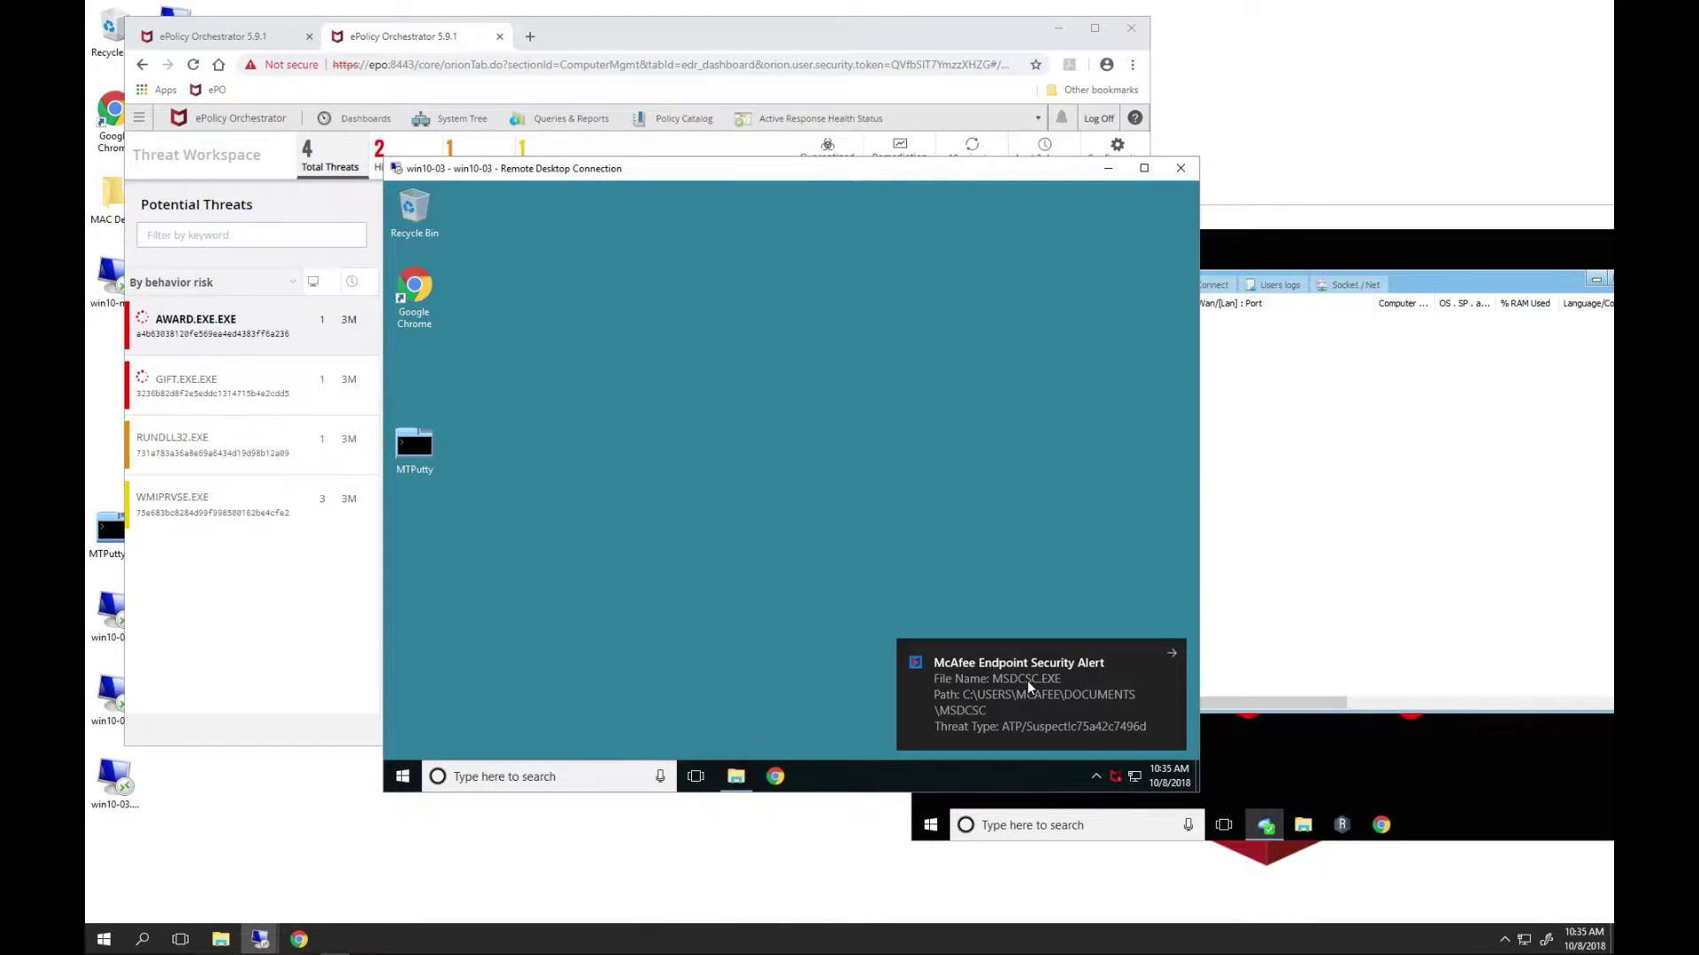
# - Extract the award zip into C:\Demo Tools\award with the archive password and select award.exe
pyautogui.click(736, 776)
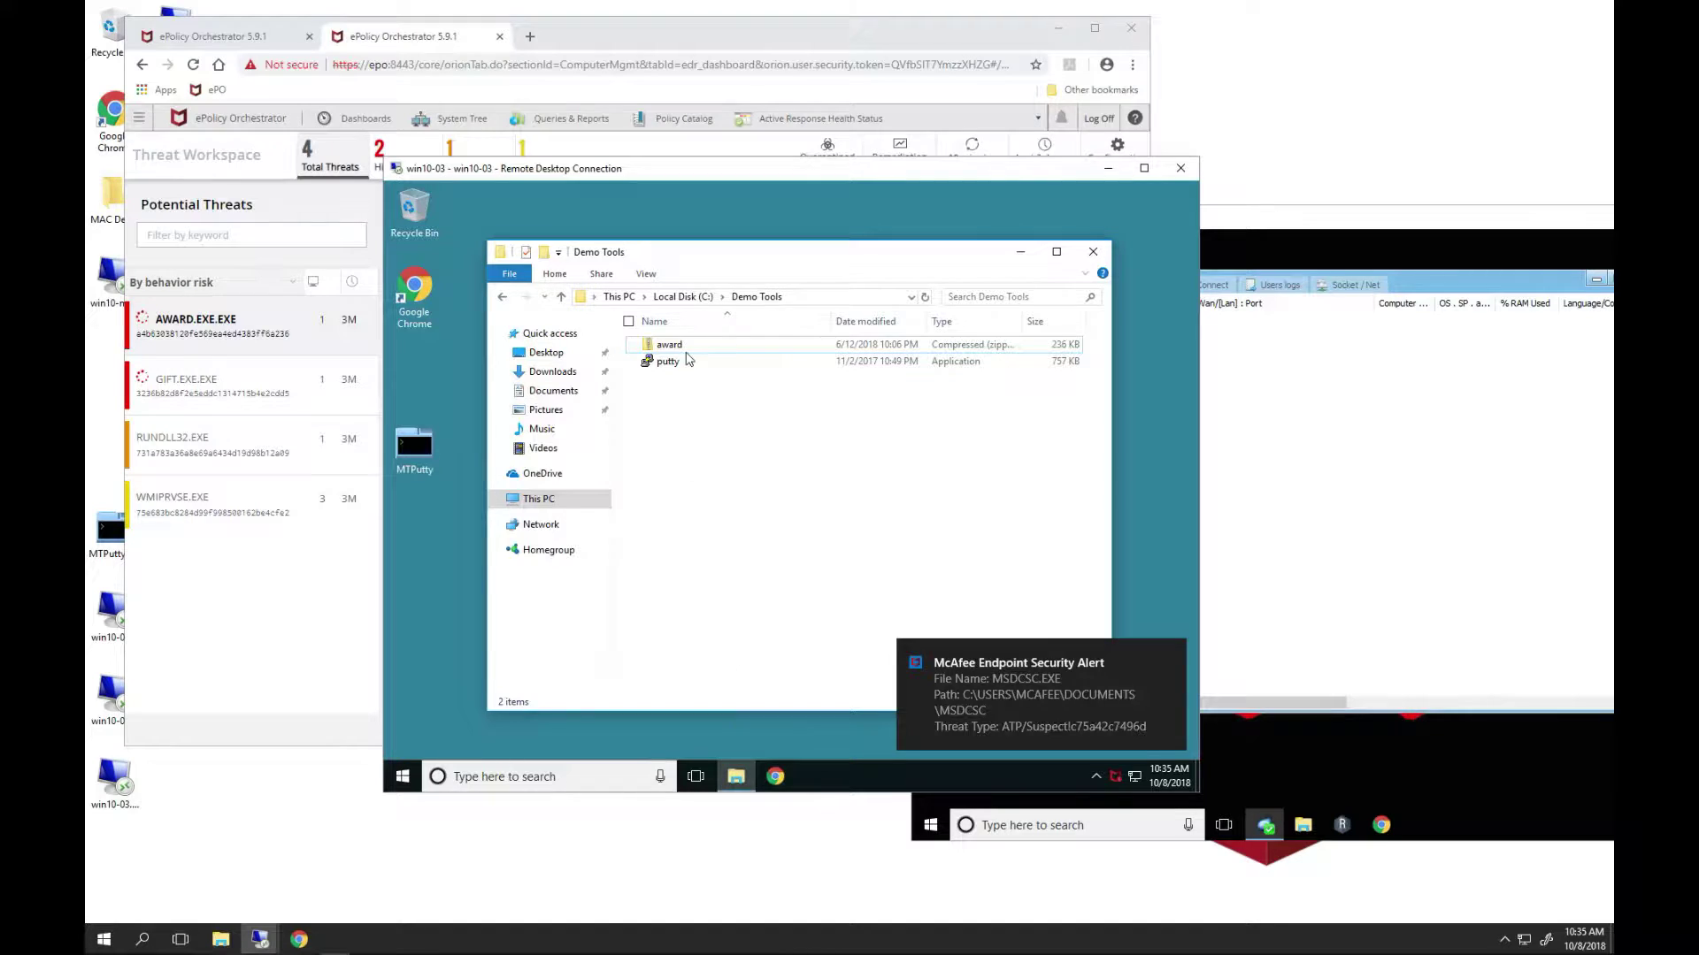
pyautogui.click(670, 345)
pyautogui.rightClick(669, 346)
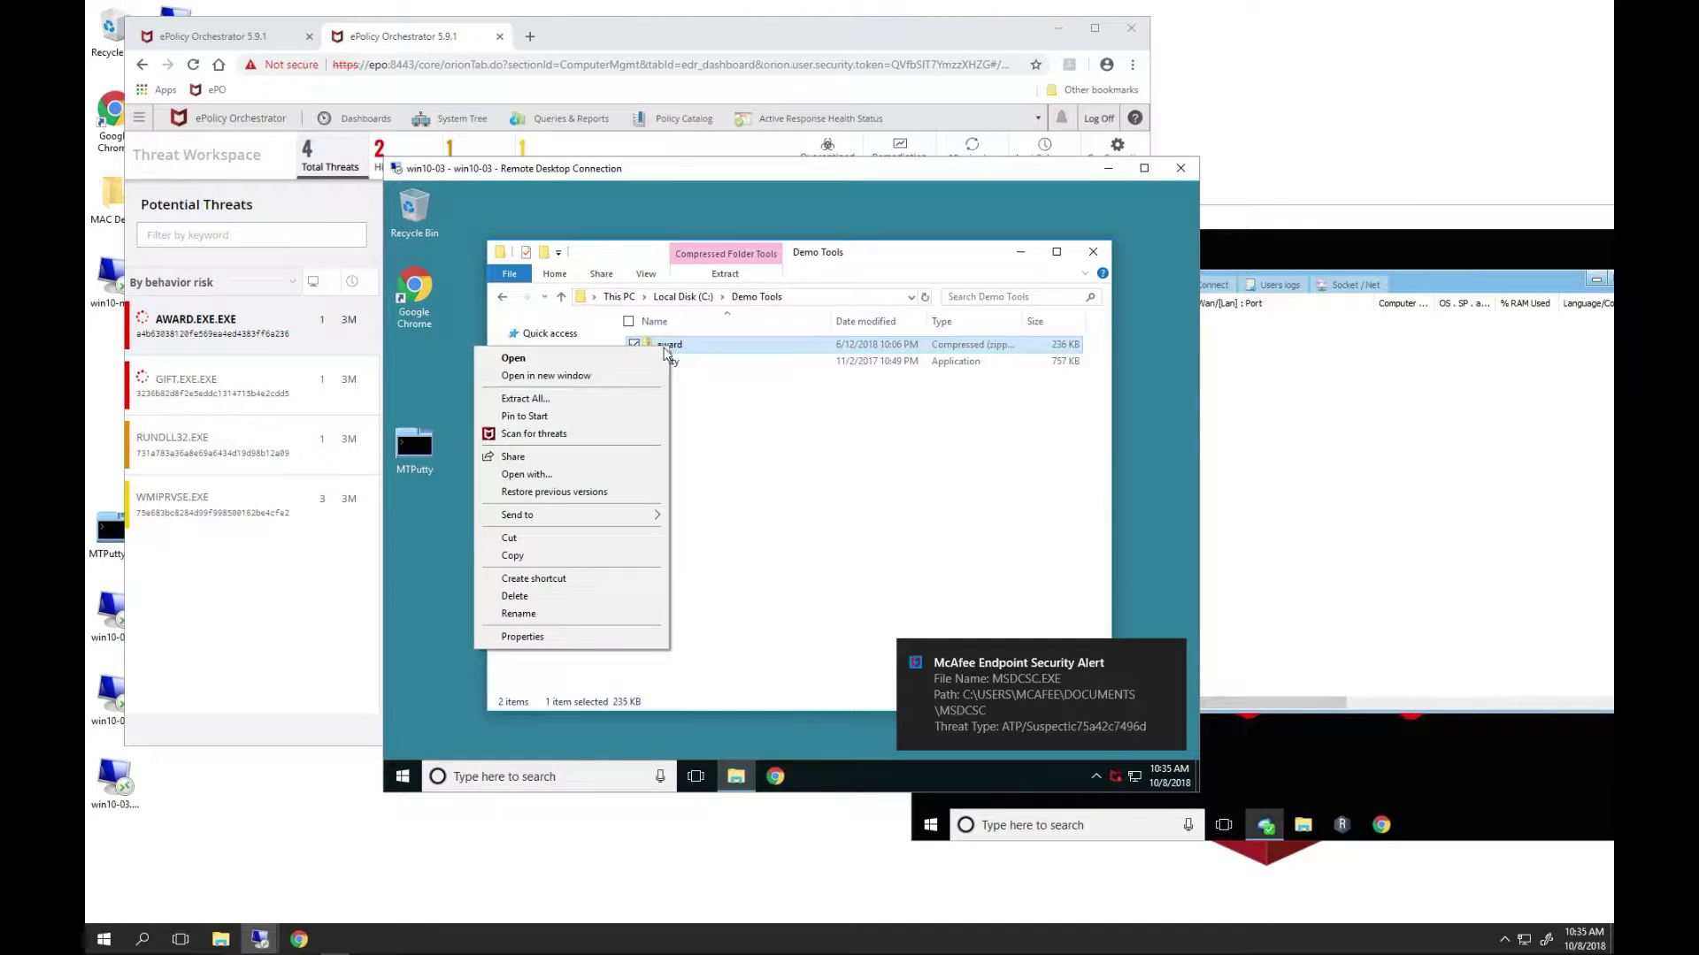
pyautogui.click(560, 400)
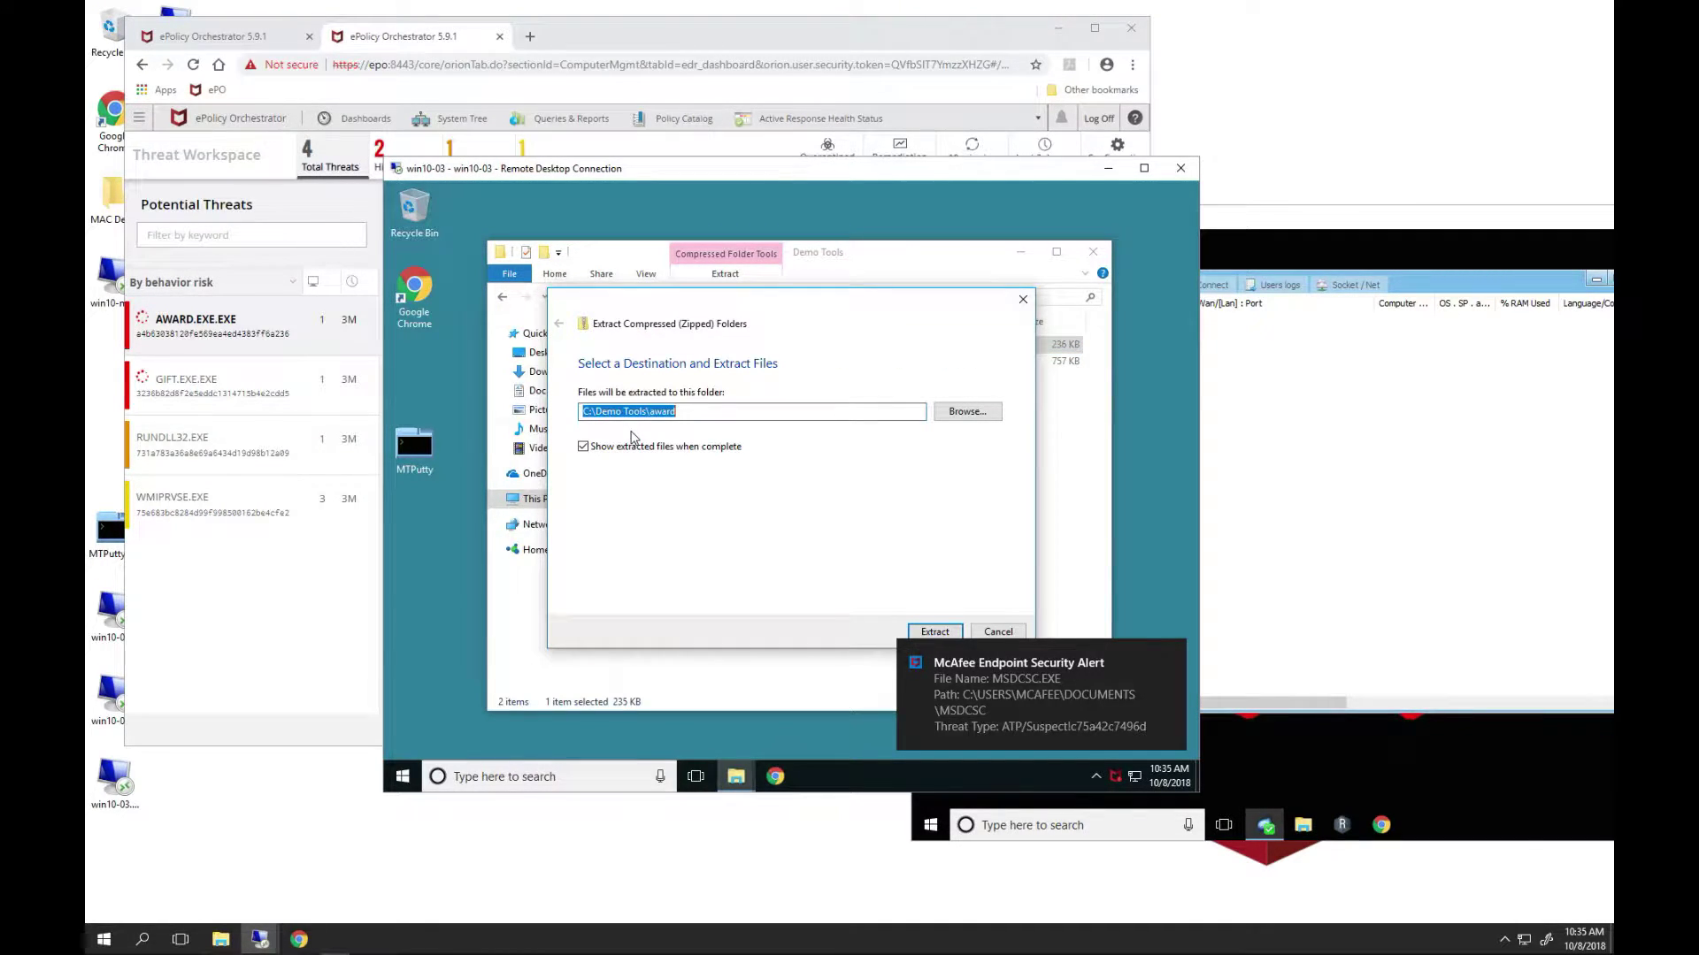
pyautogui.click(936, 633)
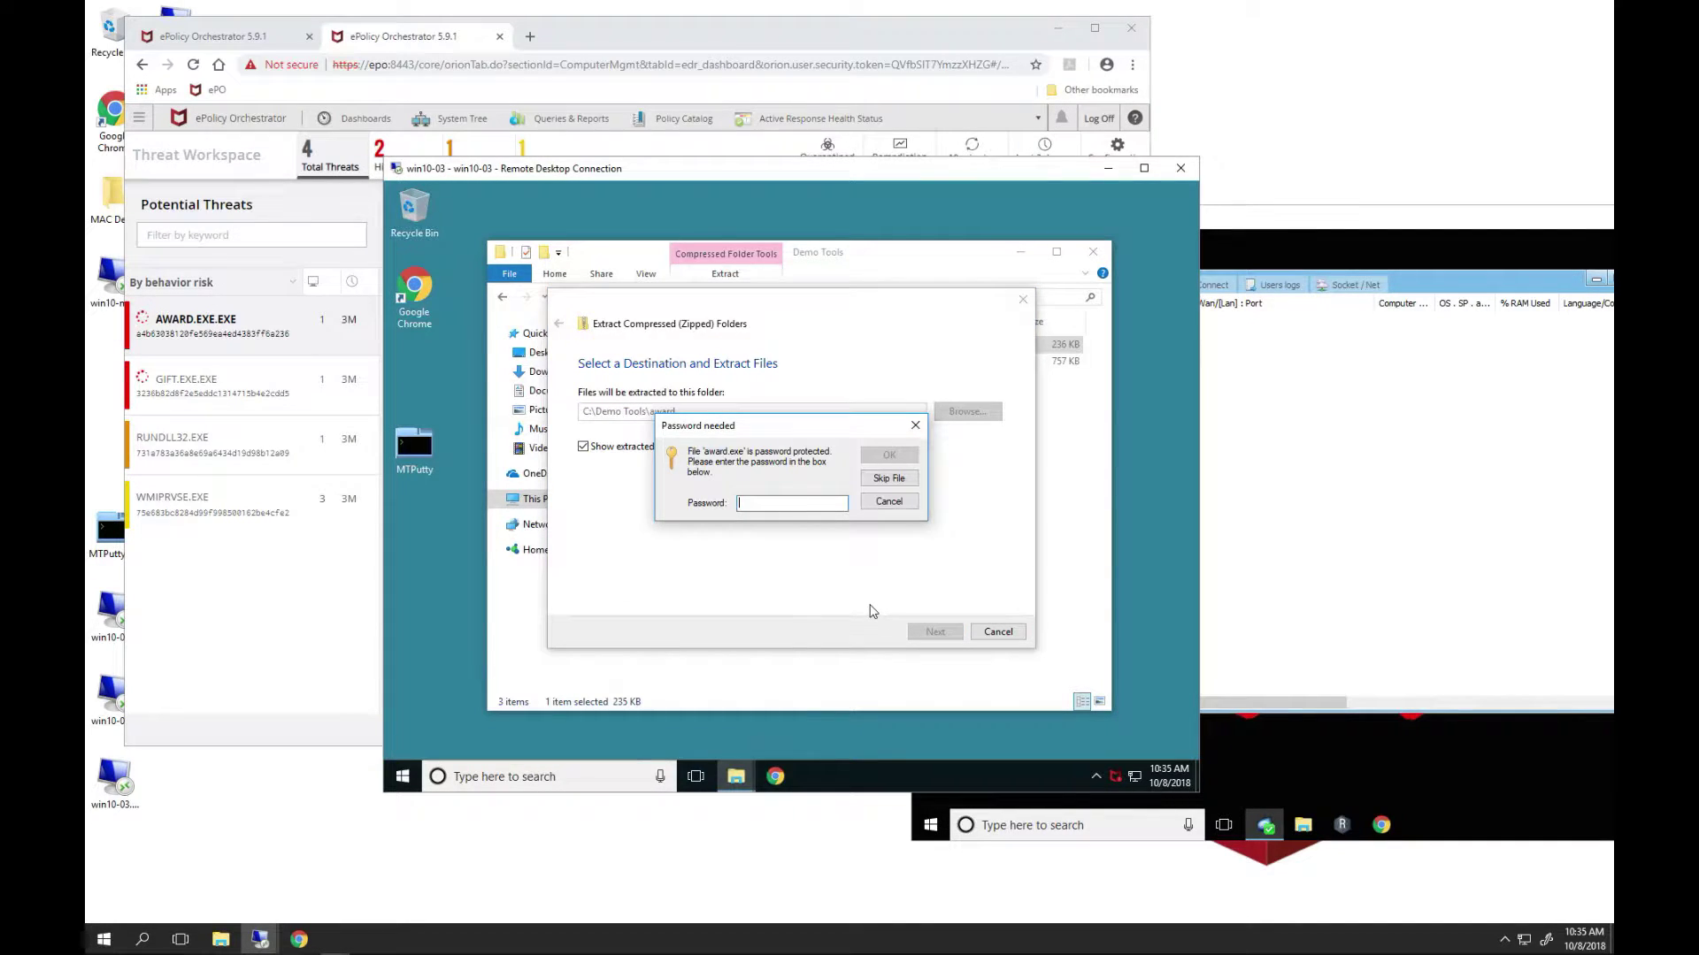
pyautogui.write('1234')
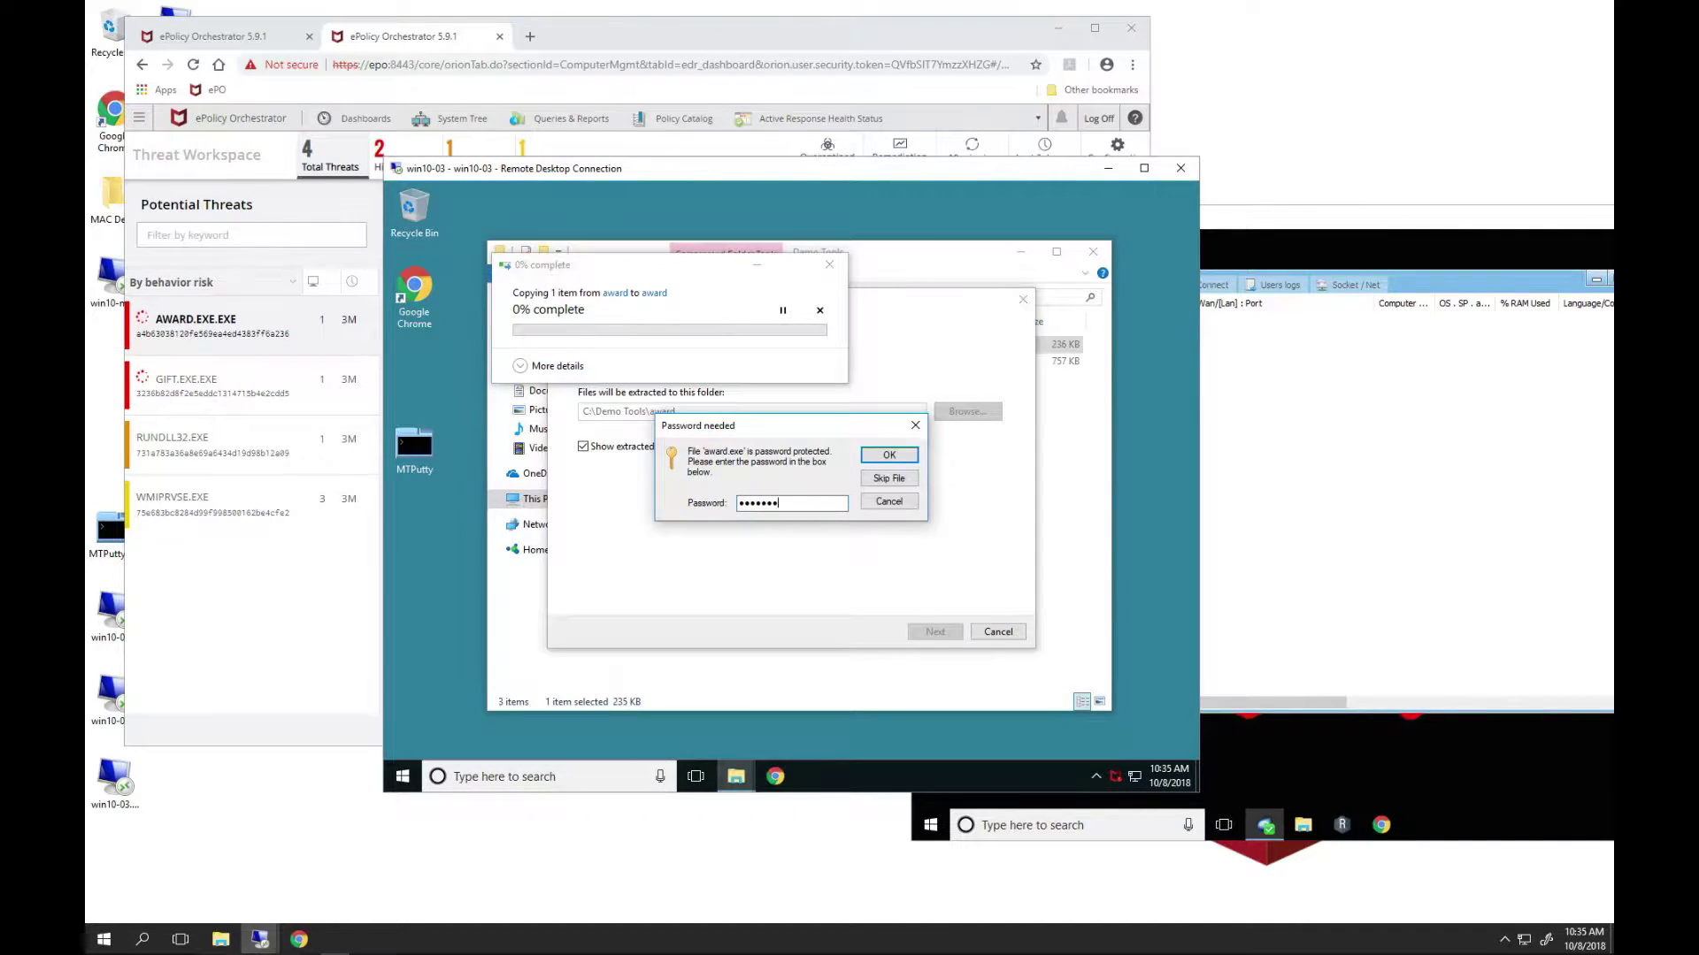
pyautogui.click(888, 455)
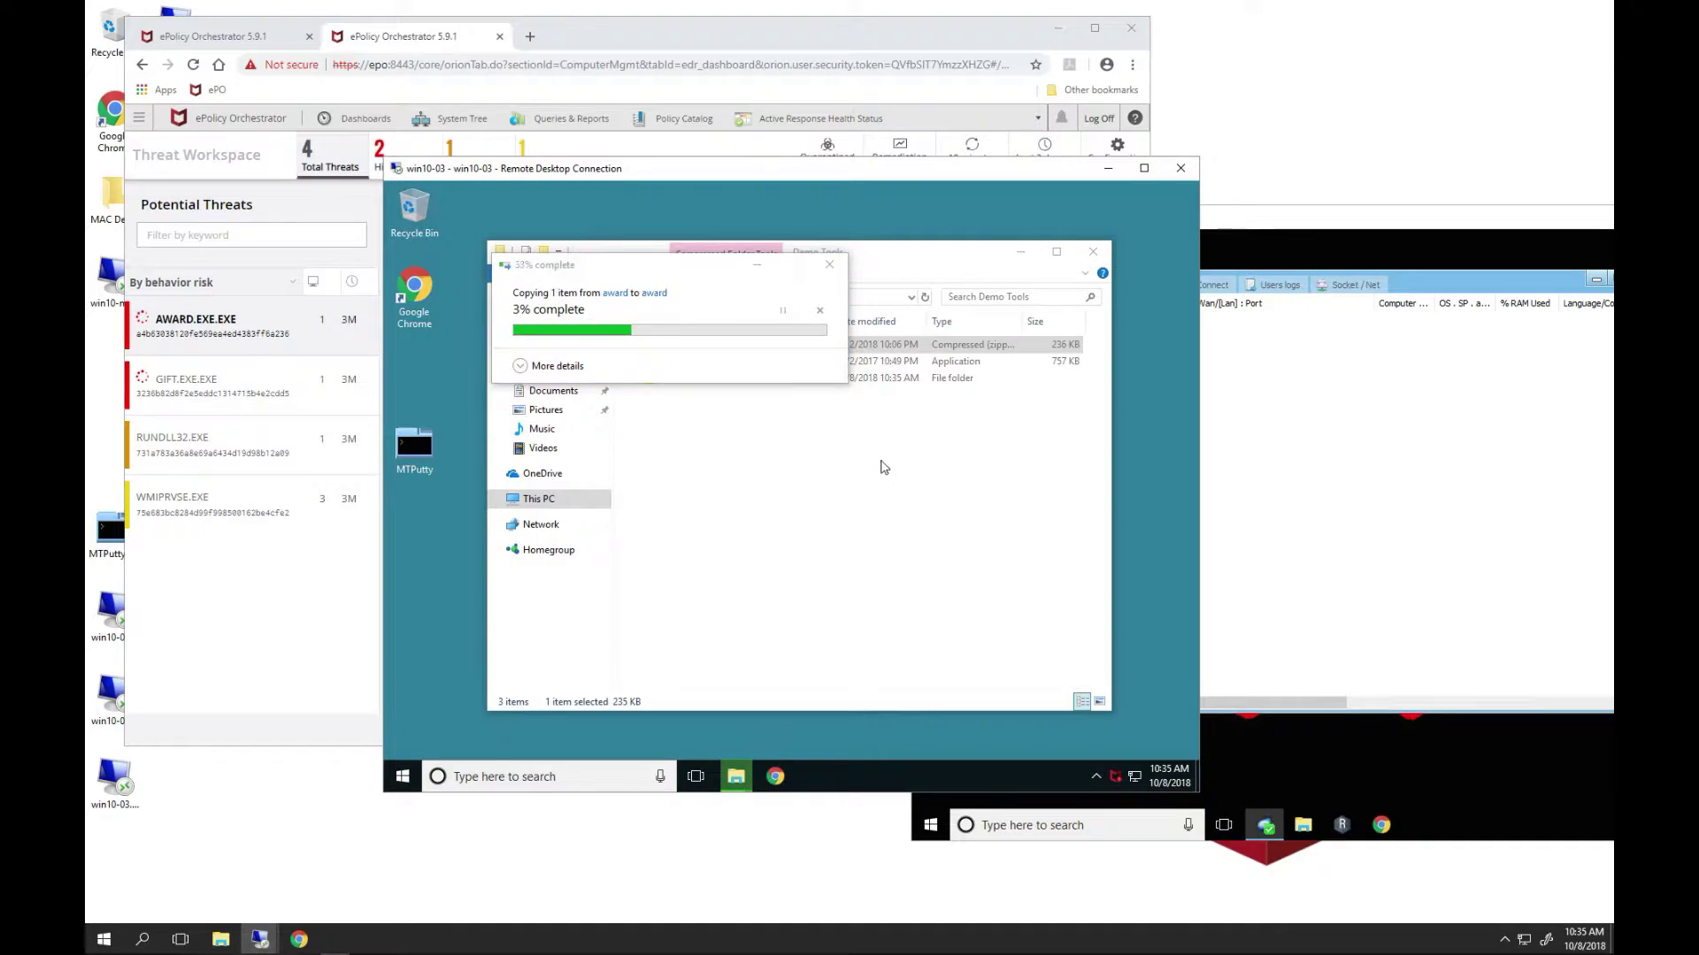
pyautogui.click(689, 370)
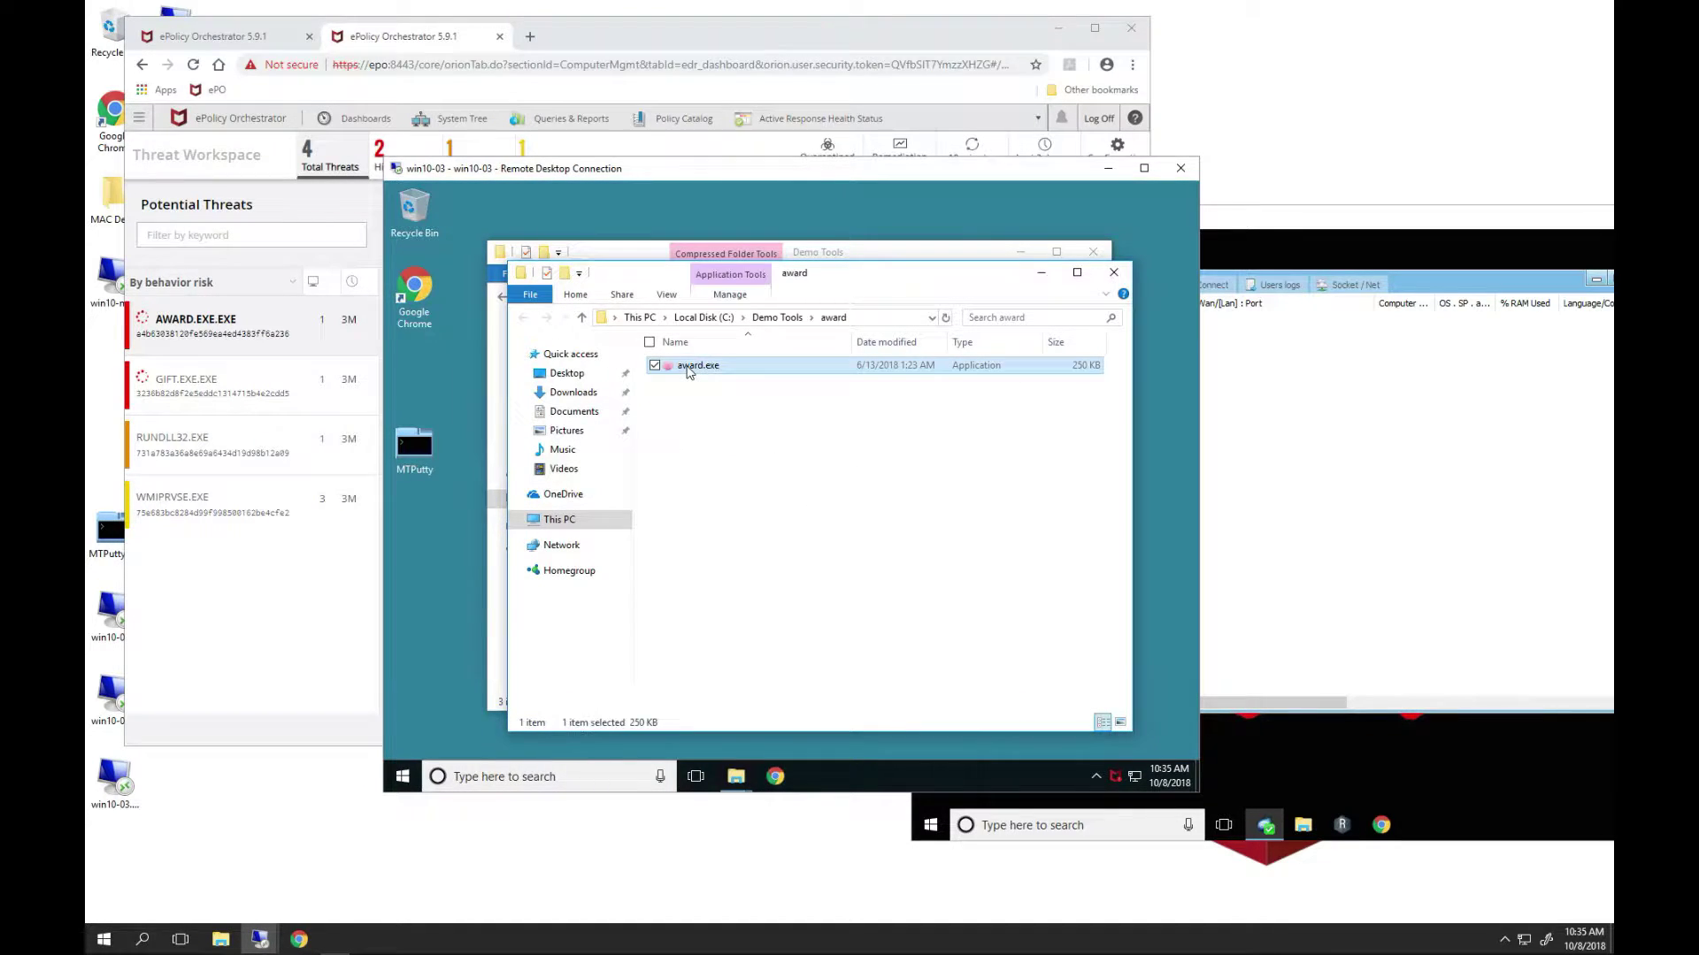
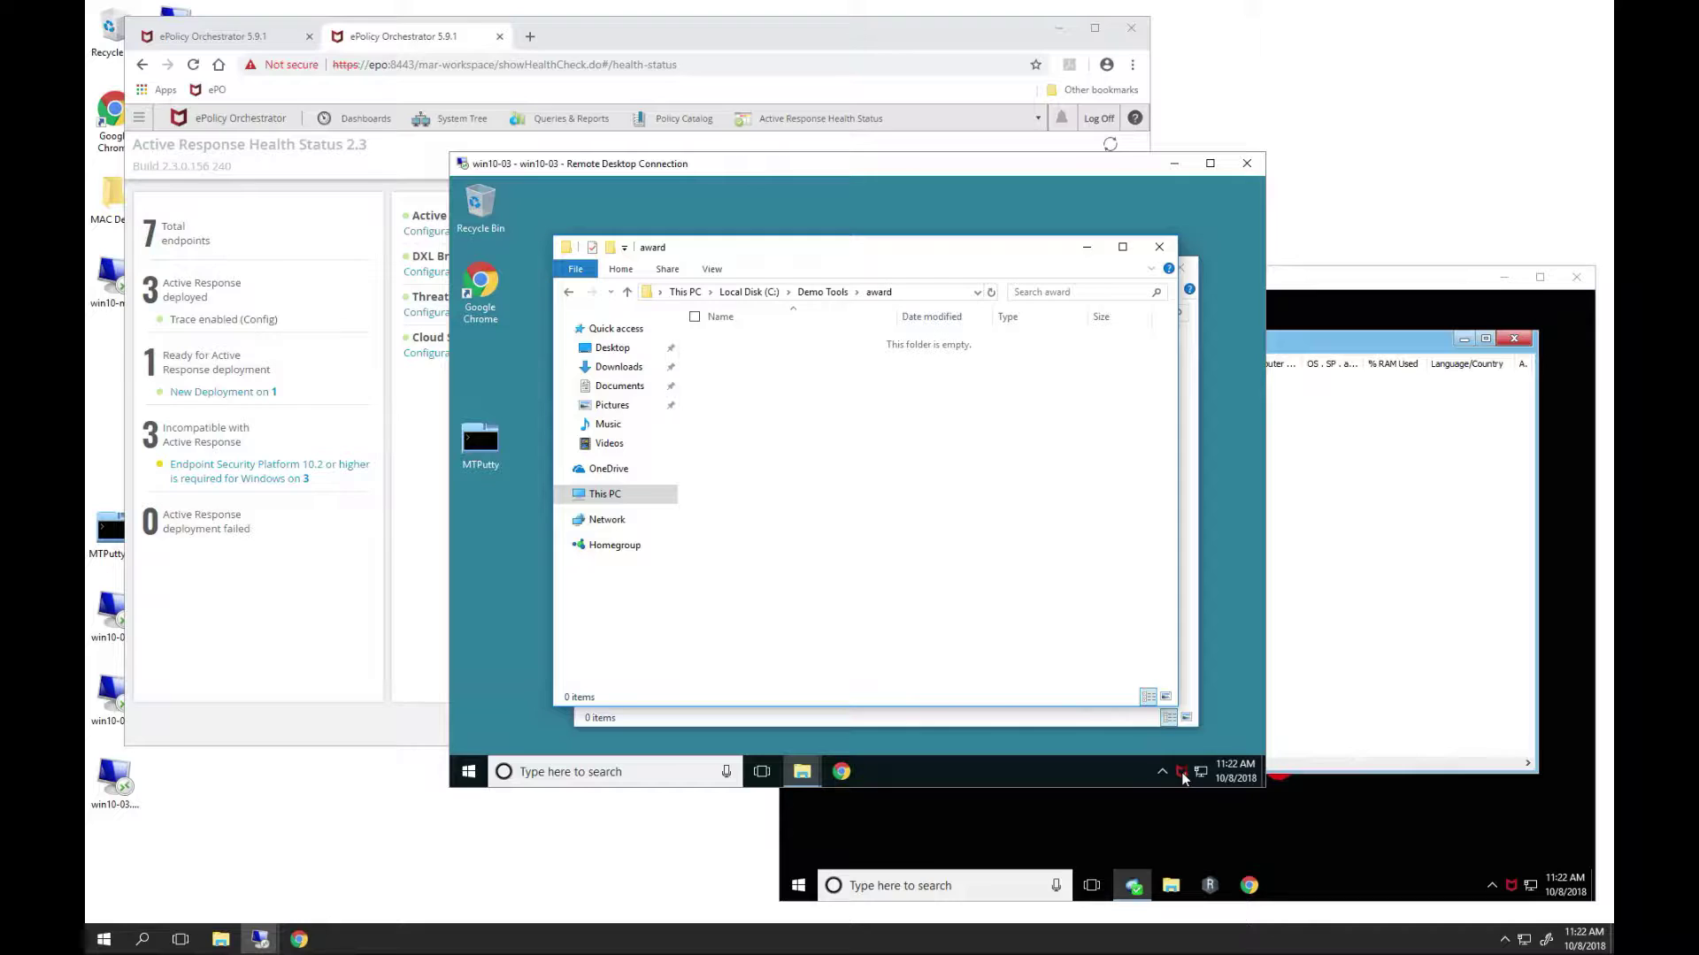
# - Open the McAfee Endpoint Security status console from the tray icon on the win10-03 endpoint
pyautogui.rightClick(1181, 773)
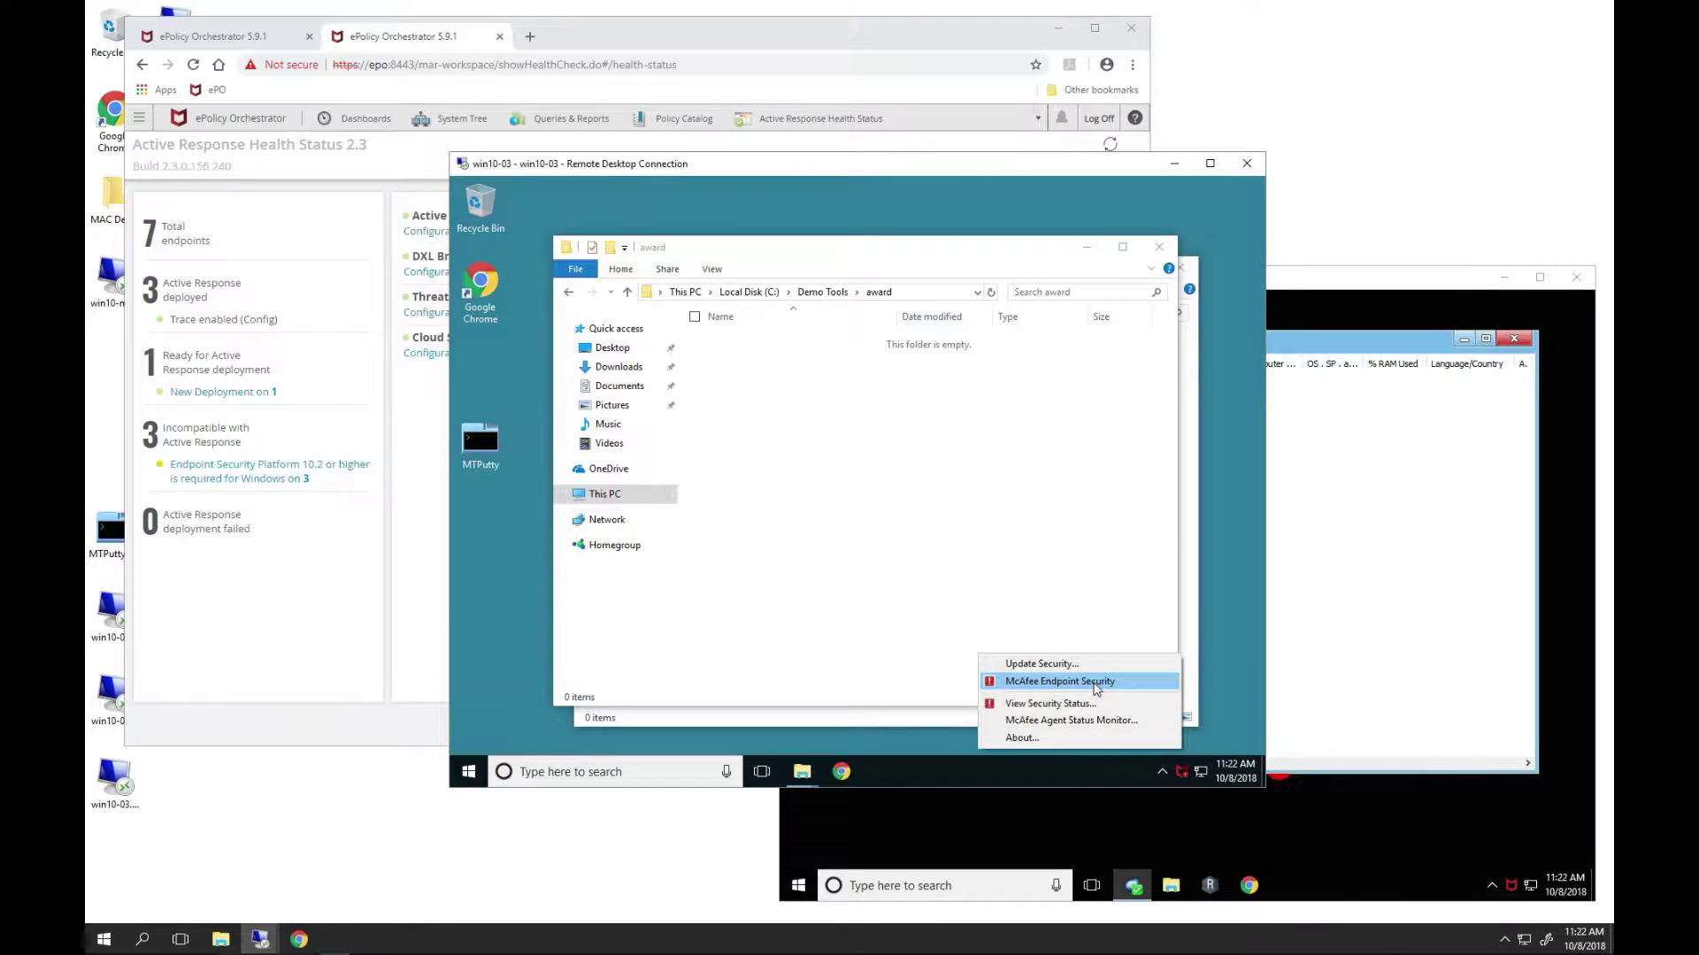
pyautogui.click(1094, 683)
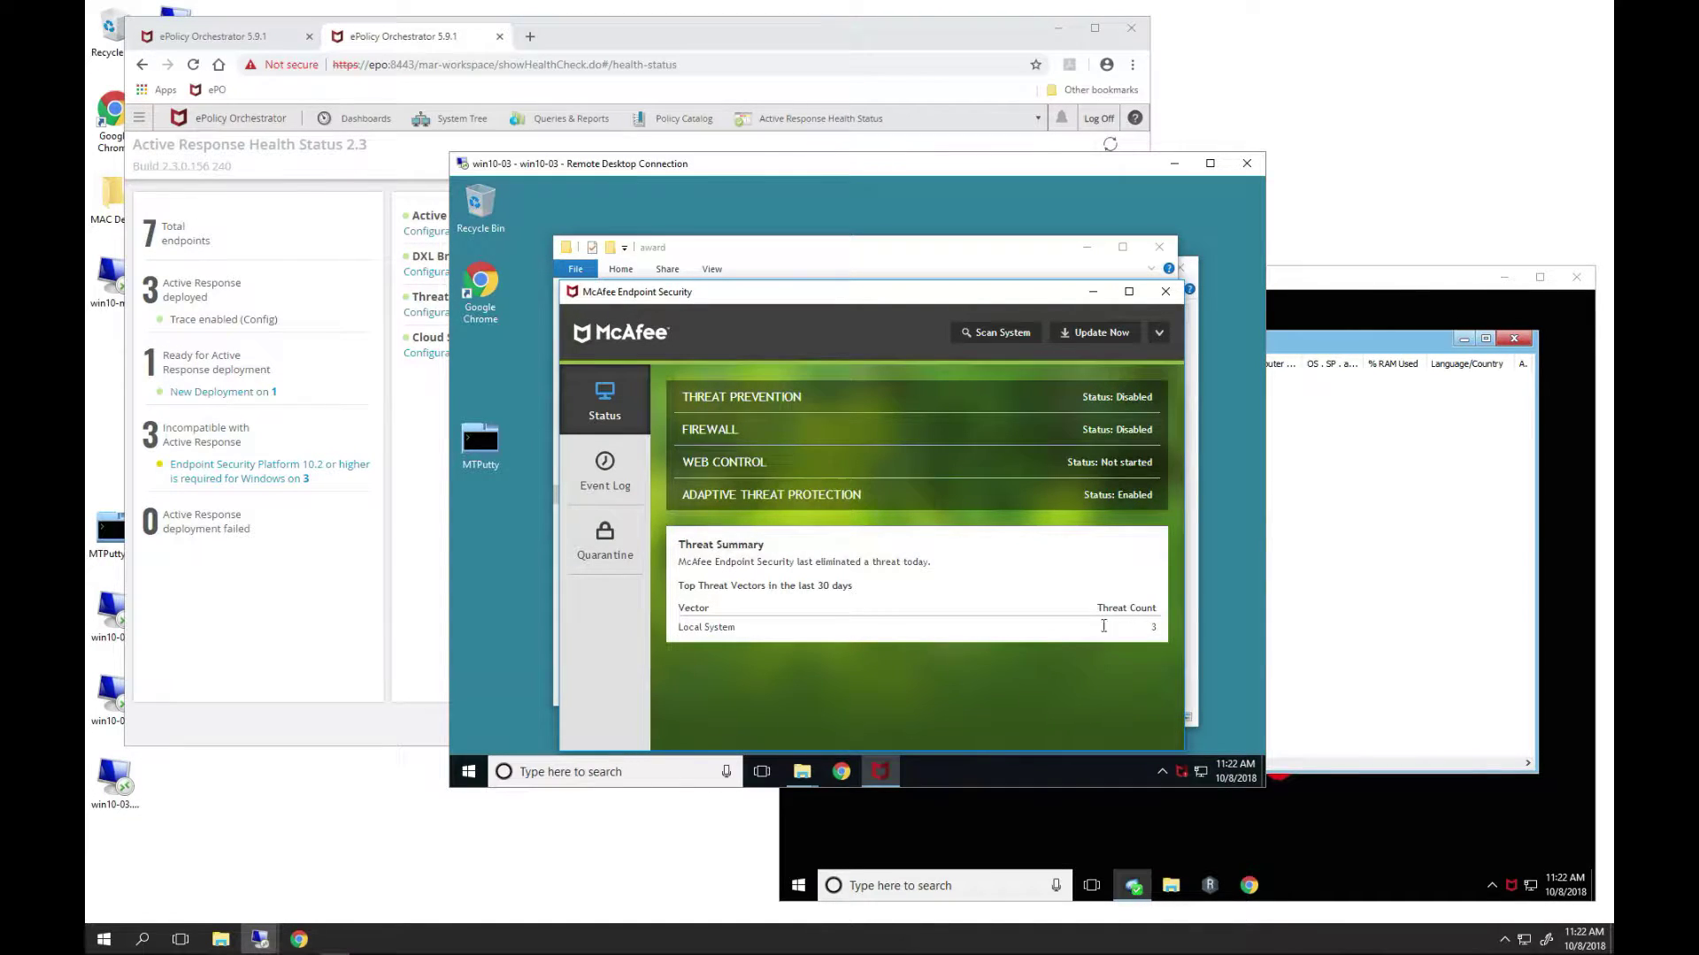
# - Show the Event Log entry for AWARD.EXE cleaned, highlighting its Known Malicious reputation and threat details
pyautogui.click(604, 462)
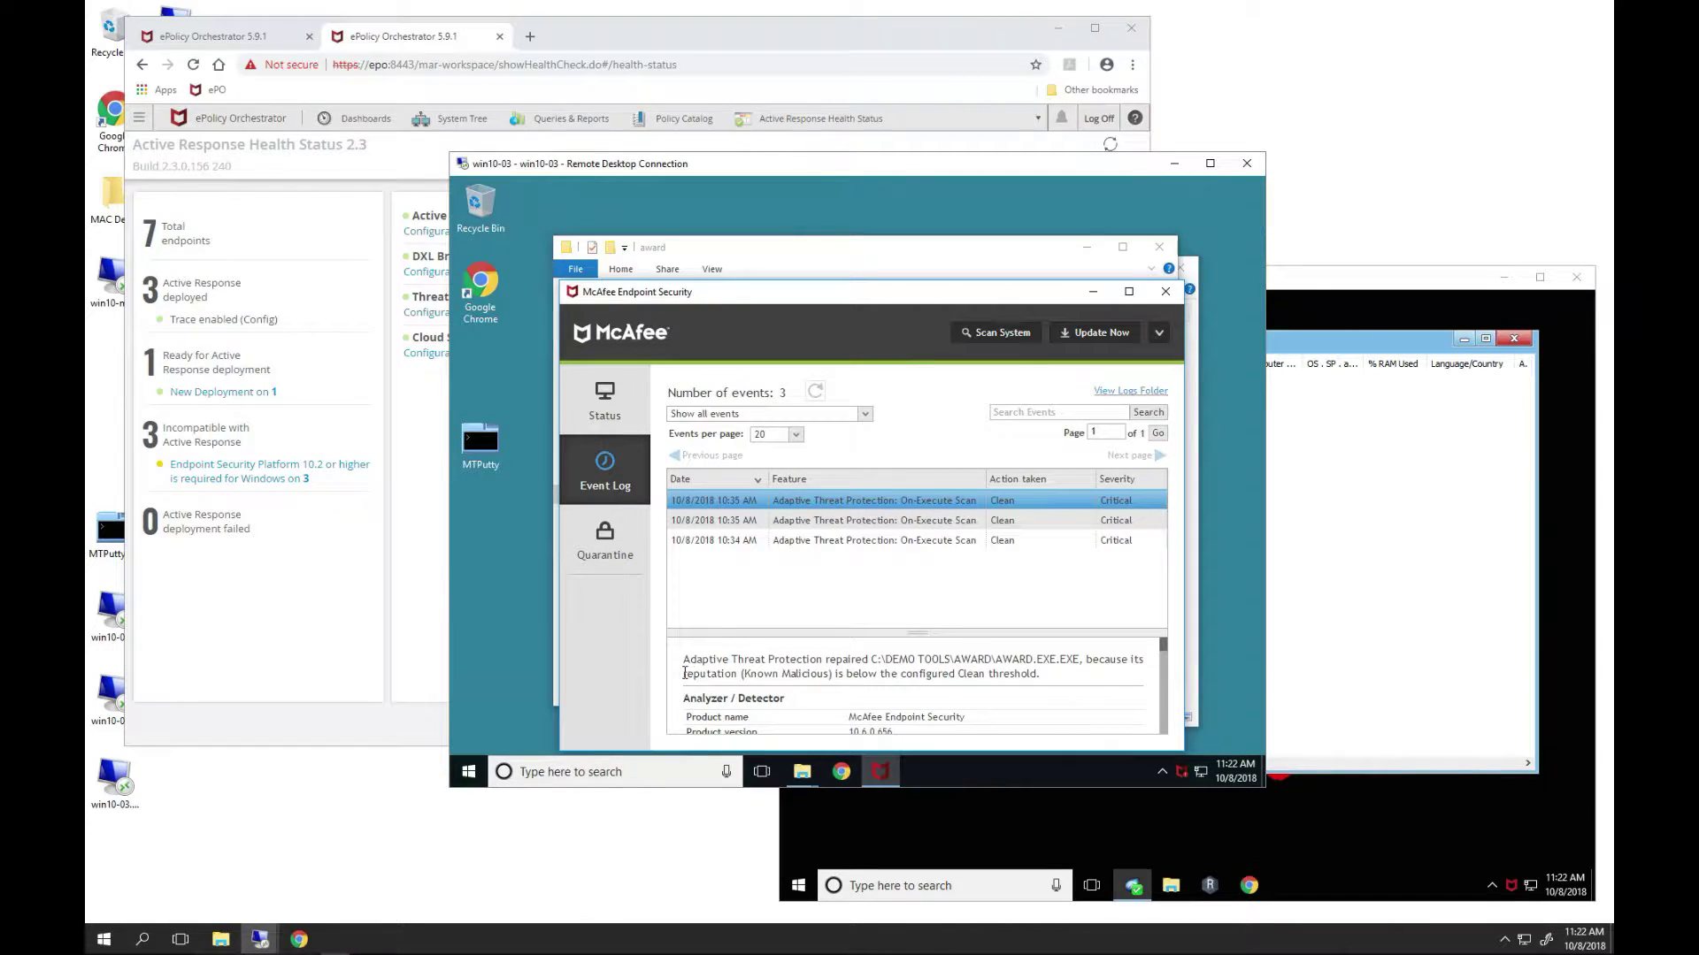
pyautogui.moveTo(685, 674); pyautogui.dragTo(836, 675)
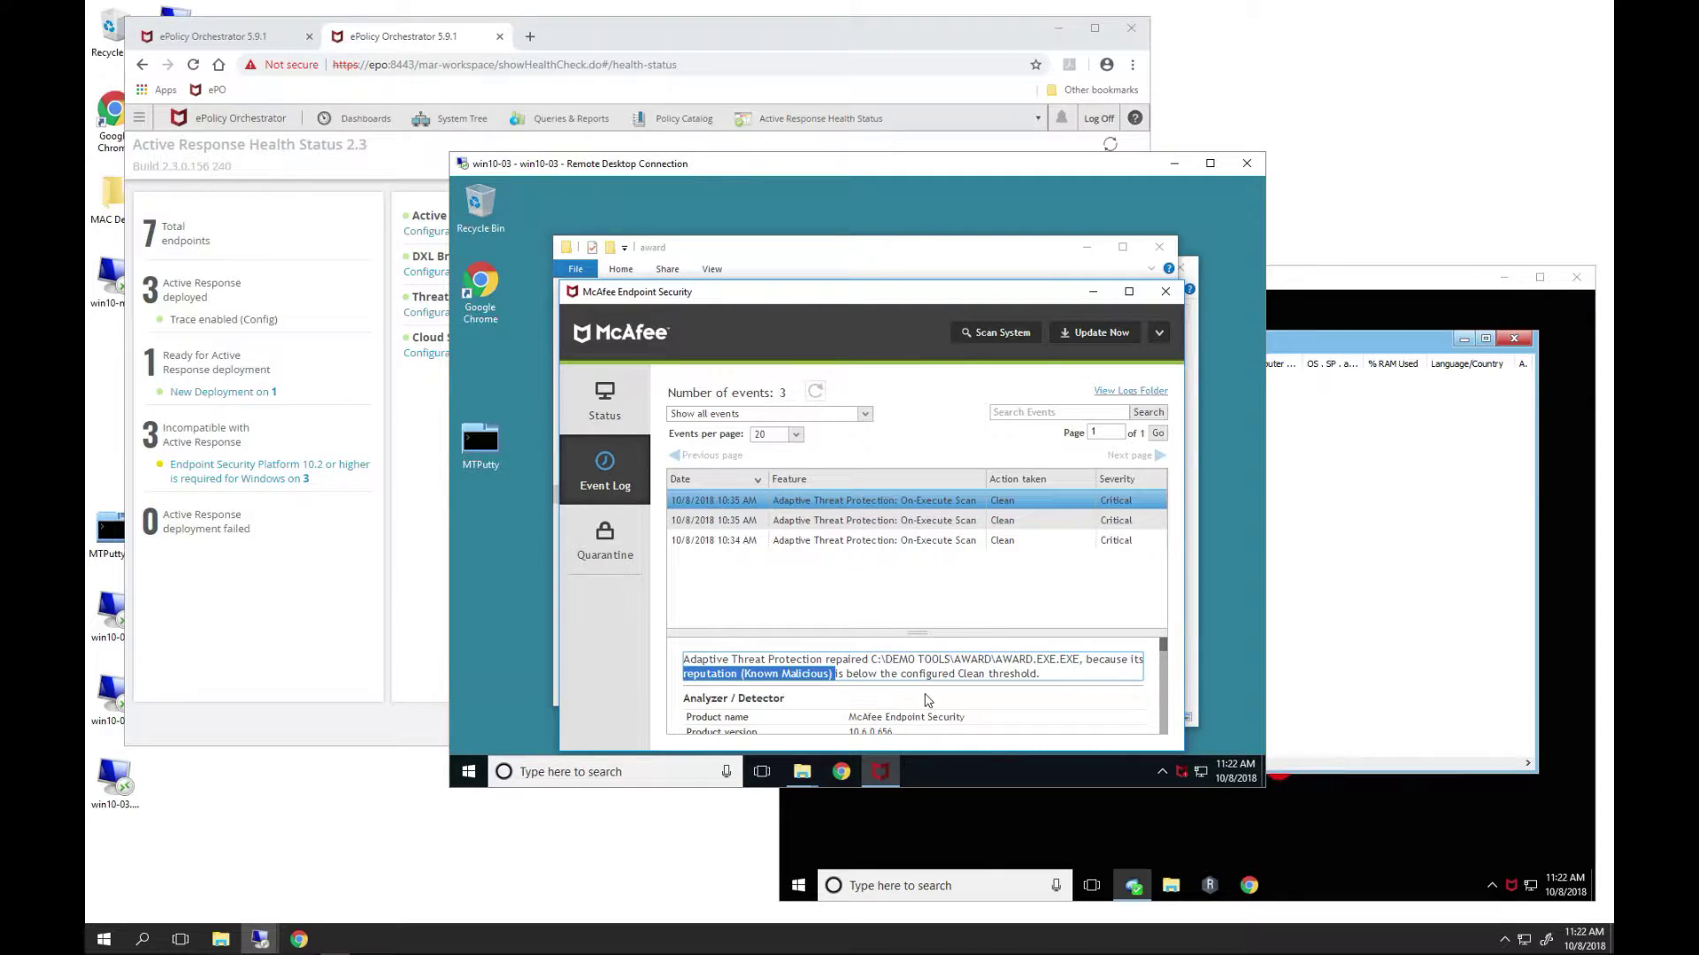
pyautogui.scroll(-3, 996, 708)
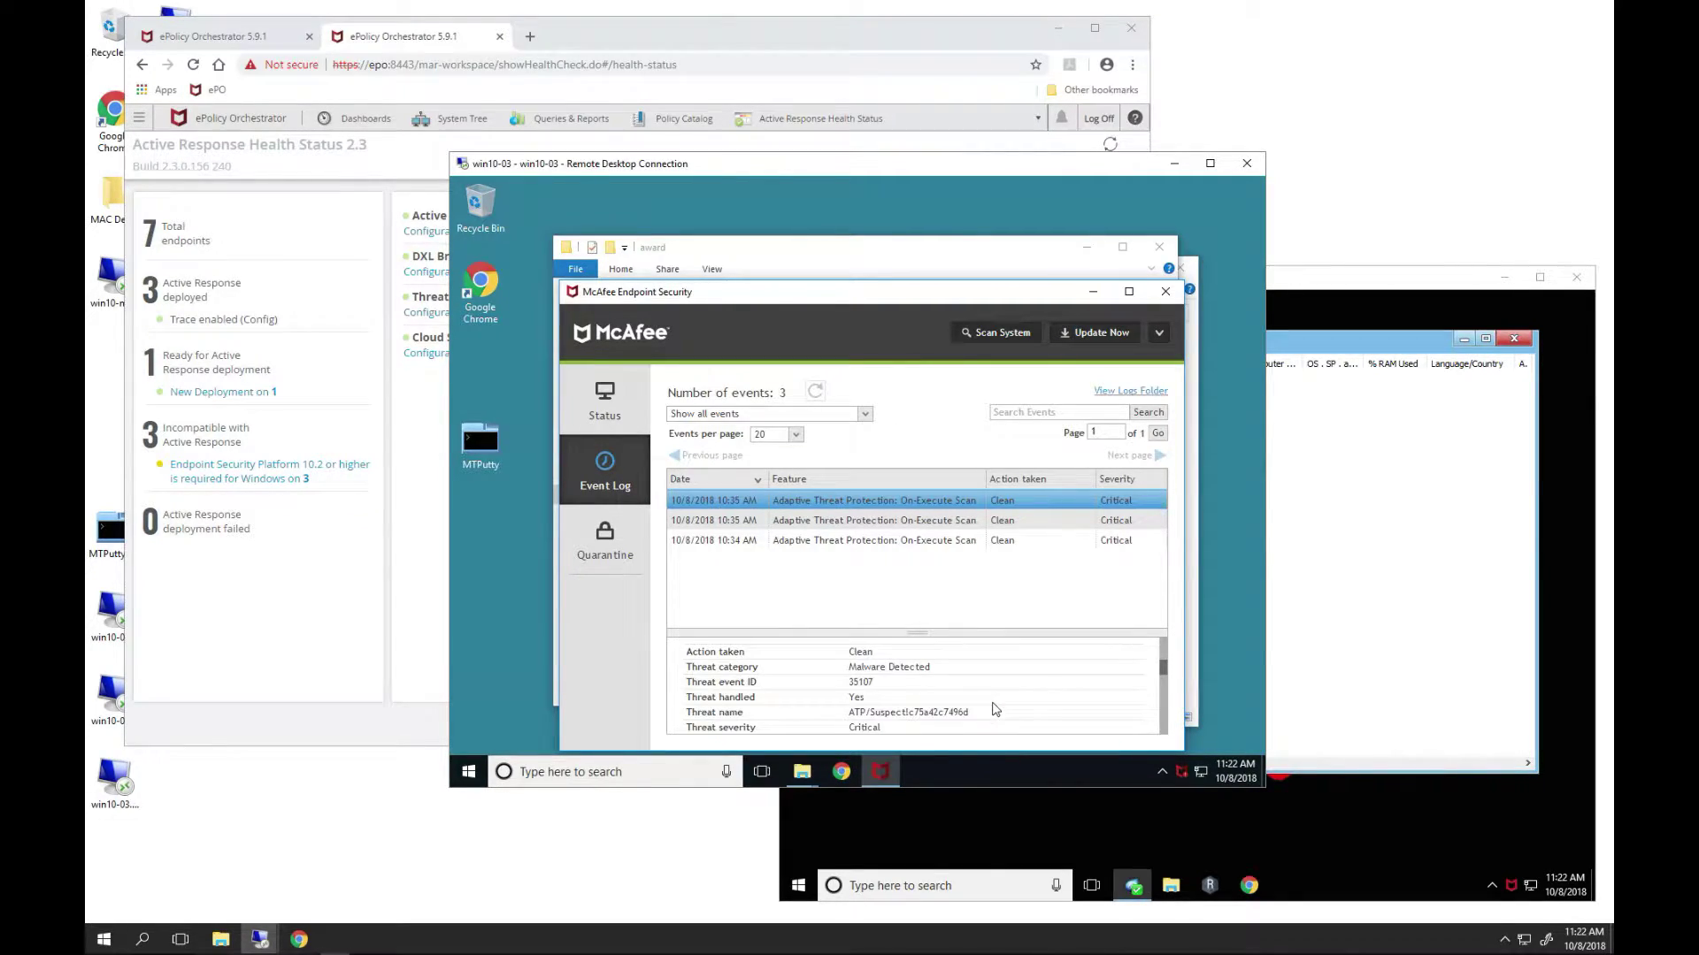